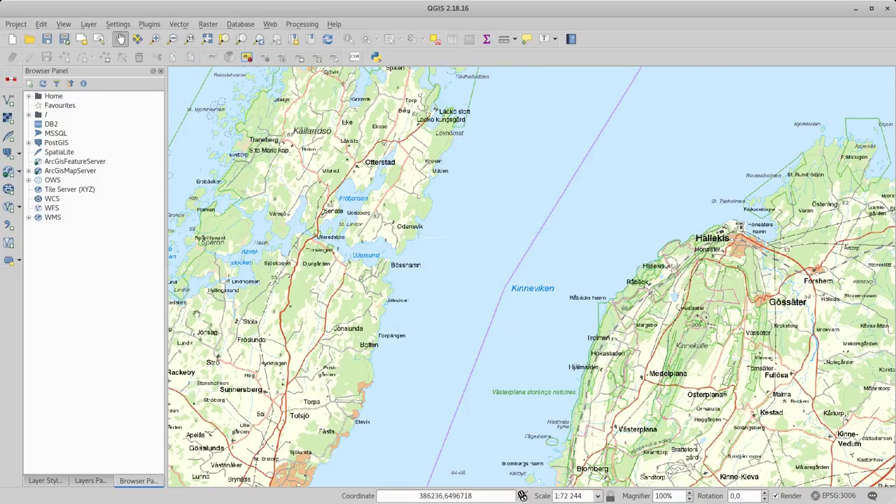
Create a new print composer titled 'map' and draw a map frame across most of the page.
{"action": "left_click", "coordinate": [23, 24]}
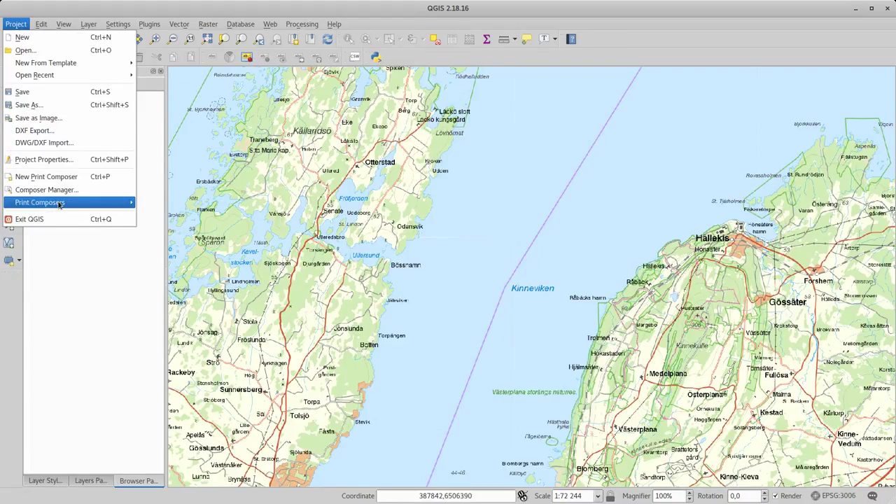
{"action": "left_click", "coordinate": [63, 178]}
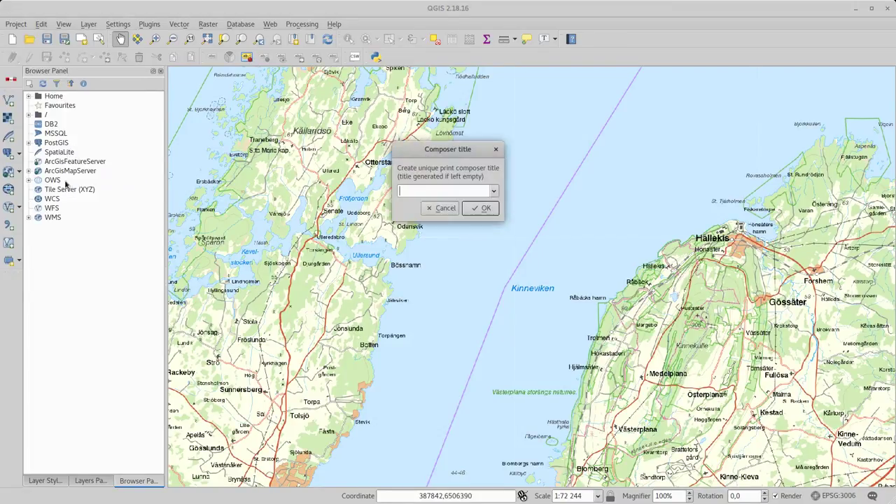
{"action": "left_click", "coordinate": [482, 209]}
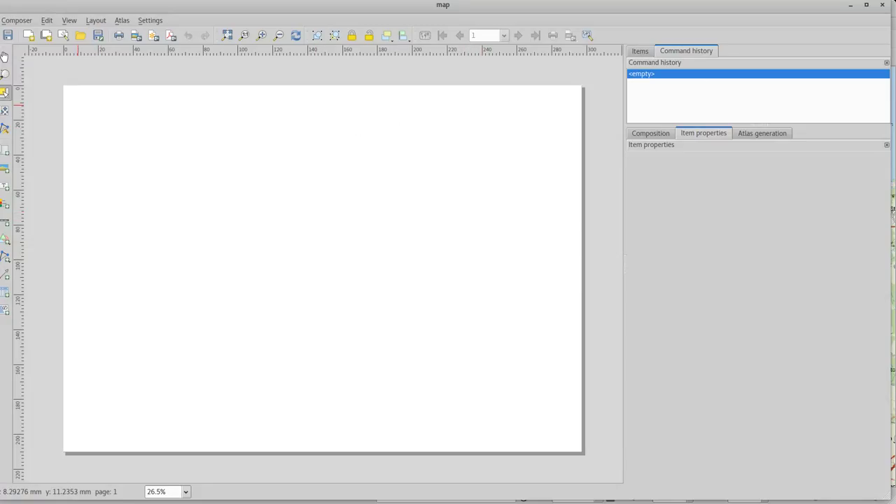
{"action": "left_click", "coordinate": [4, 149]}
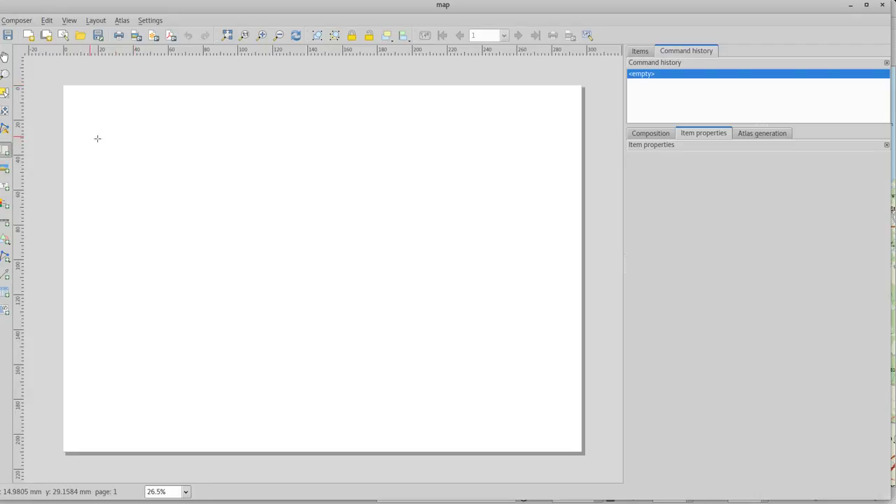
{"action": "left_click_drag", "start_coordinate": [97, 139], "coordinate": [532, 408]}
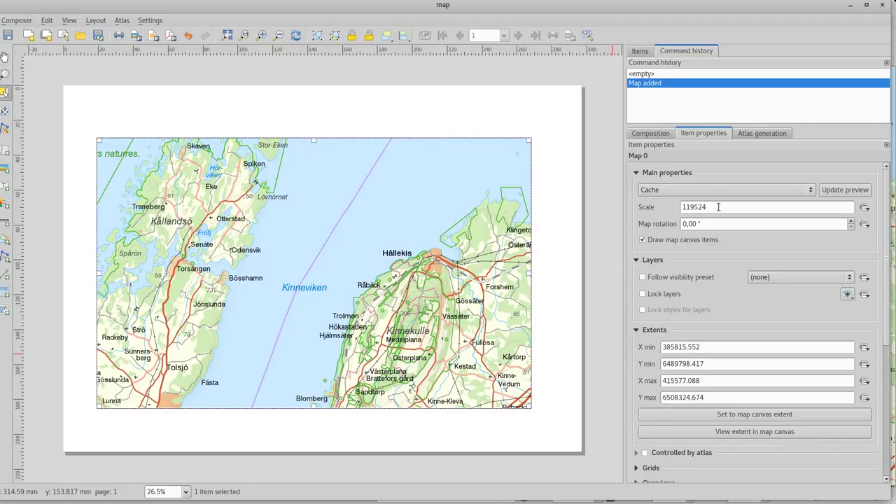
Set the map scale to 50000 and widen the map frame on its right side.
{"action": "left_click_drag", "start_coordinate": [719, 207], "coordinate": [671, 205]}
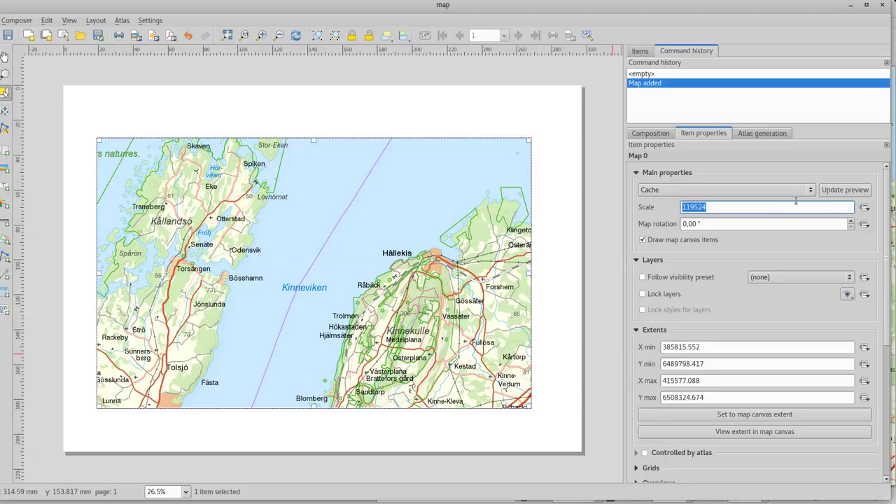
{"action": "type", "text": "50000"}
{"action": "key", "text": "Return"}
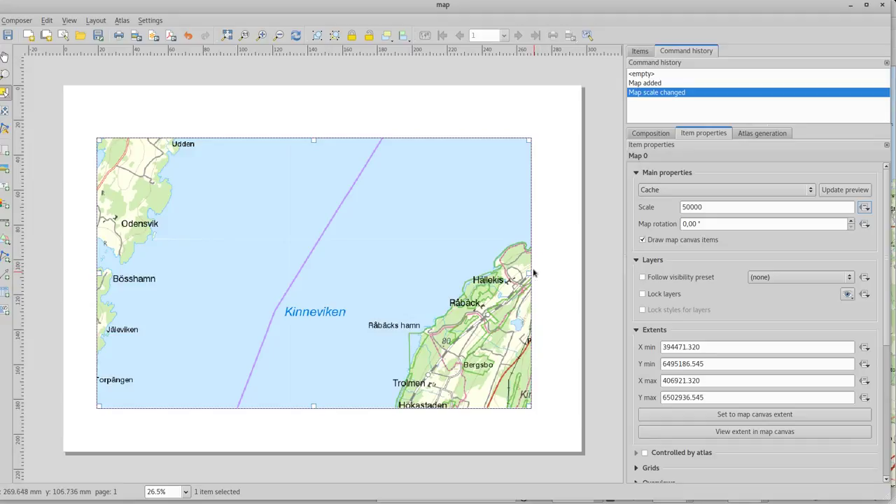
{"action": "left_click_drag", "start_coordinate": [531, 274], "coordinate": [541, 273]}
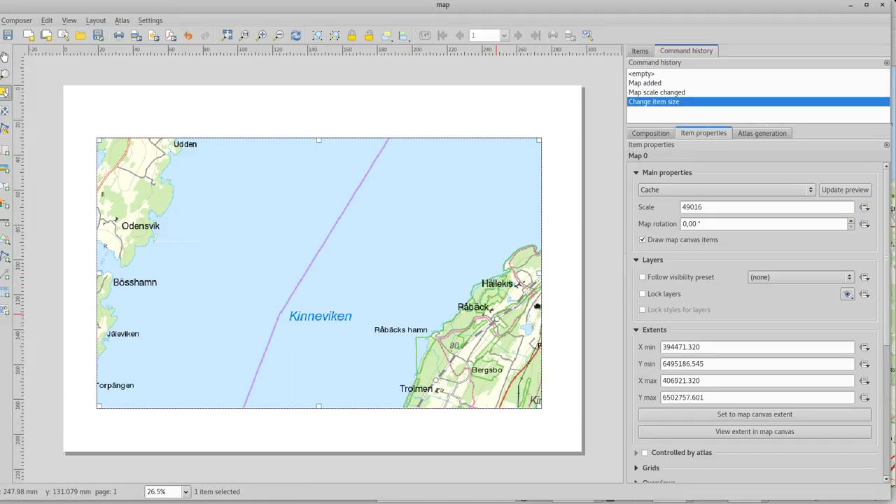
Fix the scale with a data-defined expression of 50000, then adjust the frame's right edge.
{"action": "left_click", "coordinate": [865, 207]}
{"action": "left_click", "coordinate": [812, 301]}
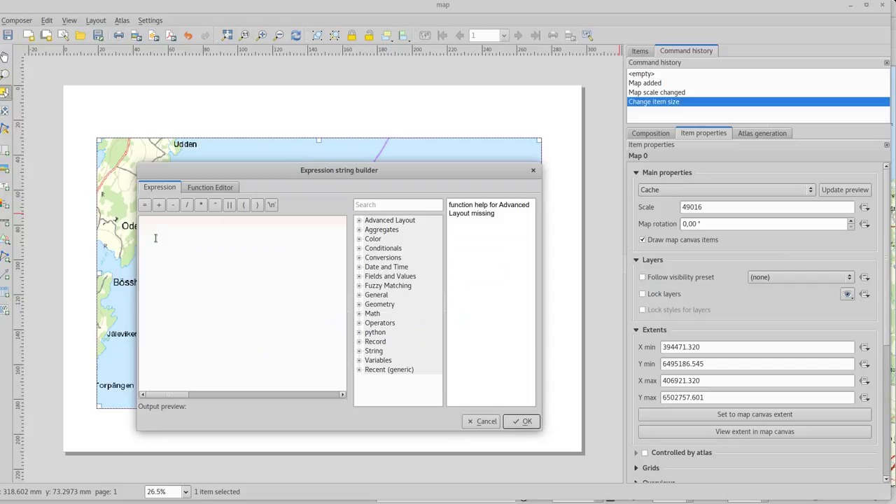
{"action": "type", "text": "50000"}
{"action": "left_click", "coordinate": [522, 421]}
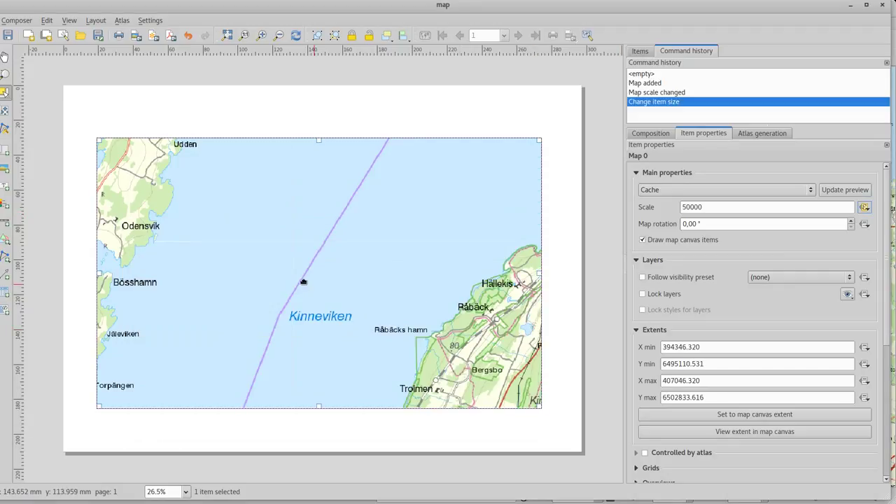
{"action": "mouse_move", "coordinate": [540, 278]}
{"action": "left_mouse_down"}
{"action": "mouse_move", "coordinate": [518, 279]}
{"action": "mouse_move", "coordinate": [543, 275]}
{"action": "left_mouse_up"}
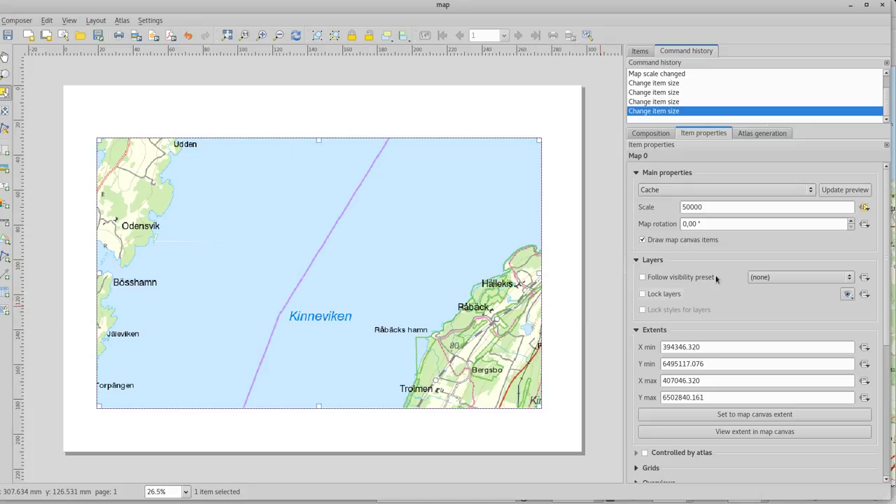
{"action": "scroll", "coordinate": [887, 256], "scroll_direction": "down", "scroll_amount": 5}
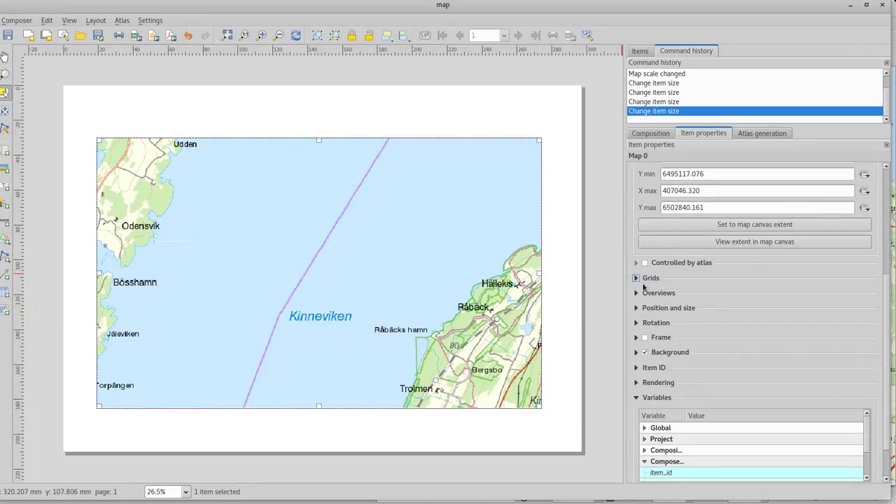
Add a new map grid and rename it 'UTM 1km'.
{"action": "left_click", "coordinate": [637, 278]}
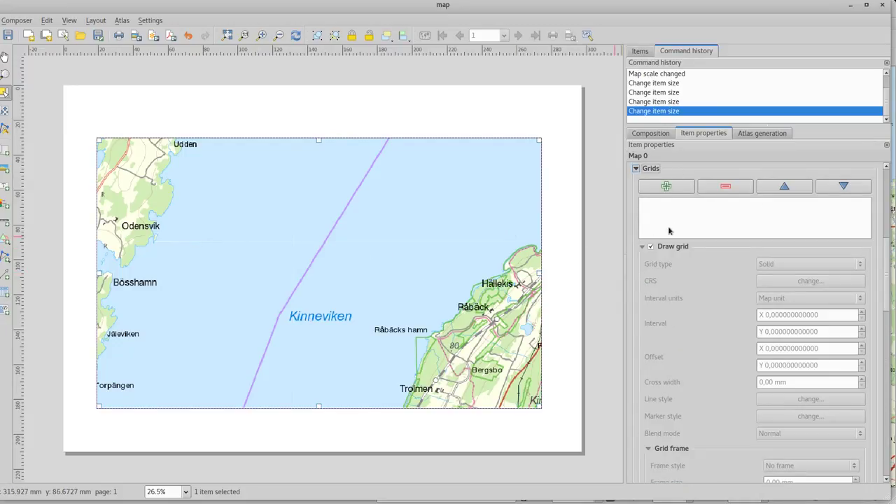
{"action": "left_click", "coordinate": [667, 187]}
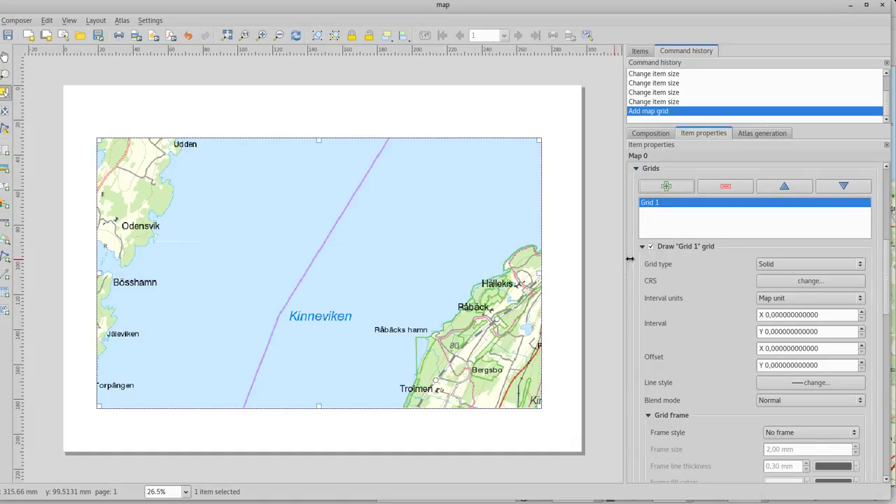
{"action": "double_click", "coordinate": [666, 204]}
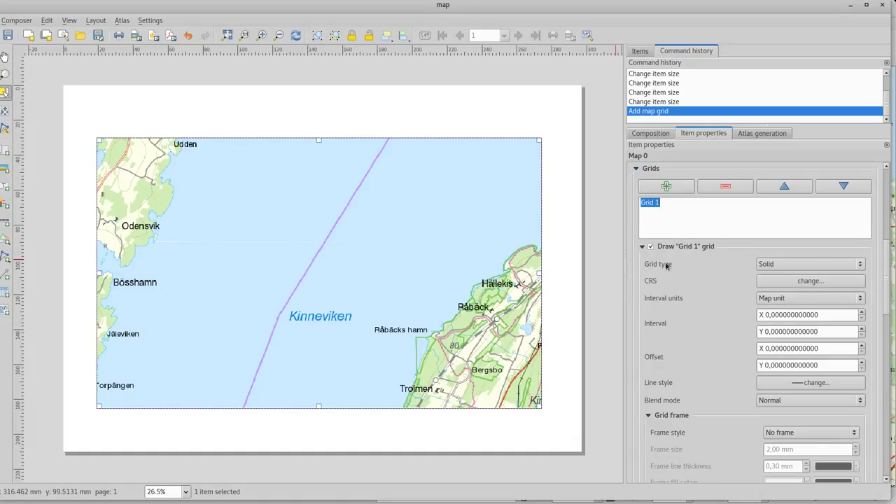
{"action": "type", "text": "UTM 1km"}
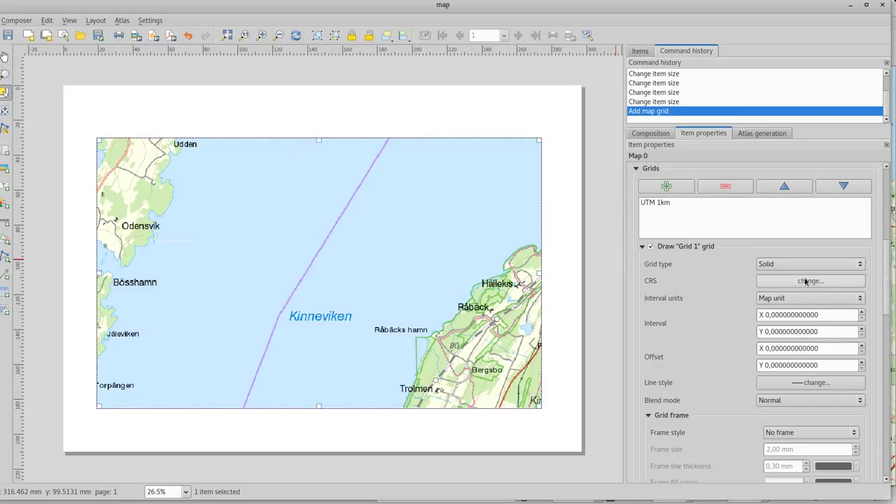
{"action": "left_click", "coordinate": [766, 315]}
Set the grid's X and Y intervals to 1000.
{"action": "type", "text": "1000"}
{"action": "key", "text": "Tab"}
{"action": "type", "text": "100"}
{"action": "key", "text": "Tab"}
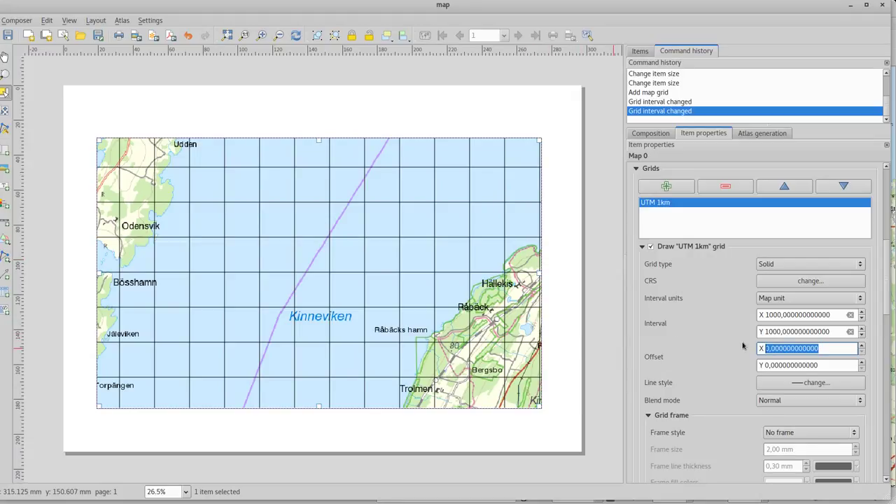
Give the grid an Exterior ticks frame and turn on a border around the map item.
{"action": "left_click_drag", "start_coordinate": [887, 253], "coordinate": [887, 299]}
{"action": "left_click", "coordinate": [784, 246]}
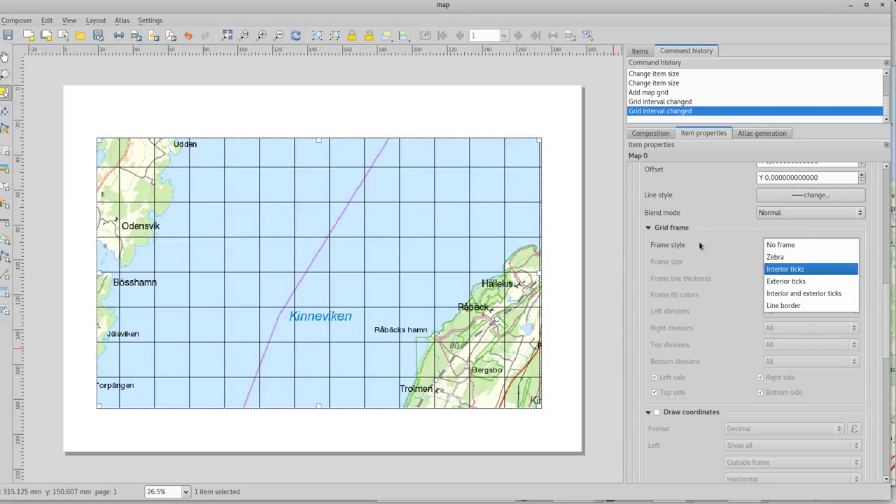
{"action": "left_click", "coordinate": [786, 281]}
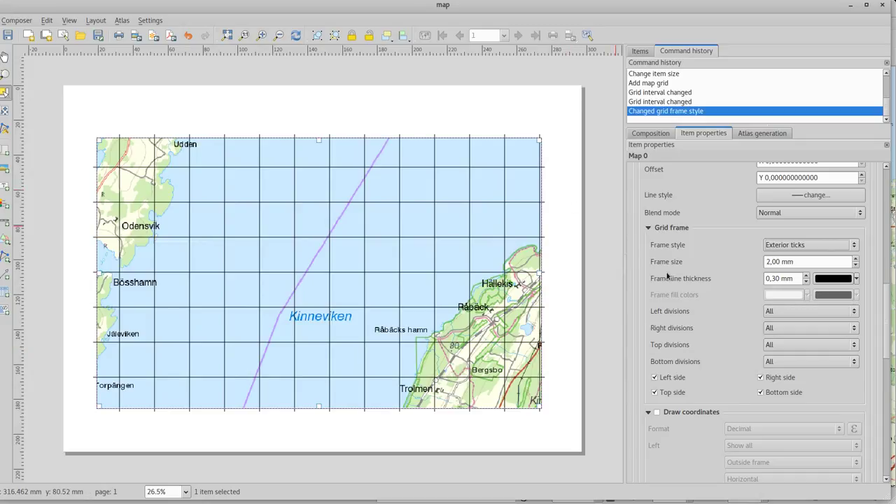
{"action": "left_click_drag", "start_coordinate": [888, 301], "coordinate": [893, 371]}
{"action": "scroll", "coordinate": [696, 338], "scroll_direction": "down", "scroll_amount": 5}
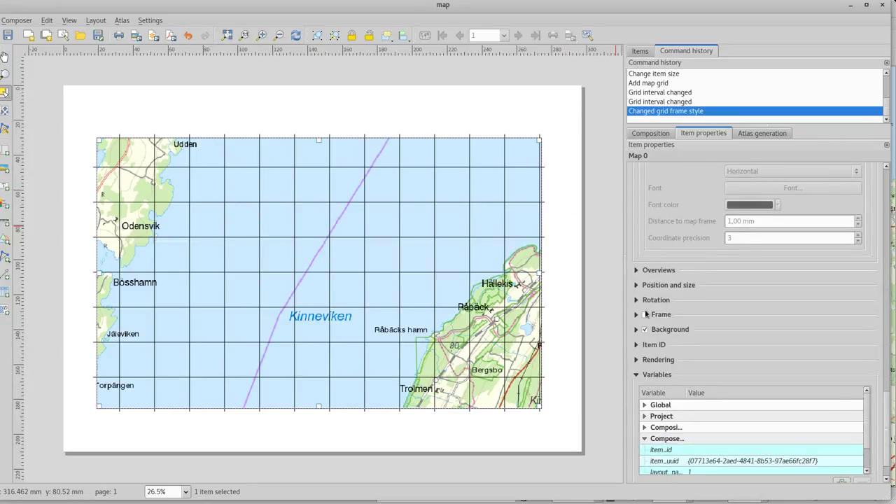
{"action": "left_click", "coordinate": [644, 317]}
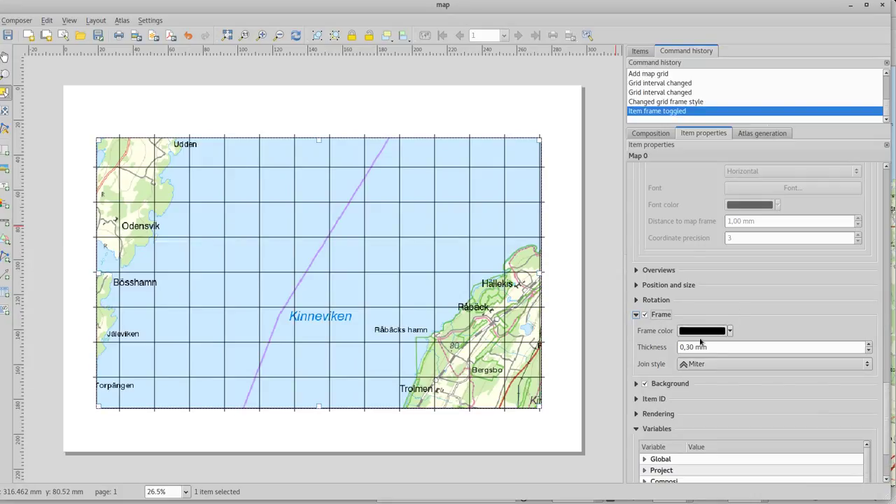
{"action": "left_click", "coordinate": [569, 270]}
{"action": "left_click", "coordinate": [533, 258]}
Set the grid frame line thickness to 0.20 mm and the tick size to 1 mm.
{"action": "left_click_drag", "start_coordinate": [886, 393], "coordinate": [885, 260]}
{"action": "left_click", "coordinate": [775, 279]}
{"action": "key", "text": "BackSpace"}
{"action": "type", "text": "20"}
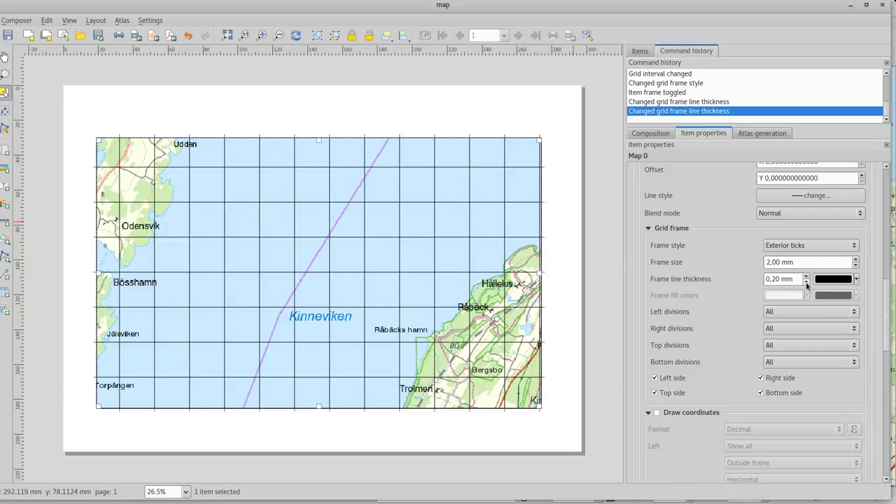
{"action": "left_click", "coordinate": [856, 266]}
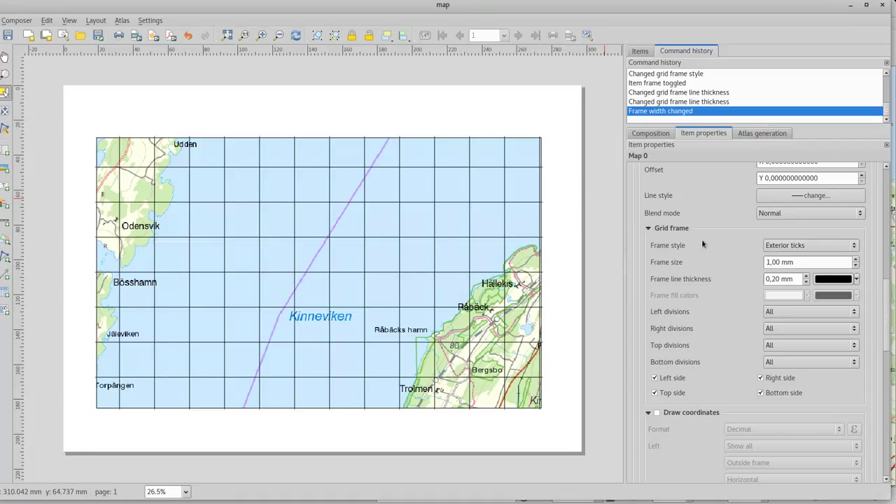
Enable Draw coordinates with the Custom format and bring up the expression-based annotation dialog.
{"action": "scroll", "coordinate": [886, 319], "scroll_direction": "down", "scroll_amount": 5}
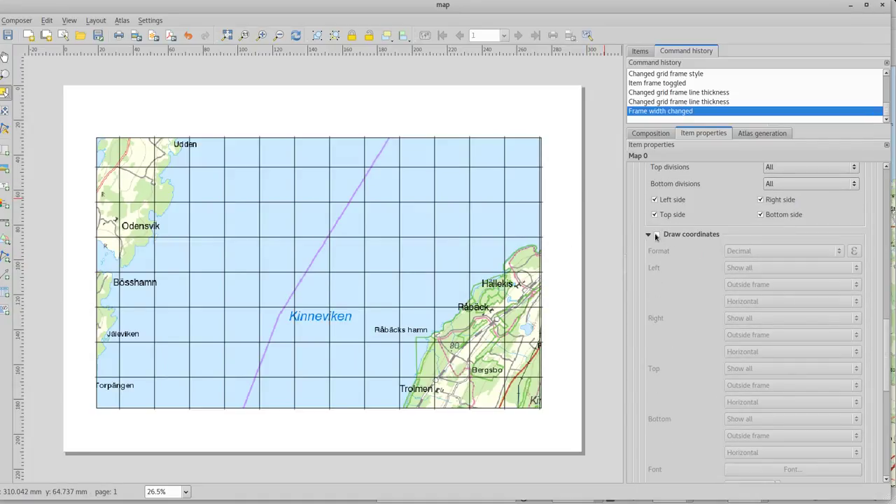
{"action": "left_click", "coordinate": [656, 235]}
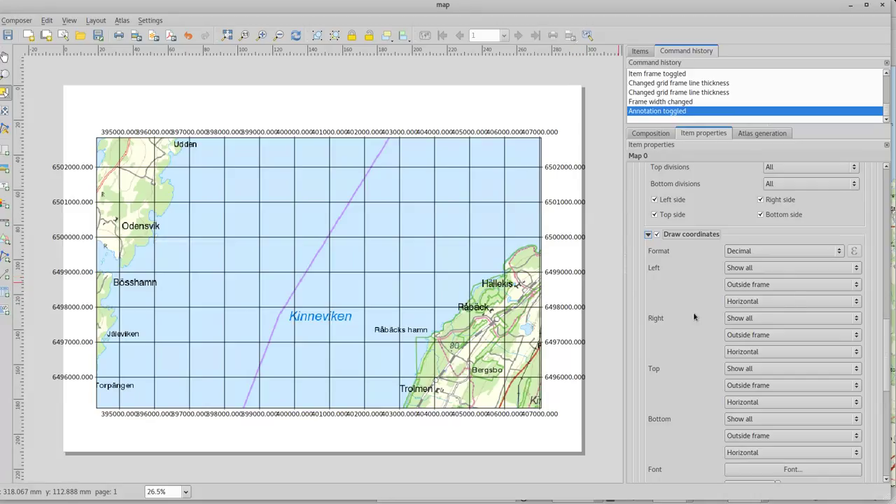
{"action": "left_click", "coordinate": [818, 252]}
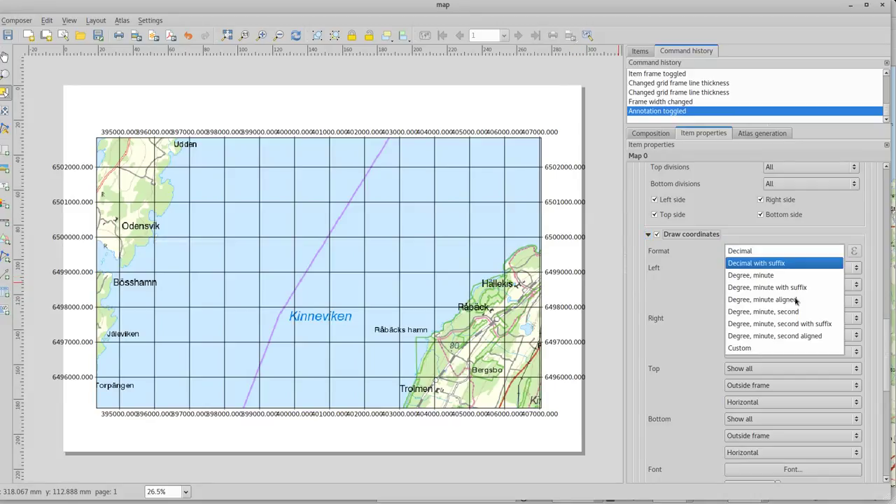
{"action": "left_click", "coordinate": [771, 346]}
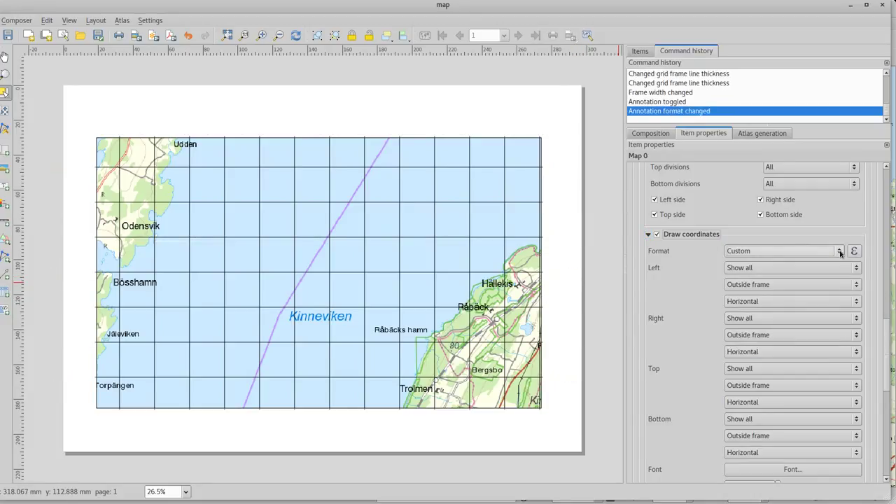
{"action": "mouse_move", "coordinate": [393, 169]}
{"action": "left_mouse_down"}
{"action": "mouse_move", "coordinate": [409, 112]}
{"action": "mouse_move", "coordinate": [465, 144]}
{"action": "mouse_move", "coordinate": [446, 184]}
{"action": "mouse_move", "coordinate": [438, 173]}
{"action": "left_mouse_up"}
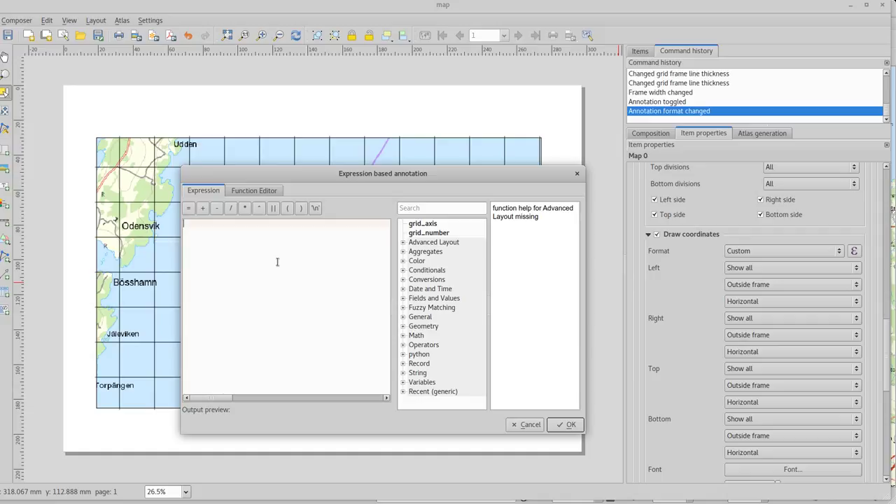
{"action": "type", "text": "left"}
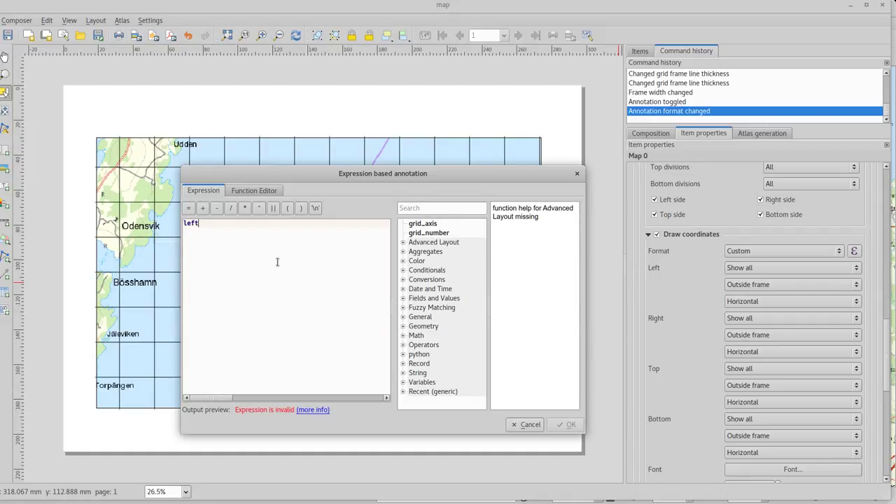
{"action": "type", "text": "(right(@grid_number,5"}
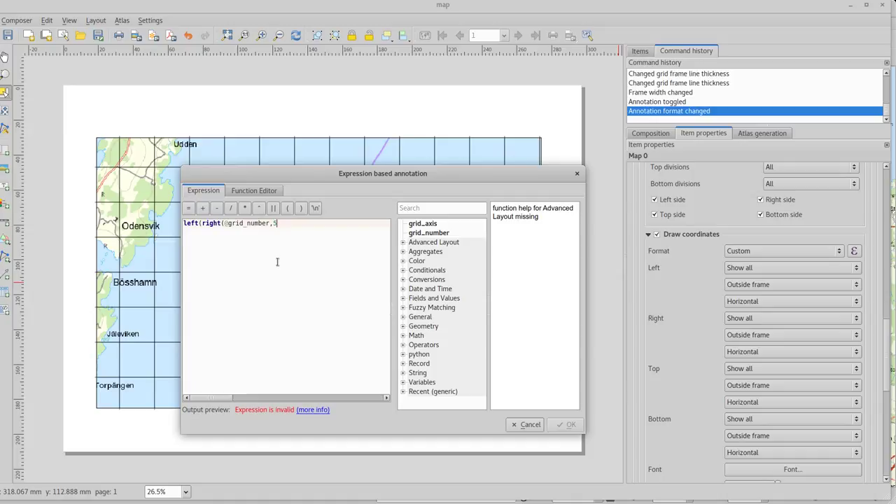
{"action": "type", "text": "),2)"}
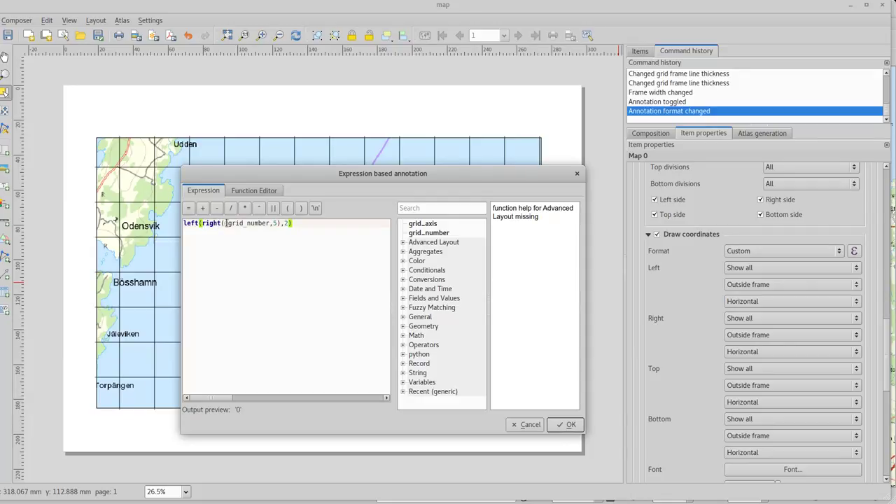
{"action": "left_click", "coordinate": [449, 234]}
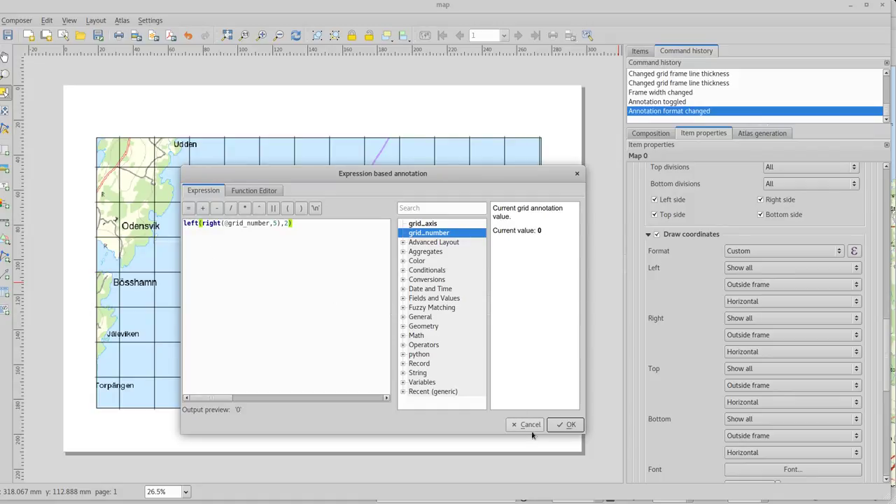
{"action": "left_click", "coordinate": [564, 425]}
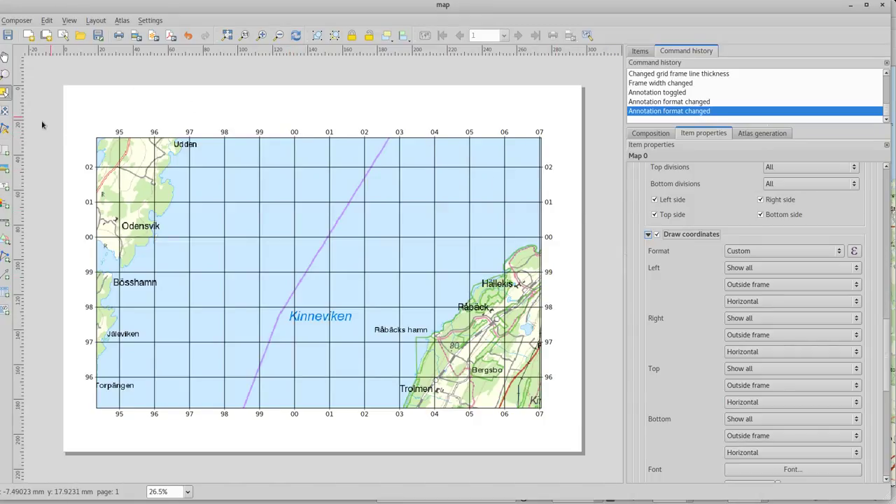
Draw a label box above the map and give it a bold 14-point font.
{"action": "left_click", "coordinate": [5, 186]}
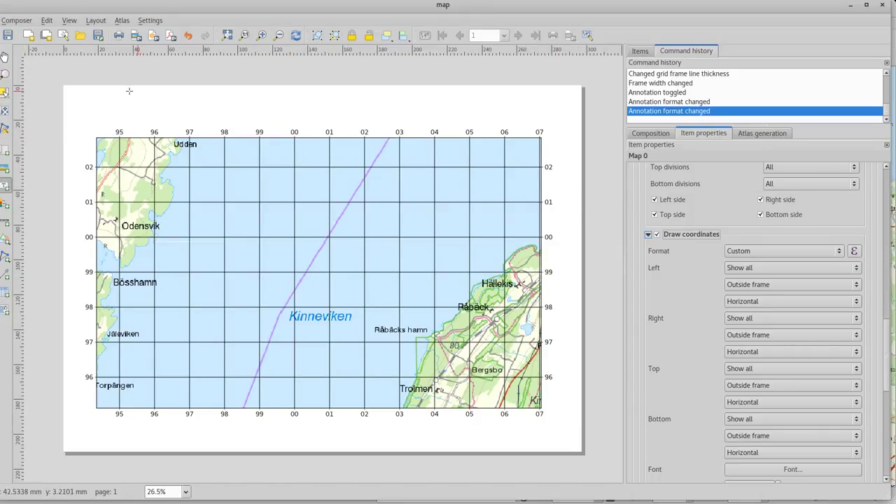
{"action": "mouse_move", "coordinate": [116, 93]}
{"action": "left_mouse_down"}
{"action": "mouse_move", "coordinate": [191, 119]}
{"action": "mouse_move", "coordinate": [341, 119]}
{"action": "left_mouse_up"}
{"action": "left_click", "coordinate": [757, 281]}
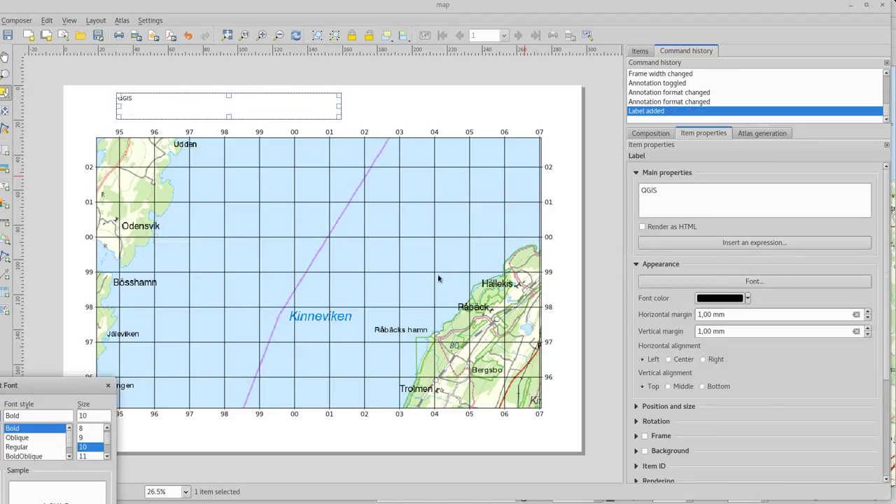
{"action": "left_click", "coordinate": [108, 456]}
{"action": "left_click", "coordinate": [108, 456]}
{"action": "left_click", "coordinate": [109, 456]}
{"action": "left_click", "coordinate": [89, 448]}
{"action": "left_click_drag", "start_coordinate": [46, 381], "coordinate": [332, 257]}
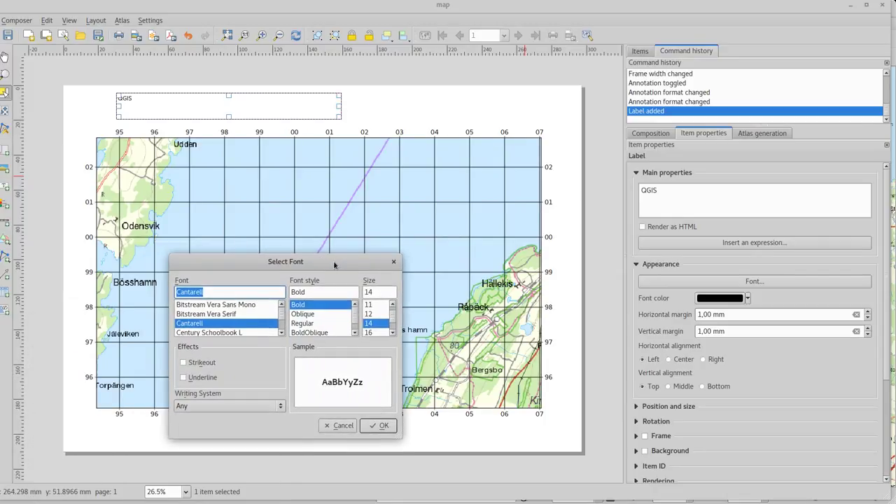
{"action": "left_click", "coordinate": [370, 425]}
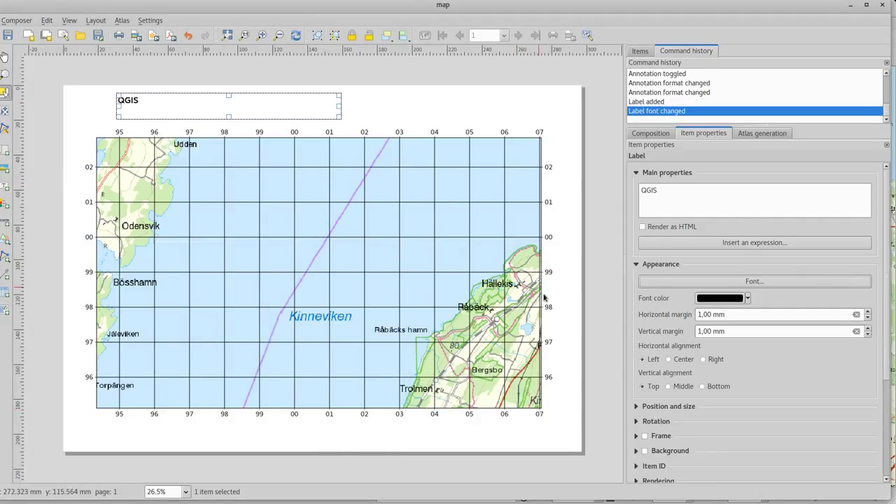
Centre the label text horizontally and vertically, then select its QGIS text.
{"action": "left_click", "coordinate": [669, 359]}
{"action": "left_click", "coordinate": [669, 386]}
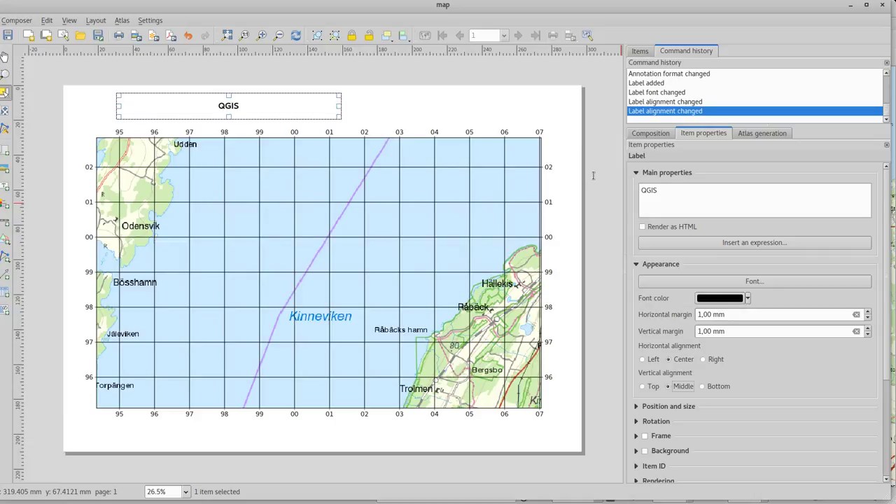
{"action": "double_click", "coordinate": [664, 200]}
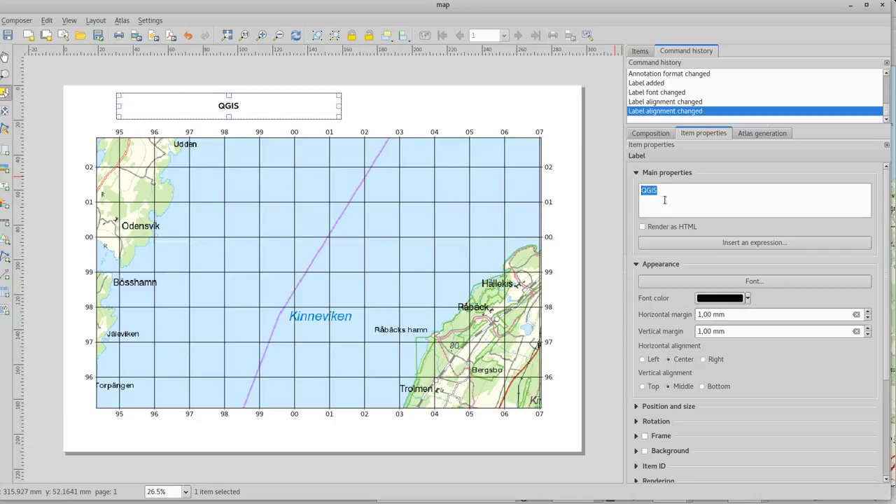
Open the label text's expression editor and select QGIS in the expression box.
{"action": "left_click", "coordinate": [768, 244]}
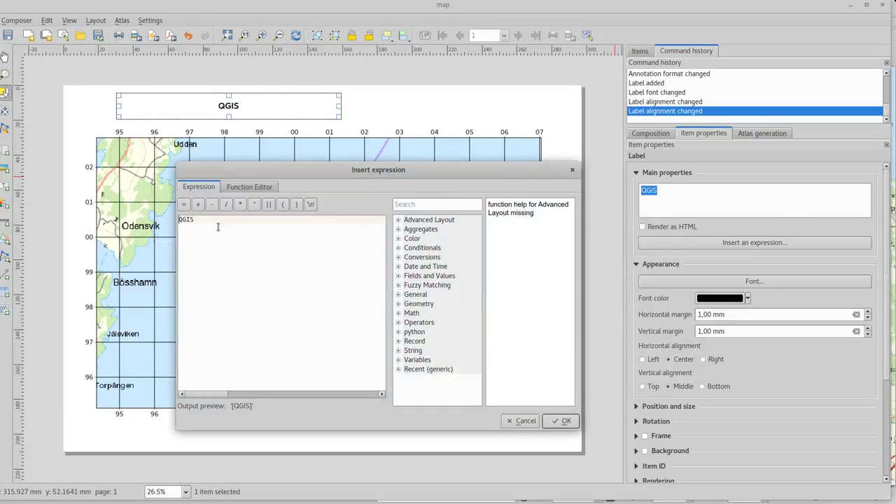
{"action": "left_click_drag", "start_coordinate": [210, 223], "coordinate": [168, 217]}
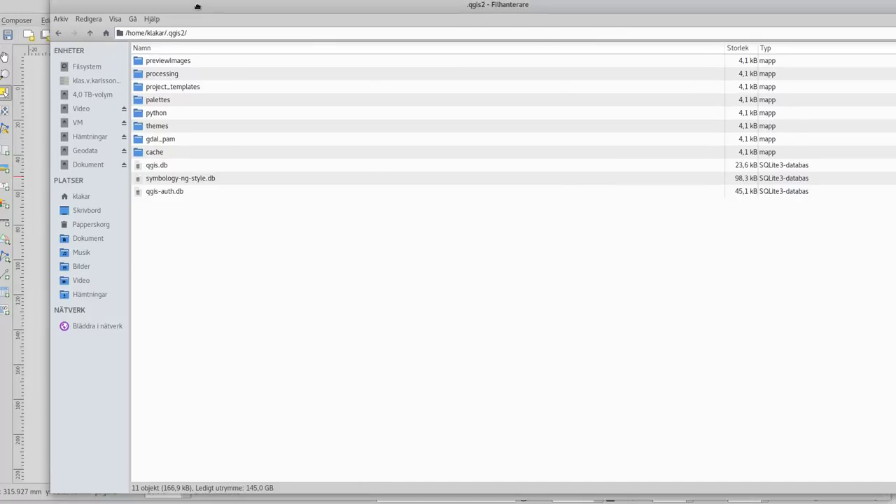
Navigate from the .qgis2 folder into python, then expressions.
{"action": "left_click_drag", "start_coordinate": [150, 7], "coordinate": [179, 38]}
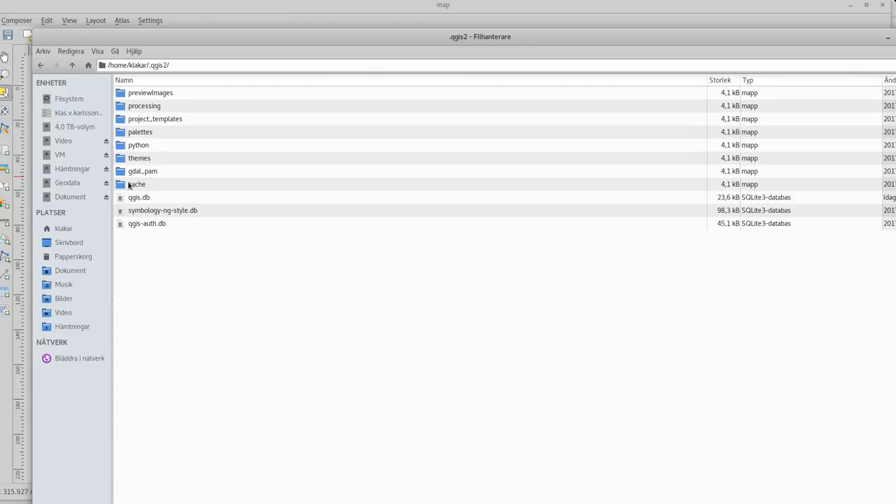
{"action": "double_click", "coordinate": [121, 147]}
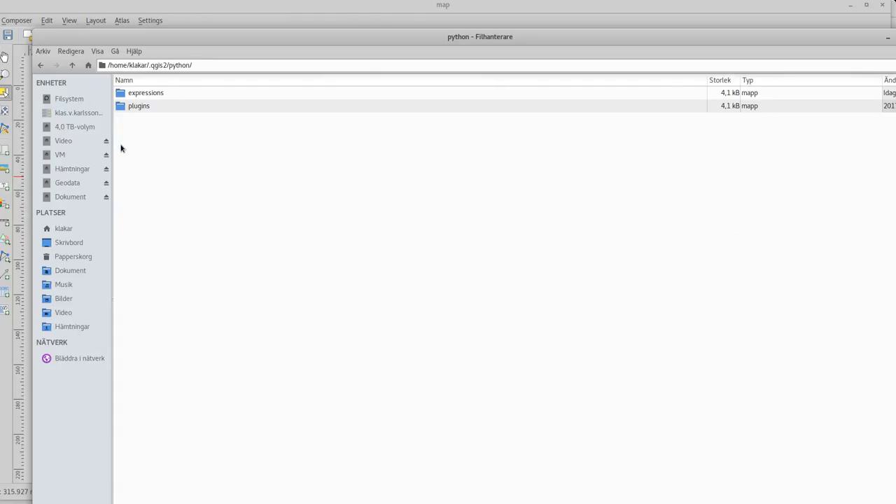
{"action": "double_click", "coordinate": [122, 93]}
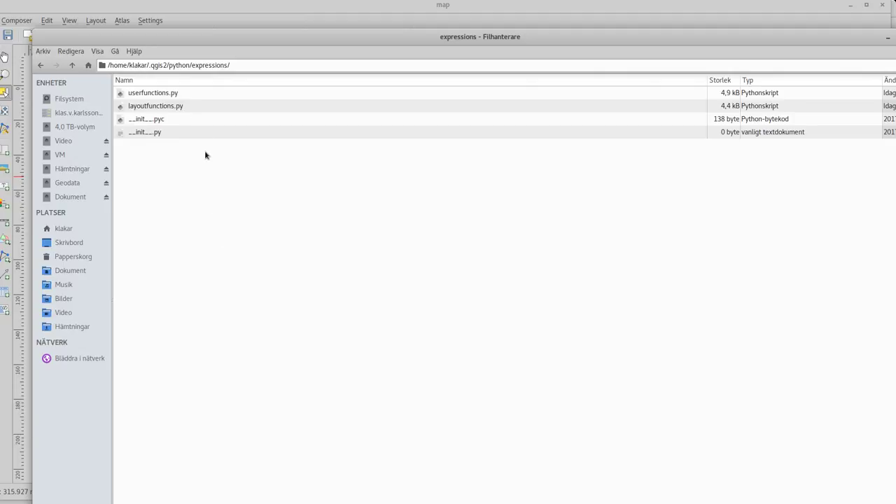
Open userfunctions.py in the text editor and scroll through its code.
{"action": "right_click", "coordinate": [143, 92]}
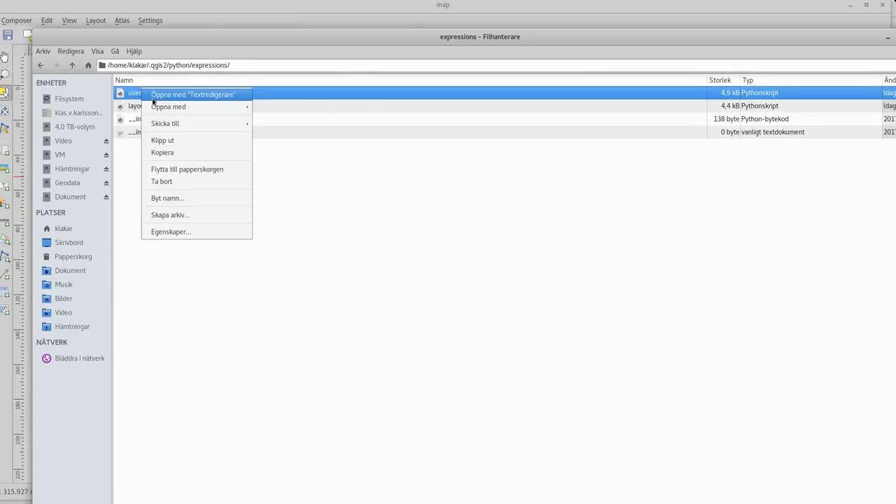
{"action": "left_click", "coordinate": [181, 94]}
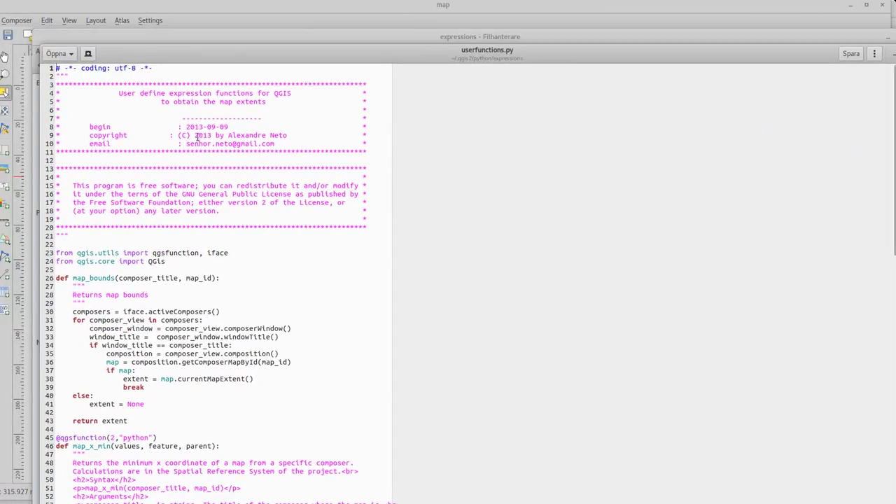
{"action": "left_click_drag", "start_coordinate": [229, 135], "coordinate": [287, 137]}
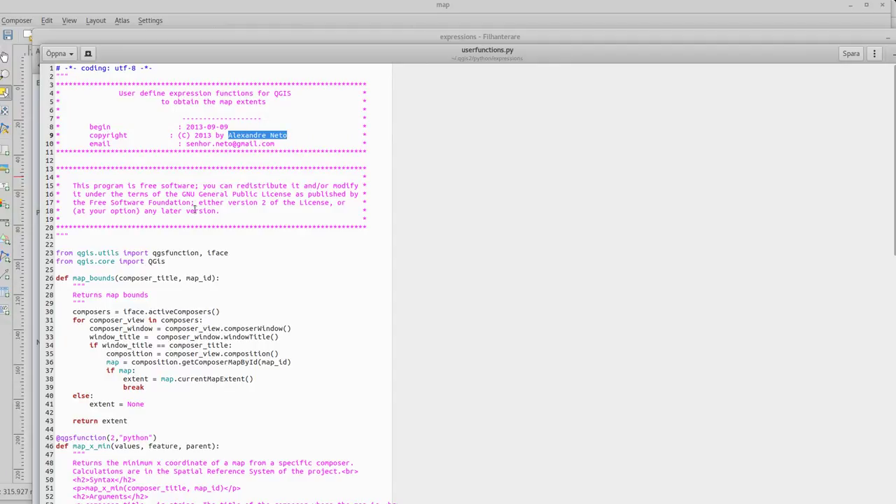
{"action": "scroll", "coordinate": [202, 283], "scroll_direction": "down", "scroll_amount": 10}
{"action": "scroll", "coordinate": [203, 283], "scroll_direction": "down", "scroll_amount": 3}
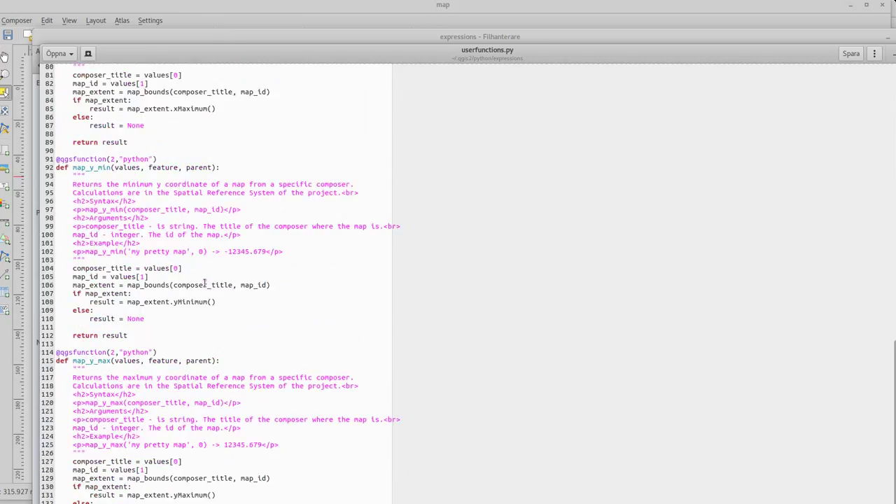
Minimize the file manager, close the userfunctions.py editor and return to QGIS.
{"action": "left_click", "coordinate": [869, 40]}
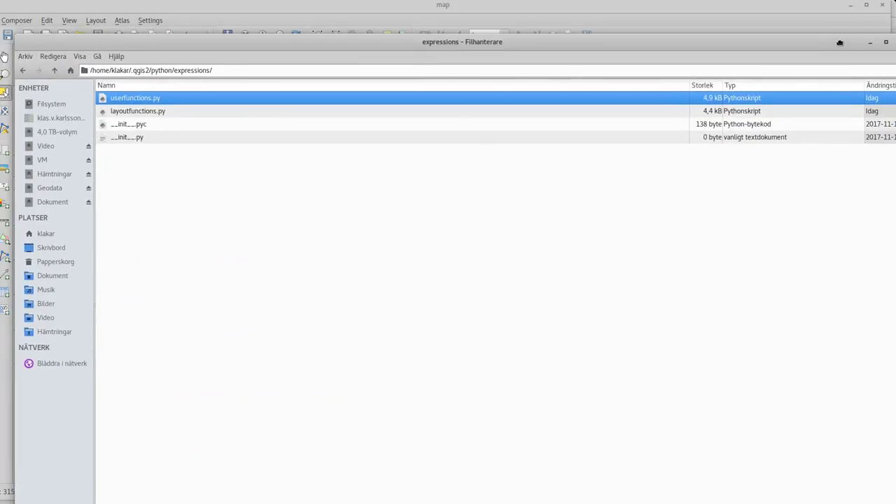
{"action": "left_click", "coordinate": [872, 42]}
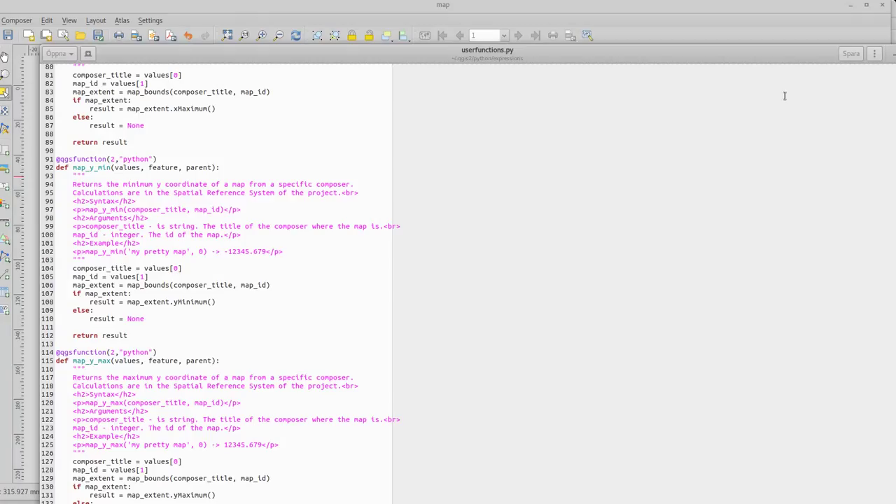
{"action": "left_click_drag", "start_coordinate": [620, 43], "coordinate": [603, 19]}
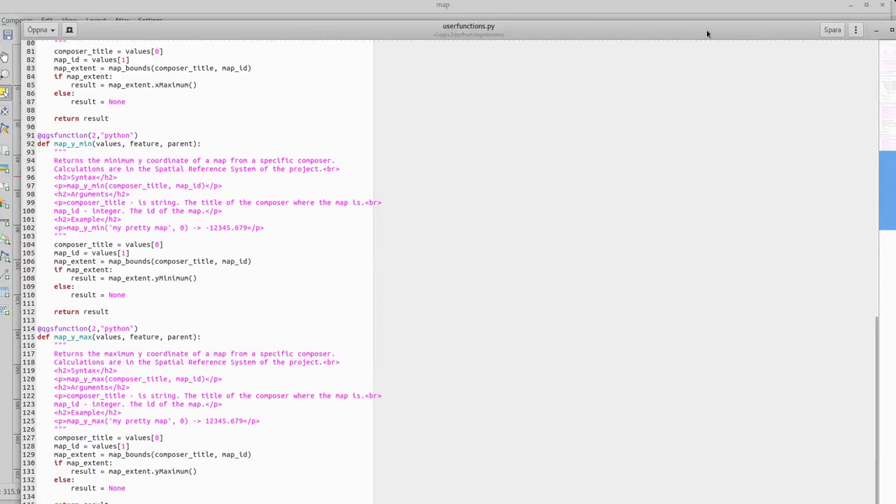
{"action": "left_click_drag", "start_coordinate": [706, 33], "coordinate": [638, 166]}
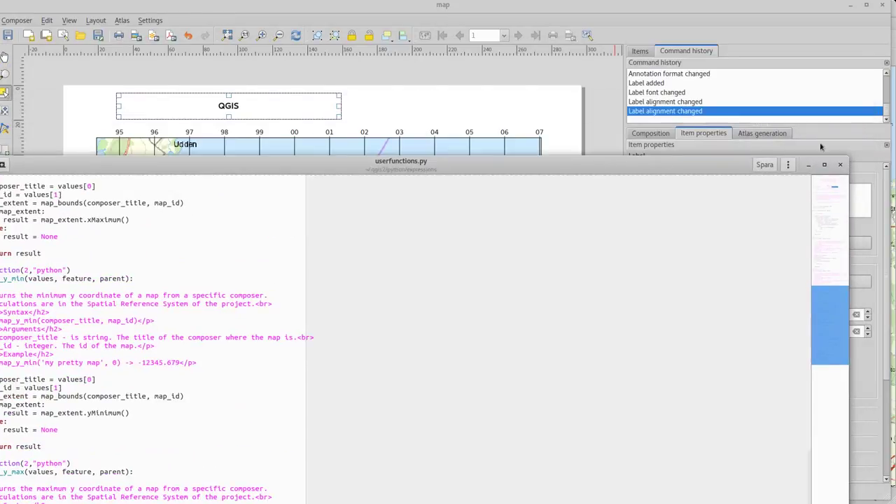
{"action": "left_click", "coordinate": [840, 166]}
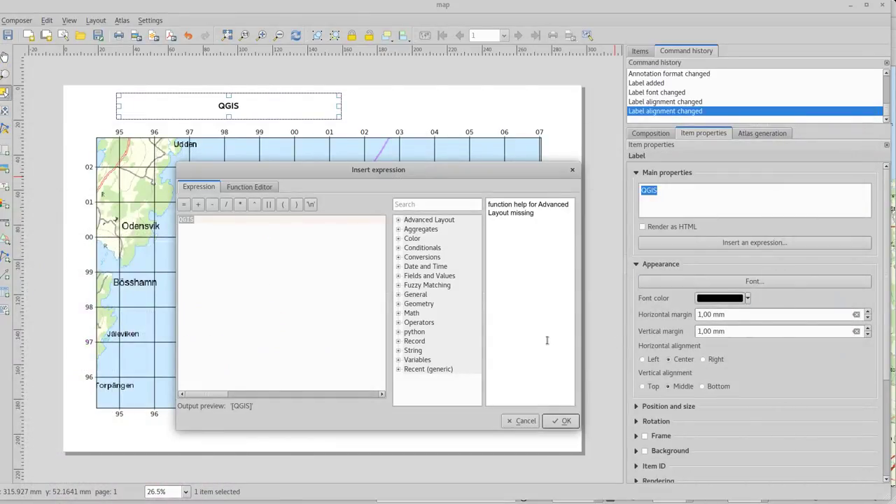
{"action": "key", "text": "alt+Tab"}
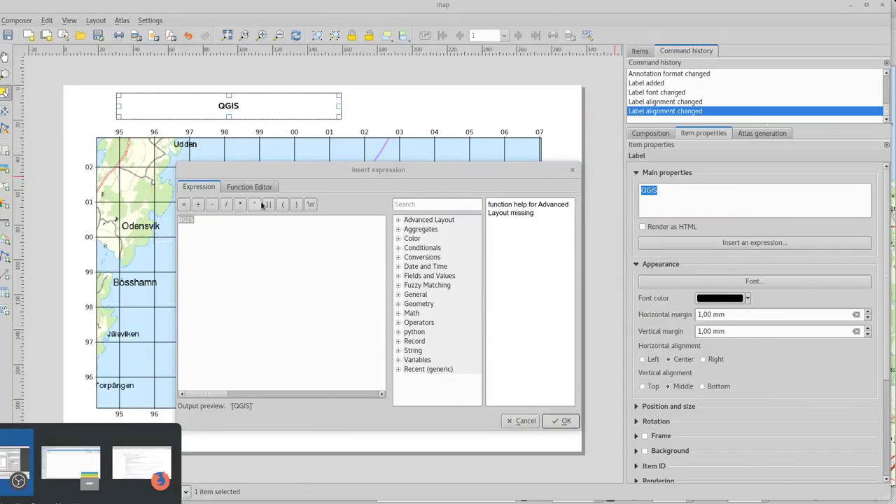
Open layoutfunctions.py from the file manager in the text editor and scroll through it.
{"action": "key", "text": "alt+Tab"}
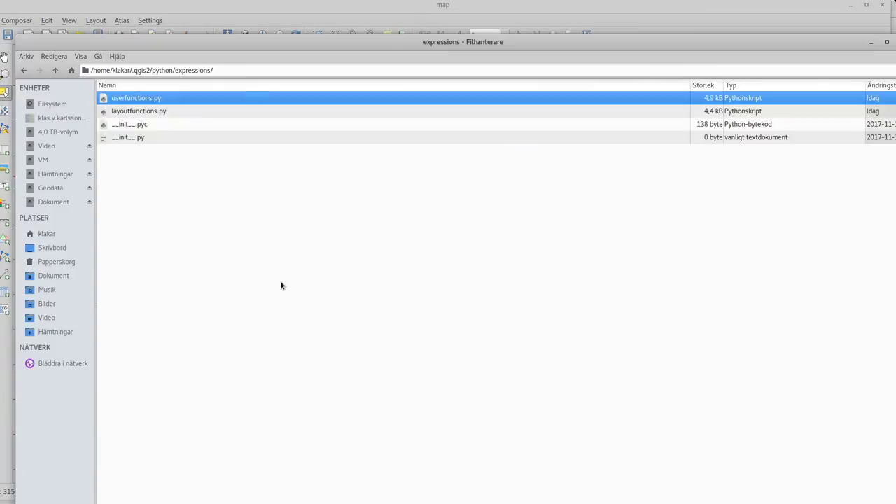
{"action": "right_click", "coordinate": [138, 110]}
{"action": "mouse_move", "coordinate": [173, 129]}
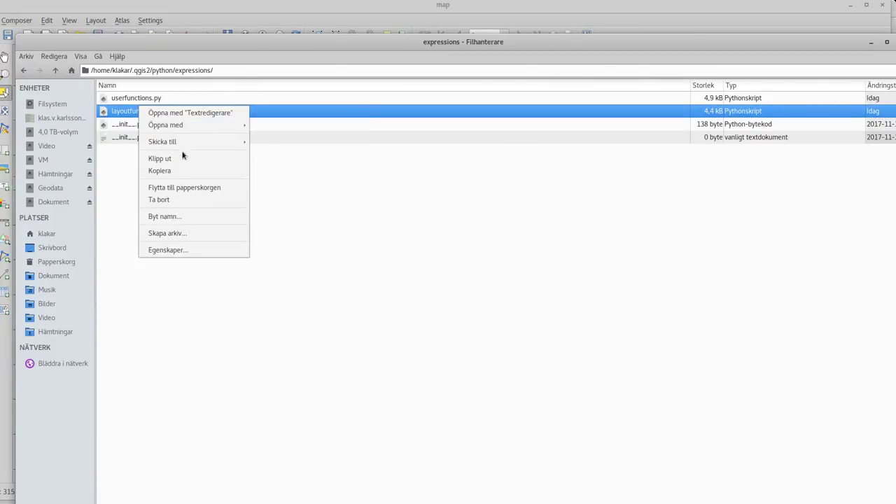
{"action": "left_click", "coordinate": [183, 113]}
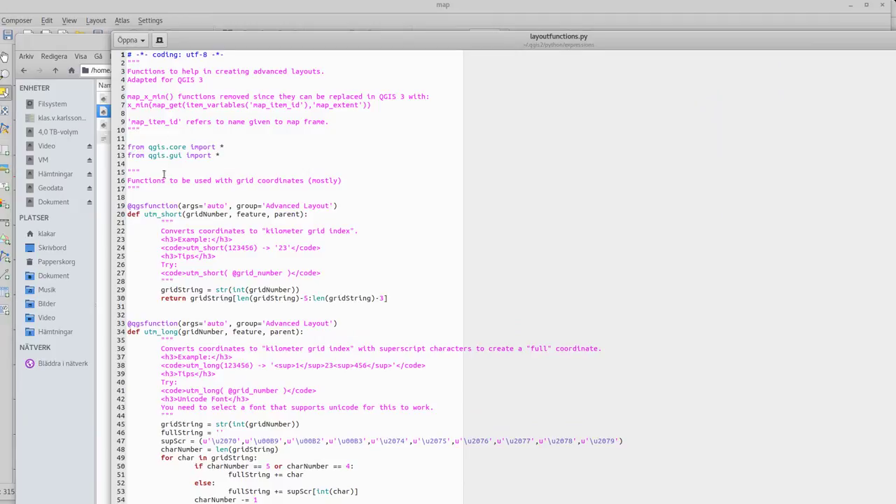
{"action": "scroll", "coordinate": [165, 174], "scroll_direction": "down", "scroll_amount": 6}
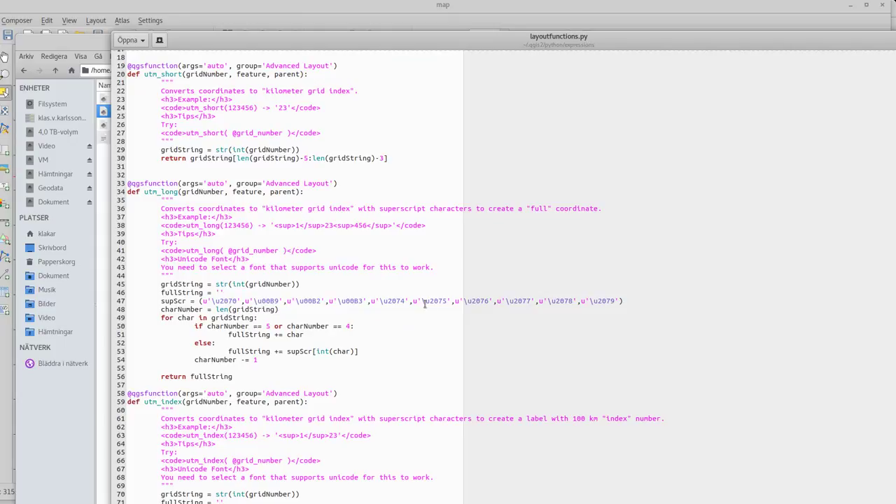
{"action": "scroll", "coordinate": [393, 320], "scroll_direction": "down", "scroll_amount": 5}
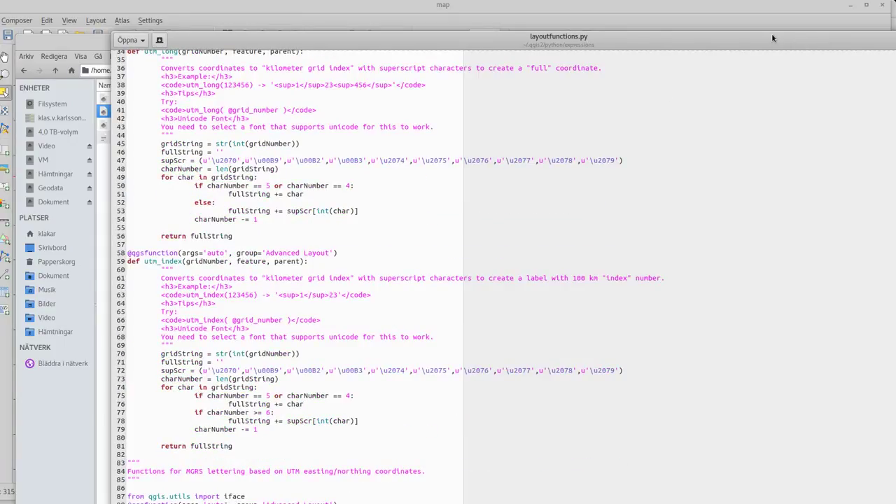
Close layoutfunctions.py and move the file manager aside to uncover the composer.
{"action": "left_click_drag", "start_coordinate": [772, 33], "coordinate": [601, 110]}
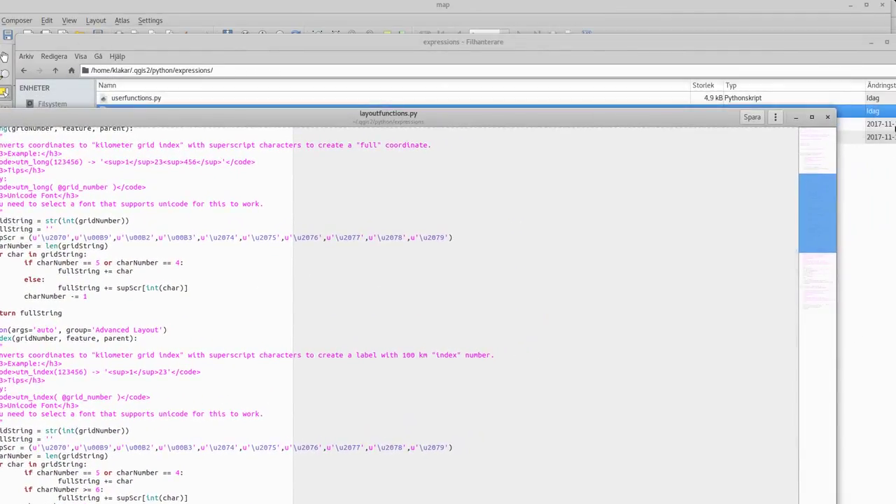
{"action": "left_click", "coordinate": [828, 117]}
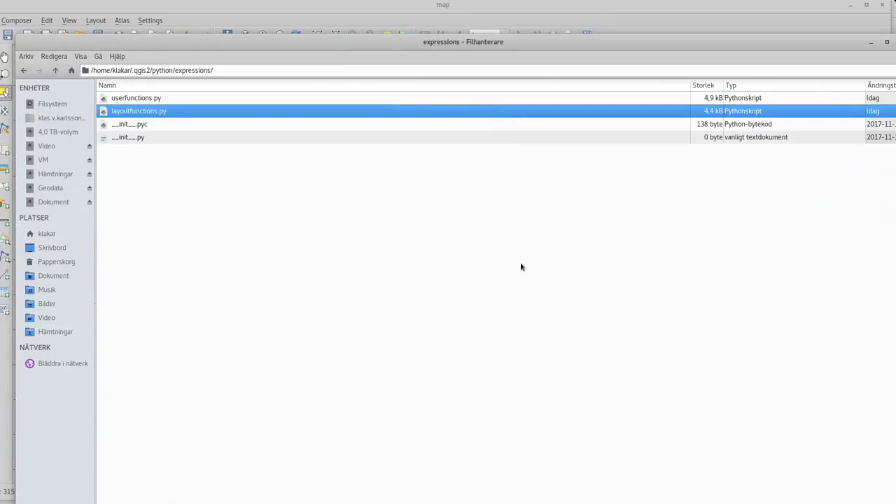
{"action": "left_click_drag", "start_coordinate": [550, 40], "coordinate": [7, 390]}
Test left(right(123456,5),2) in the label expression, then trim it back to just 123456.
{"action": "left_click", "coordinate": [279, 312]}
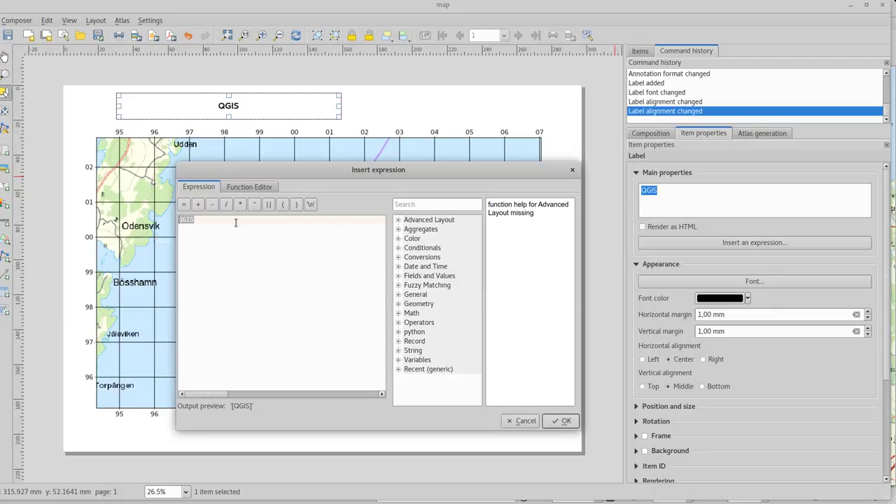
{"action": "type", "text": "1"}
{"action": "type", "text": "left(righ"}
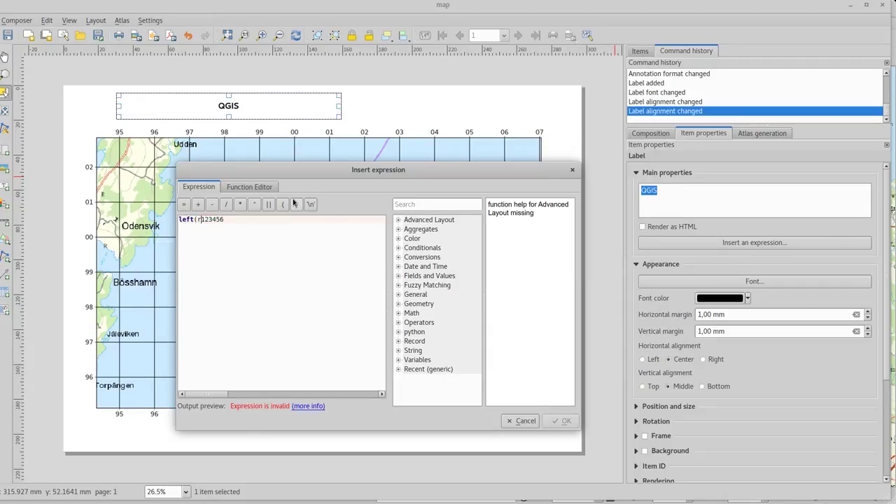
{"action": "type", "text": "t(123456,5),2)"}
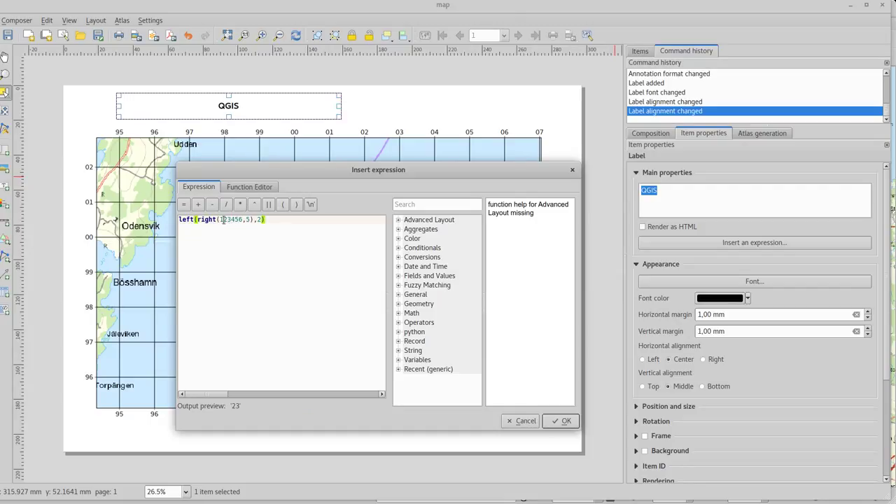
{"action": "left_click", "coordinate": [242, 219]}
{"action": "left_click_drag", "start_coordinate": [243, 220], "coordinate": [296, 208]}
{"action": "key", "text": "Delete"}
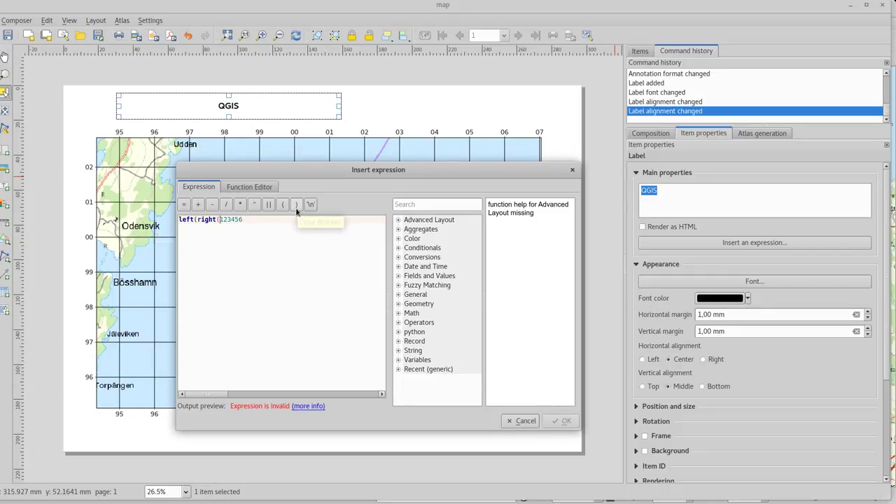
{"action": "key", "text": "BackSpace"}
{"action": "key", "text": "BackSpace"}
{"action": "key", "text": "BackSpace"}
{"action": "key", "text": "BackSpace"}
{"action": "key", "text": "BackSpace"}
{"action": "key", "text": "BackSpace"}
{"action": "key", "text": "BackSpace"}
{"action": "key", "text": "BackSpace"}
{"action": "key", "text": "BackSpace"}
{"action": "key", "text": "BackSpace"}
{"action": "key", "text": "BackSpace"}
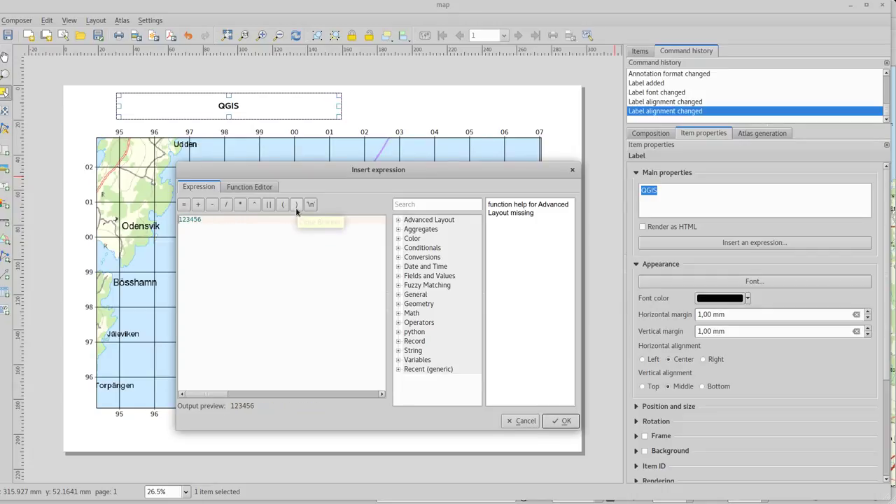
Wrap 123456 in utm_short from the Advanced Layout function group.
{"action": "left_click", "coordinate": [398, 221]}
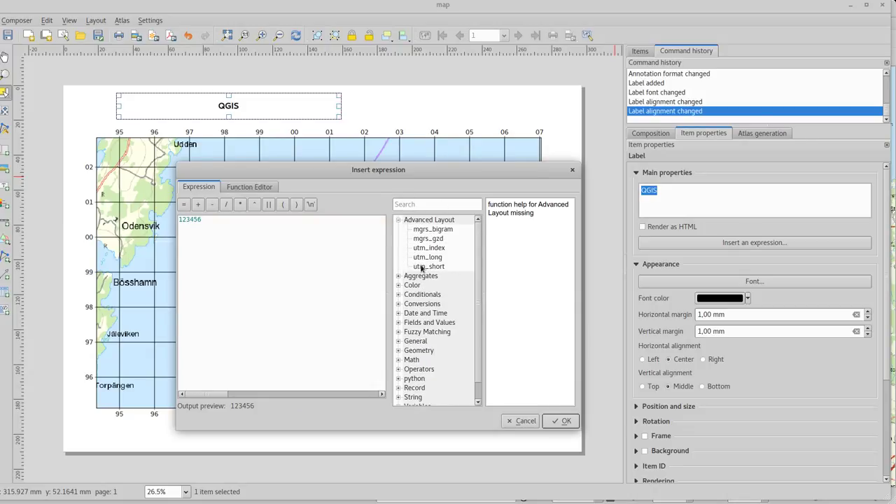
{"action": "left_click", "coordinate": [424, 266]}
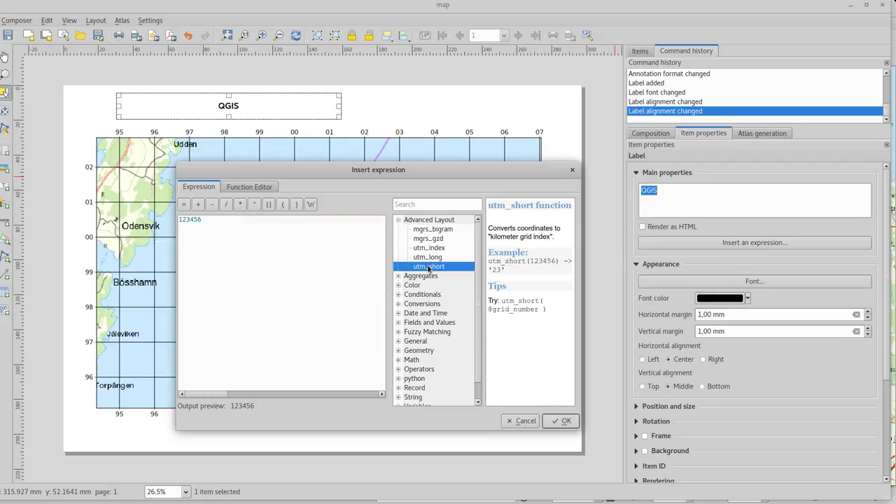
{"action": "double_click", "coordinate": [428, 267]}
{"action": "left_click", "coordinate": [281, 219]}
{"action": "type", "text": ")"}
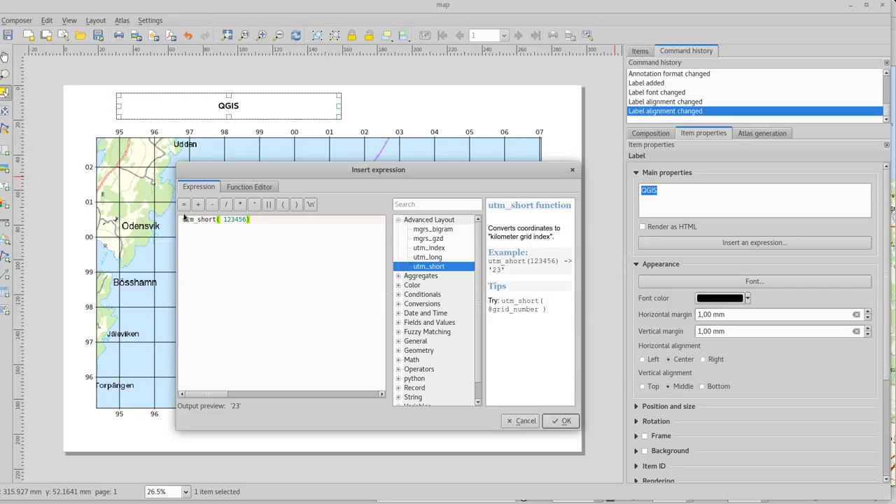
Rename the function to utm_long and apply [% utm_long( 123456)%] to the label.
{"action": "double_click", "coordinate": [209, 221]}
{"action": "left_click", "coordinate": [209, 222]}
{"action": "key", "text": "BackSpace"}
{"action": "key", "text": "BackSpace"}
{"action": "key", "text": "BackSpace"}
{"action": "key", "text": "BackSpace"}
{"action": "key", "text": "BackSpace"}
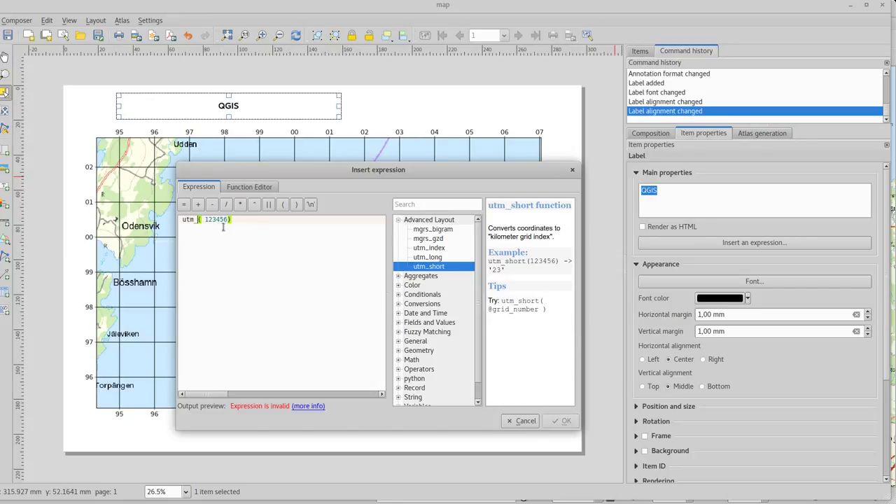
{"action": "type", "text": "long"}
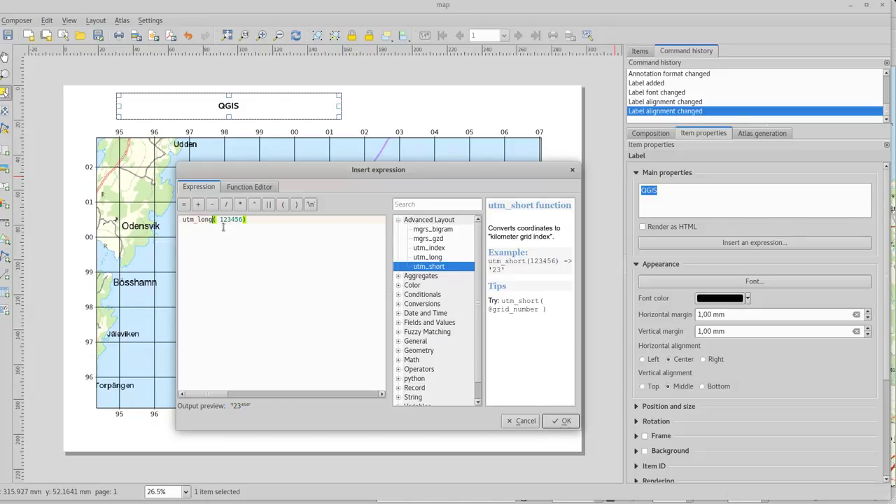
{"action": "left_click", "coordinate": [557, 422]}
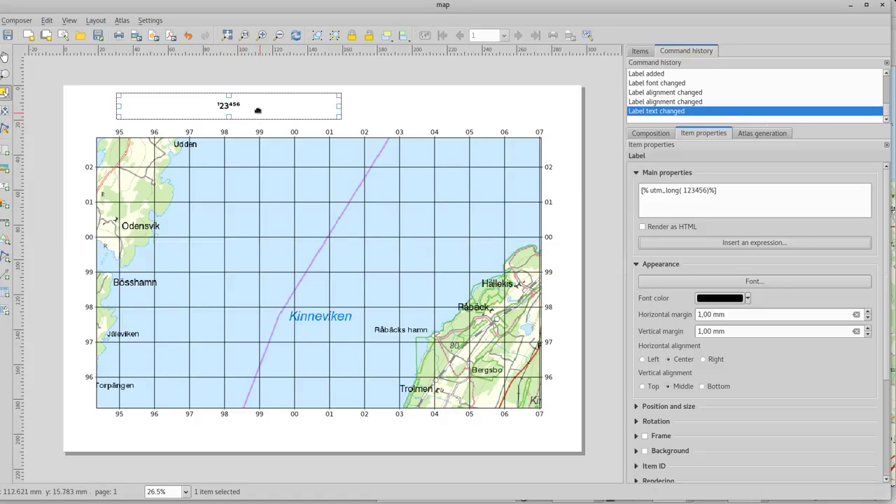
Change the label expression from utm_long to utm_index( 123456) and apply it.
{"action": "triple_click", "coordinate": [722, 207]}
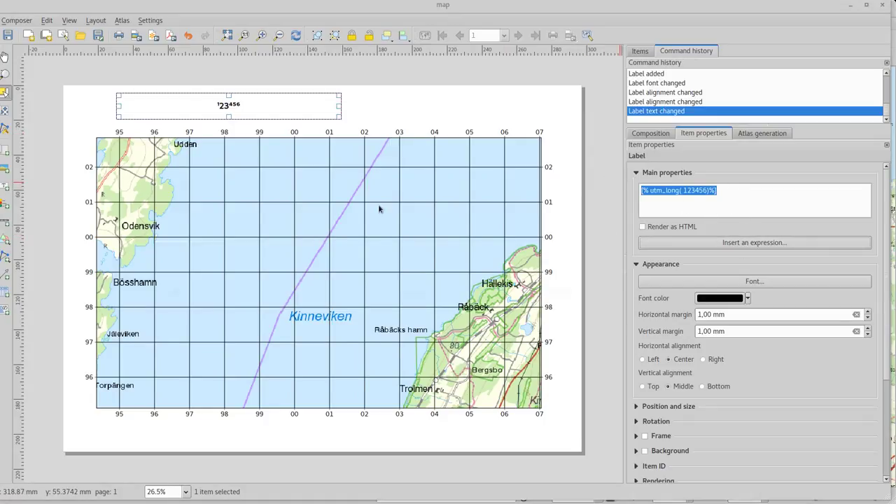
{"action": "left_click", "coordinate": [692, 243]}
{"action": "left_click", "coordinate": [230, 232]}
{"action": "key", "text": "BackSpace"}
{"action": "key", "text": "BackSpace"}
{"action": "key", "text": "BackSpace"}
{"action": "key", "text": "BackSpace"}
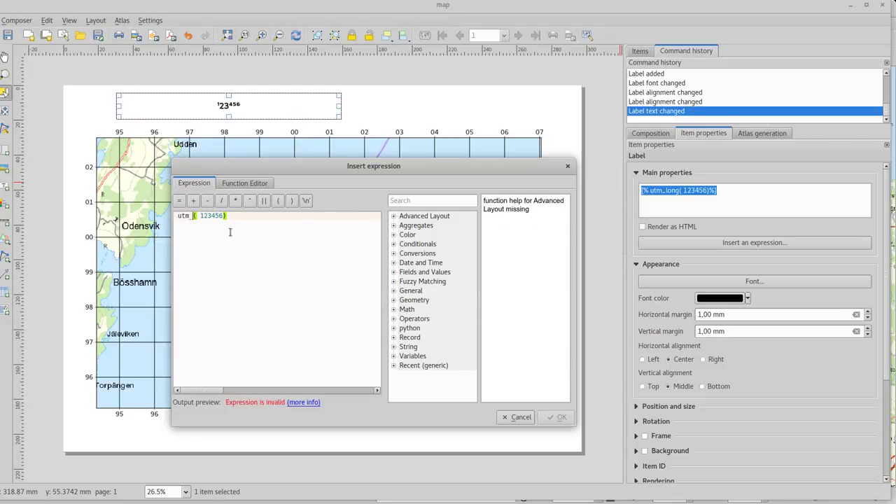
{"action": "type", "text": "index"}
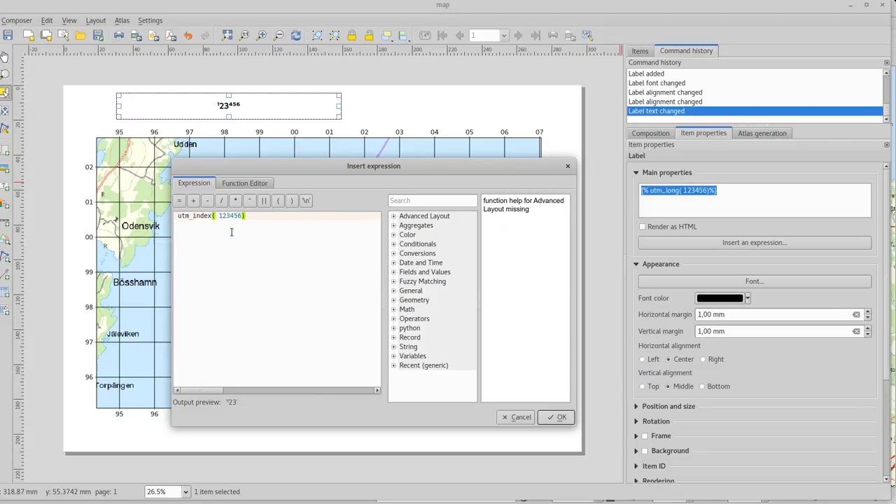
{"action": "left_click", "coordinate": [558, 417]}
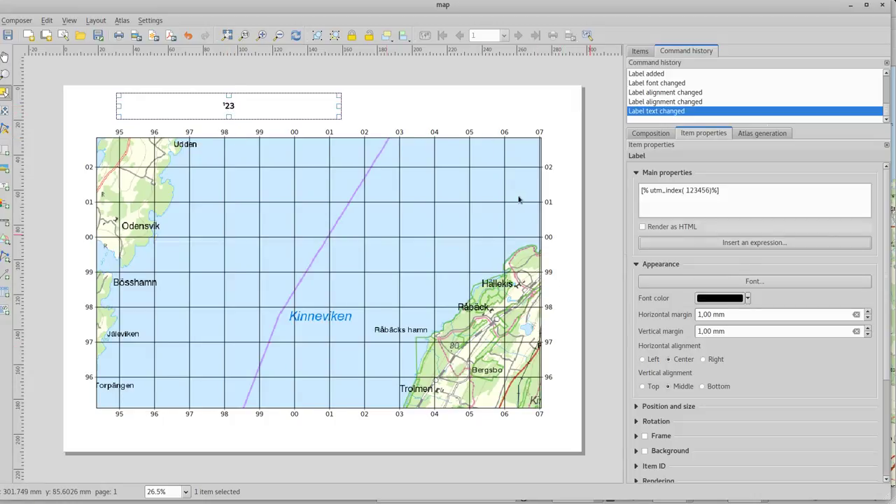
{"action": "left_click", "coordinate": [460, 235]}
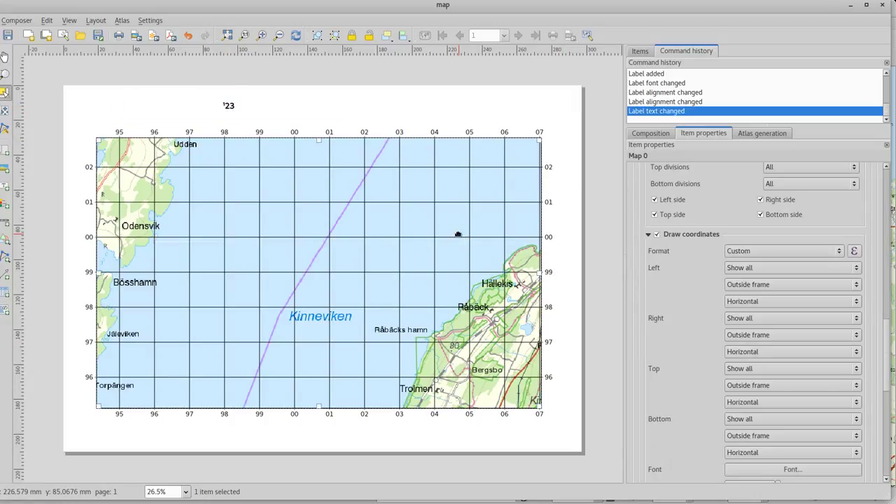
{"action": "left_click", "coordinate": [854, 250]}
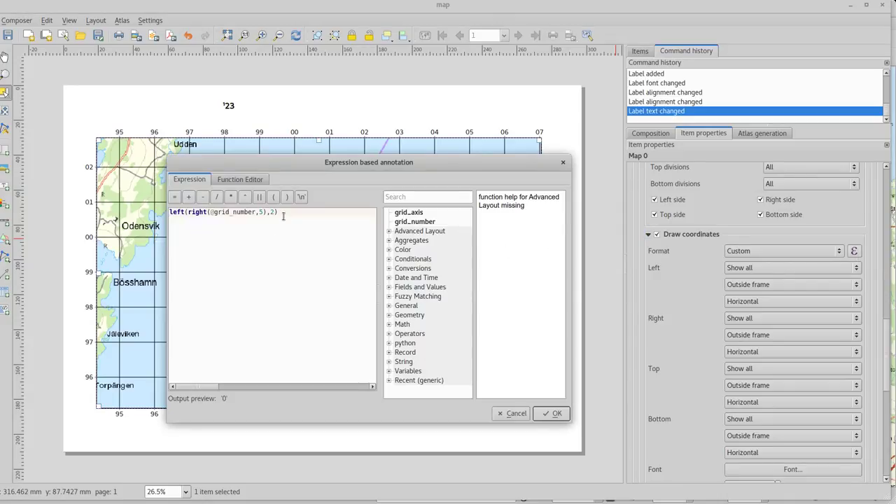
{"action": "left_click_drag", "start_coordinate": [280, 212], "coordinate": [116, 220]}
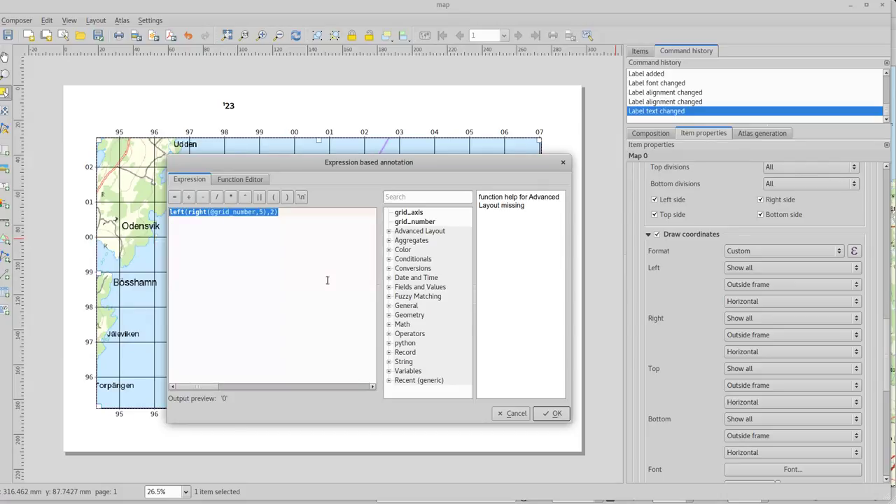
{"action": "key", "text": "BackSpace"}
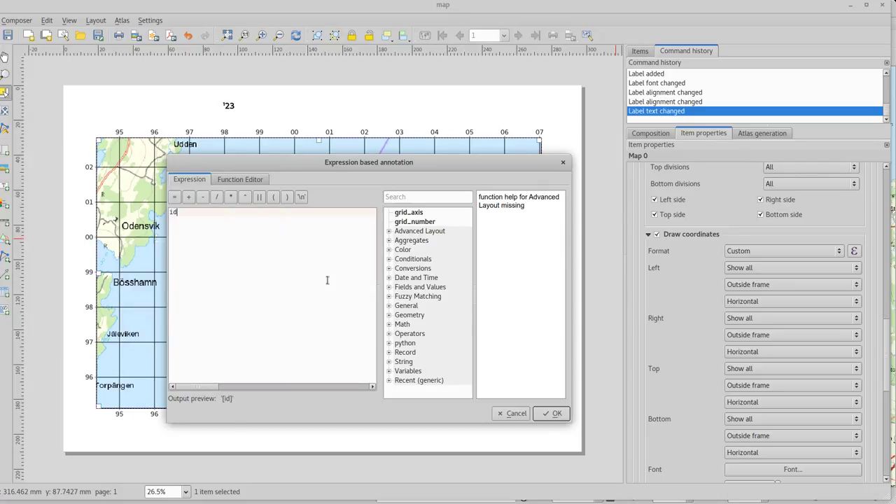
{"action": "type", "text": "if"}
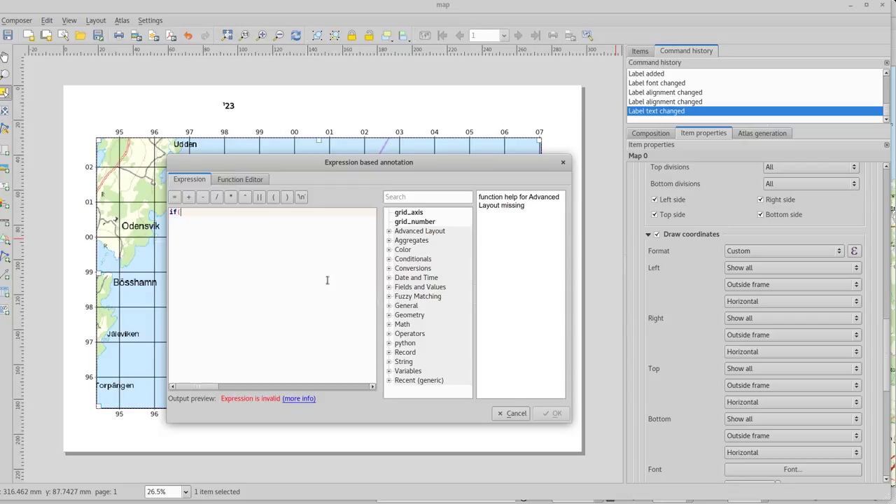
{"action": "type", "text": "(left(right(@grid_niuumber,4)"}
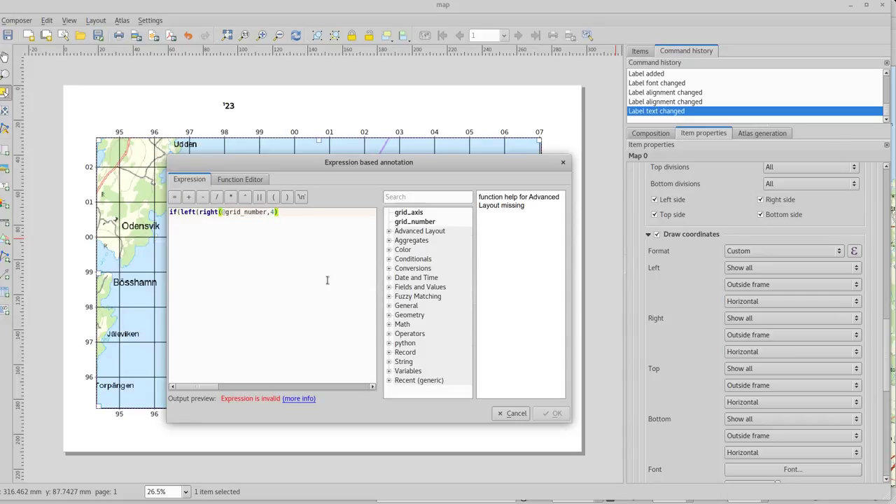
{"action": "type", "text": ",1)"}
{"action": "type", "text": "="}
{"action": "type", "text": "ut"}
{"action": "type", "text": "m_index"}
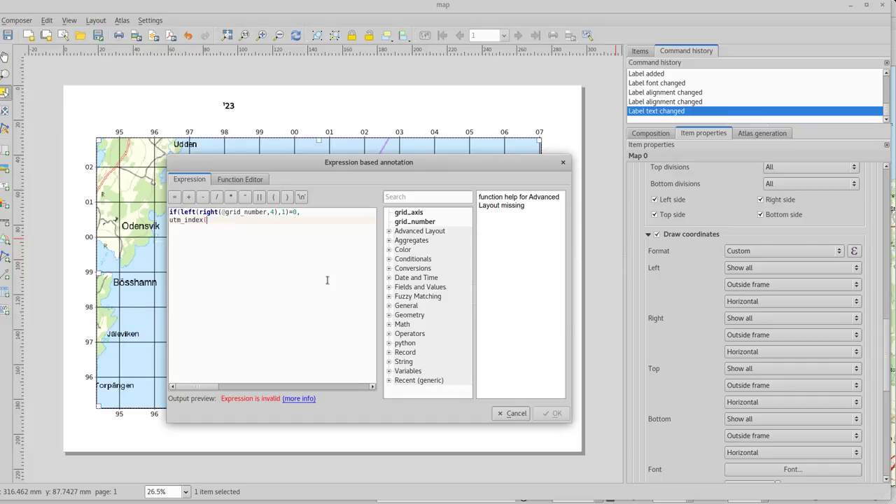
{"action": "type", "text": "(@grid_num"}
{"action": "type", "text": "ber)"}
{"action": "type", "text": ","}
{"action": "type", "text": "utm_short"}
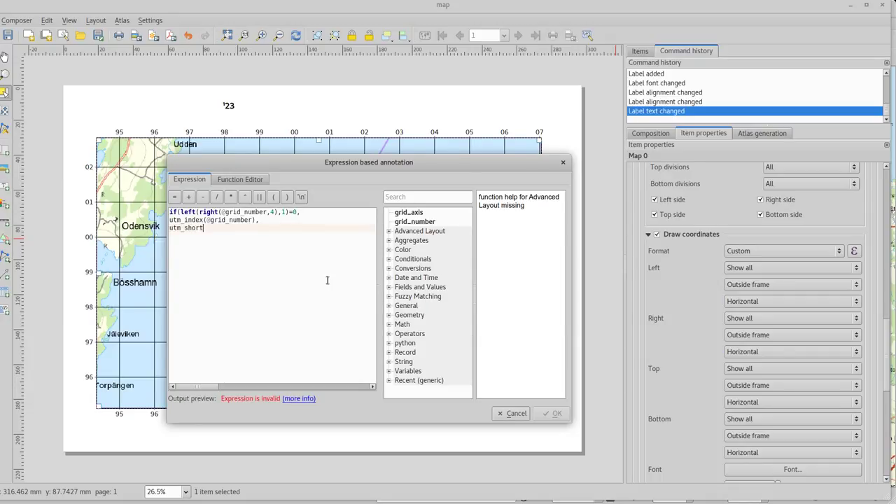
{"action": "type", "text": "(@grid_number)"}
{"action": "key", "text": "Return"}
{"action": "type", "text": ")"}
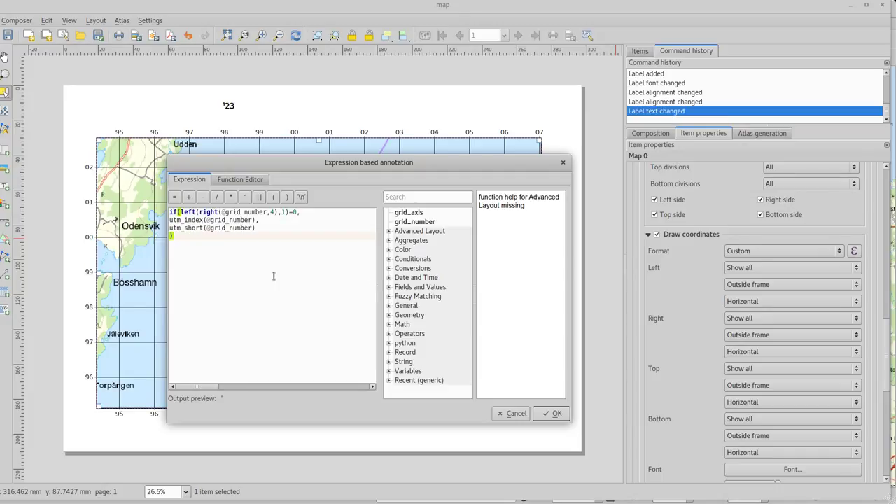
{"action": "left_click", "coordinate": [551, 414]}
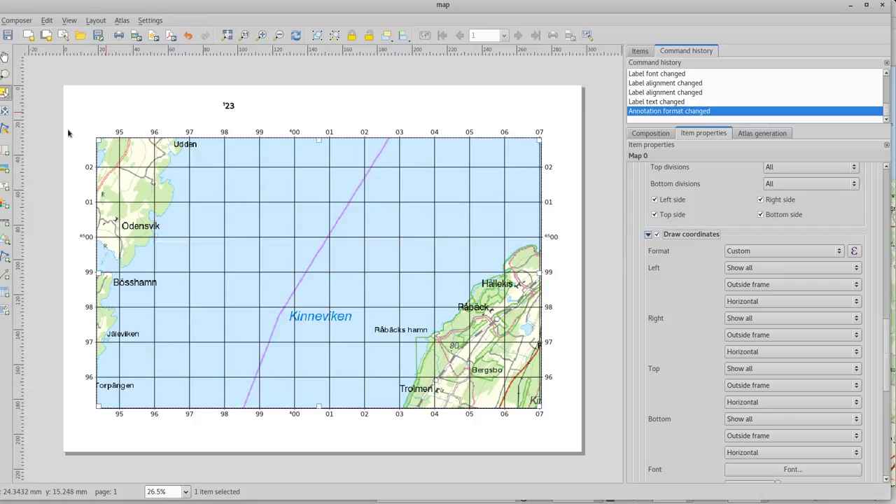
{"action": "left_click", "coordinate": [5, 110]}
Drag the map content left, up and back toward Kinneviken to inspect the grid labels.
{"action": "left_click_drag", "start_coordinate": [478, 214], "coordinate": [304, 275]}
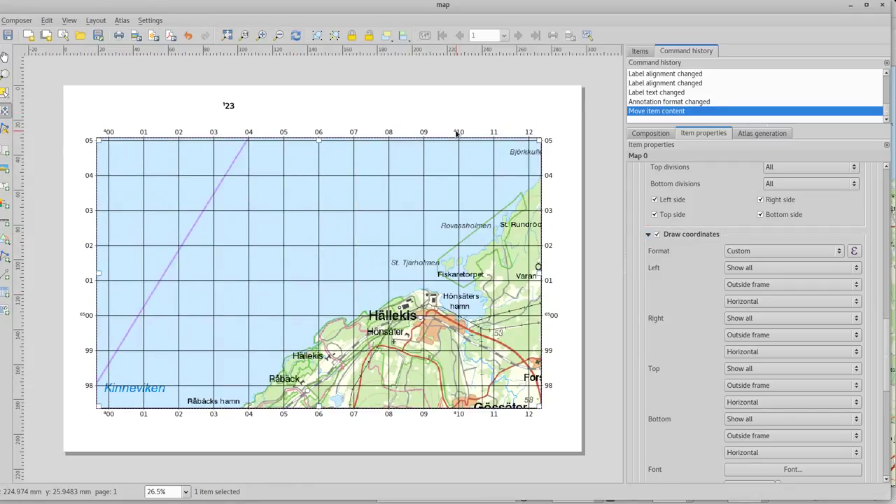
{"action": "left_click_drag", "start_coordinate": [473, 376], "coordinate": [465, 126]}
{"action": "left_click_drag", "start_coordinate": [457, 349], "coordinate": [482, 240]}
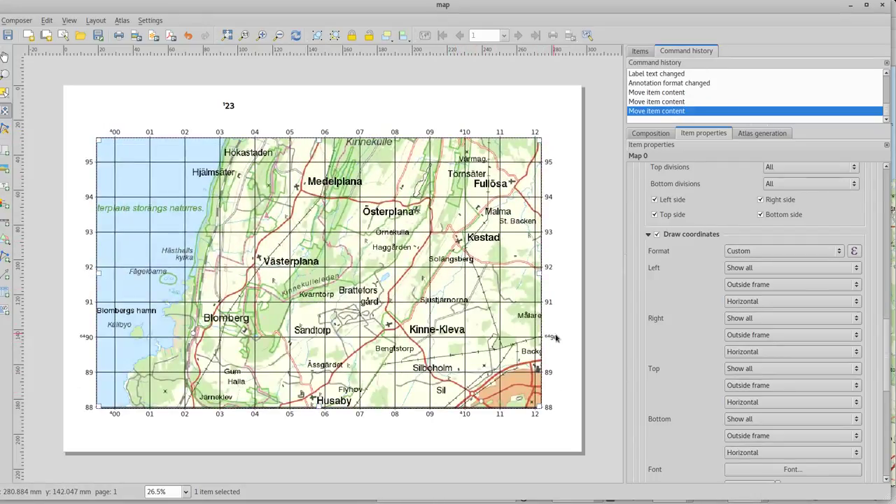
{"action": "left_click_drag", "start_coordinate": [330, 277], "coordinate": [342, 357]}
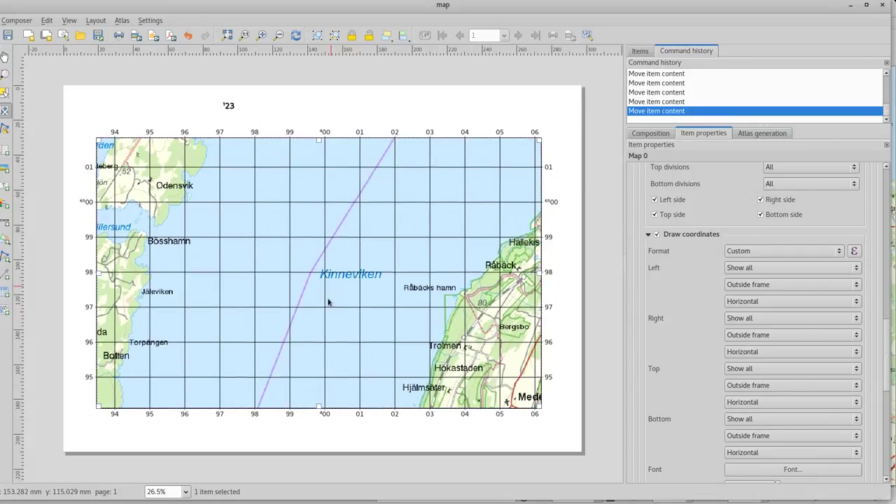
{"action": "left_click_drag", "start_coordinate": [328, 290], "coordinate": [302, 327]}
{"action": "left_click_drag", "start_coordinate": [290, 296], "coordinate": [329, 298]}
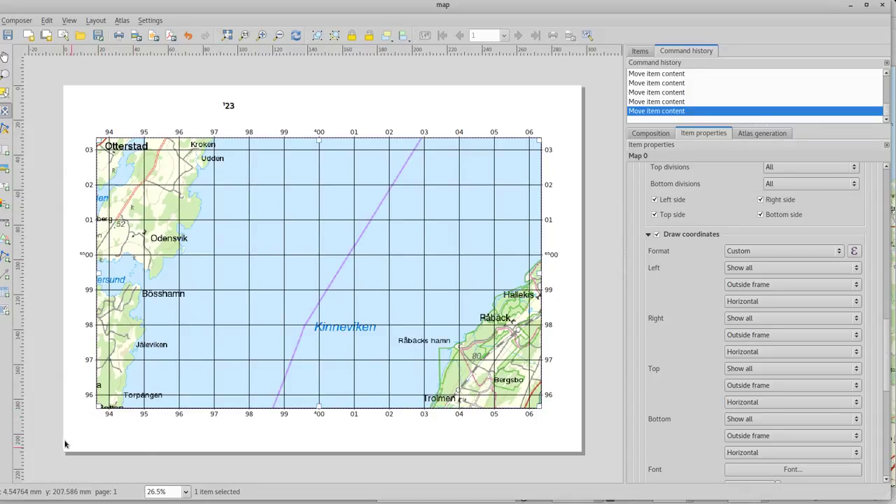
Draw a new text label box below the map.
{"action": "key", "text": "v"}
{"action": "scroll", "coordinate": [73, 440], "scroll_direction": "up", "scroll_amount": 4}
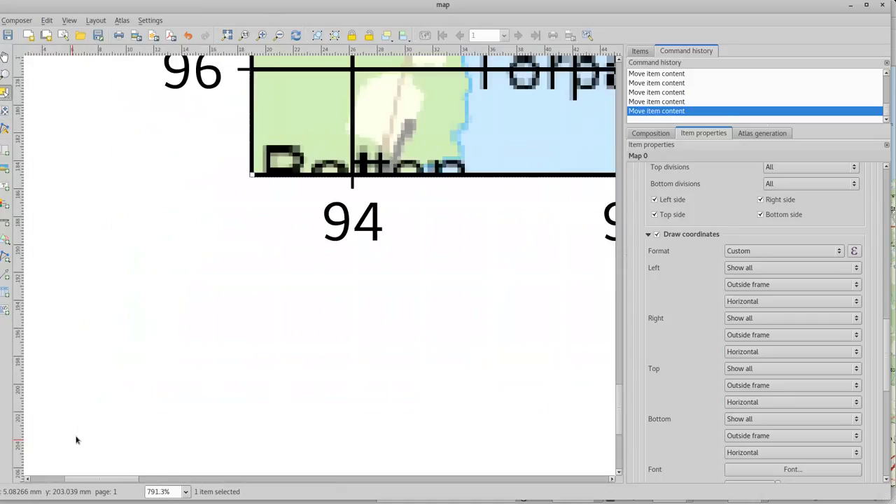
{"action": "left_click", "coordinate": [4, 186]}
{"action": "left_click_drag", "start_coordinate": [141, 376], "coordinate": [386, 422]}
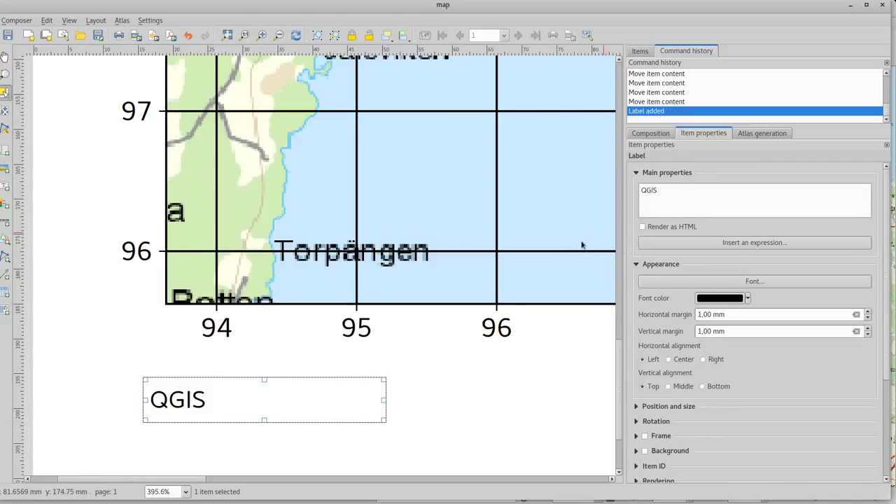
Replace the label's QGIS text with the expression [%utm_long(123456)%].
{"action": "double_click", "coordinate": [671, 197]}
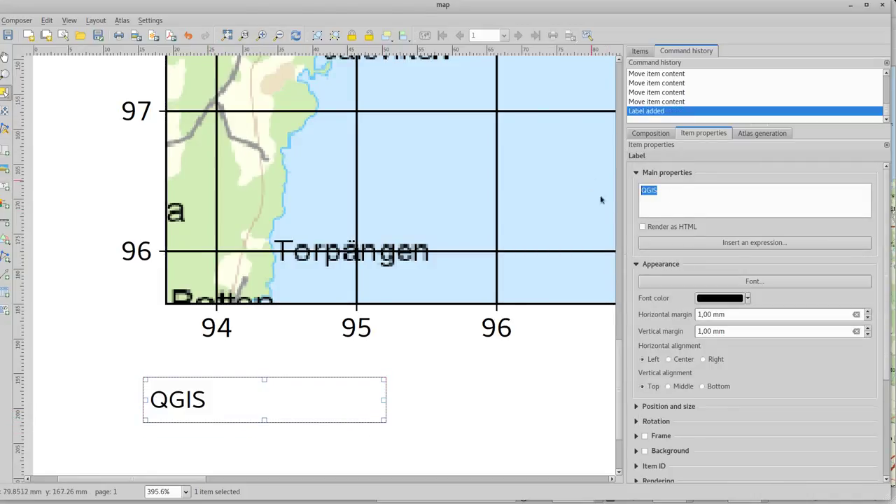
{"action": "left_click", "coordinate": [727, 243]}
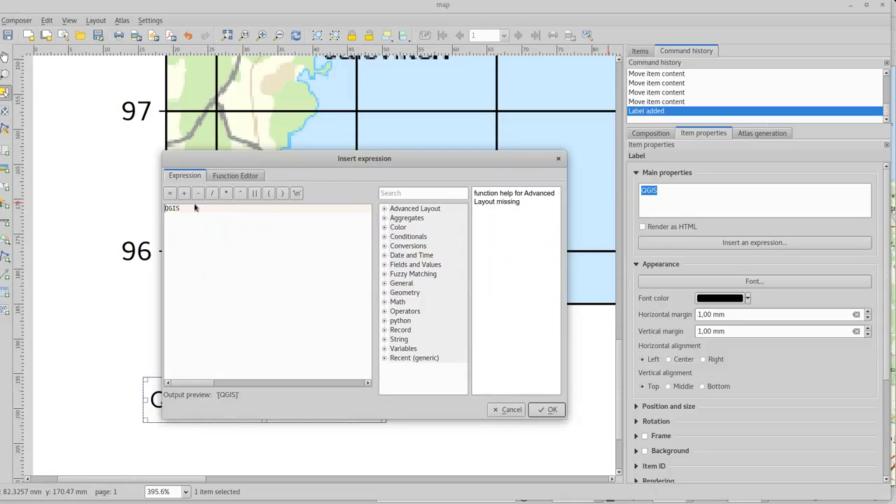
{"action": "double_click", "coordinate": [171, 222]}
{"action": "type", "text": "utm_long"}
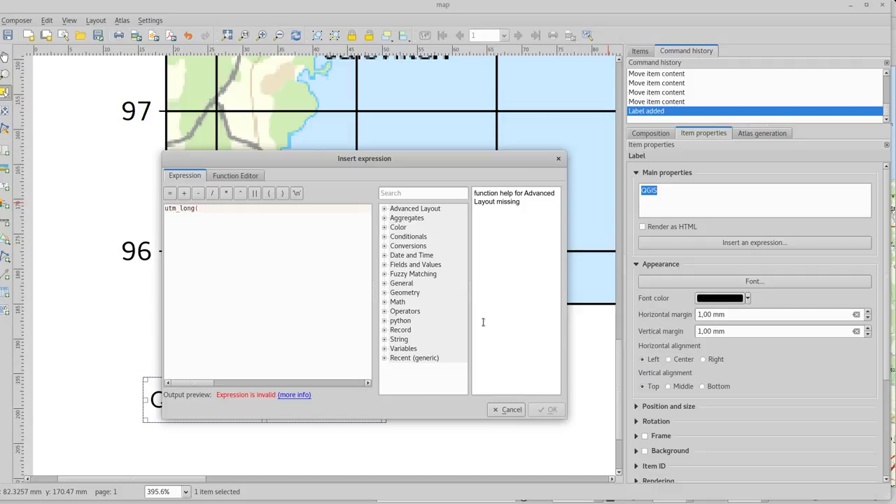
{"action": "type", "text": "(123456)"}
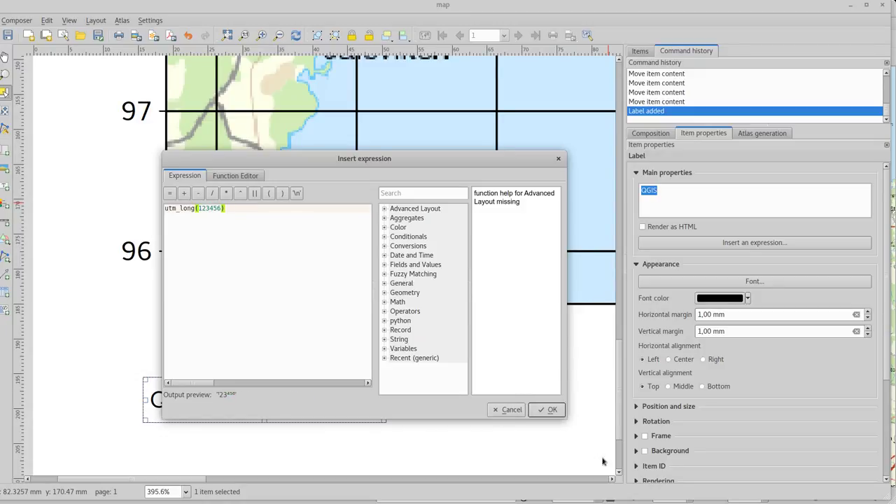
{"action": "left_click", "coordinate": [550, 410]}
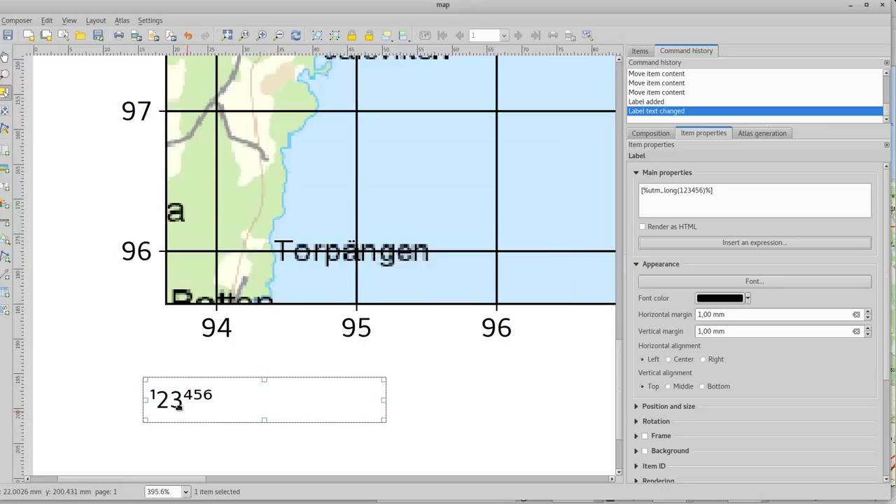
Move the label just under the map and remove the 123456 argument from its expression.
{"action": "left_click_drag", "start_coordinate": [183, 385], "coordinate": [173, 355]}
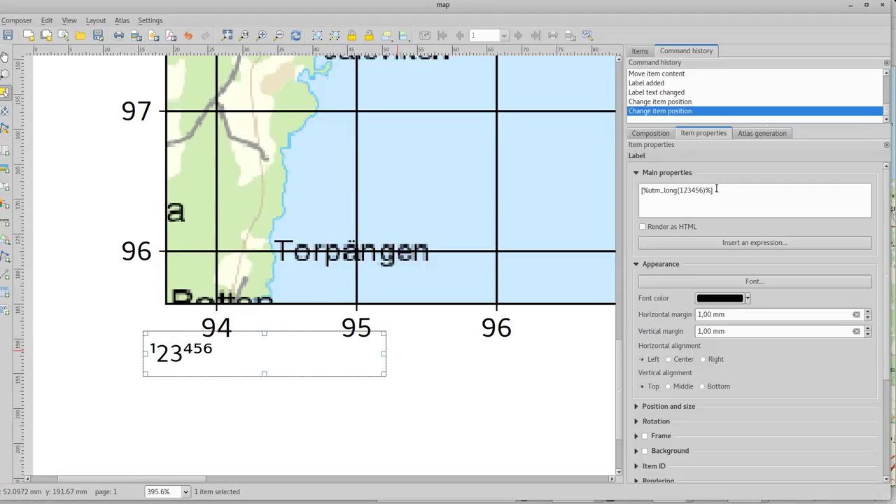
{"action": "left_click_drag", "start_coordinate": [716, 189], "coordinate": [541, 192]}
{"action": "left_click", "coordinate": [747, 243]}
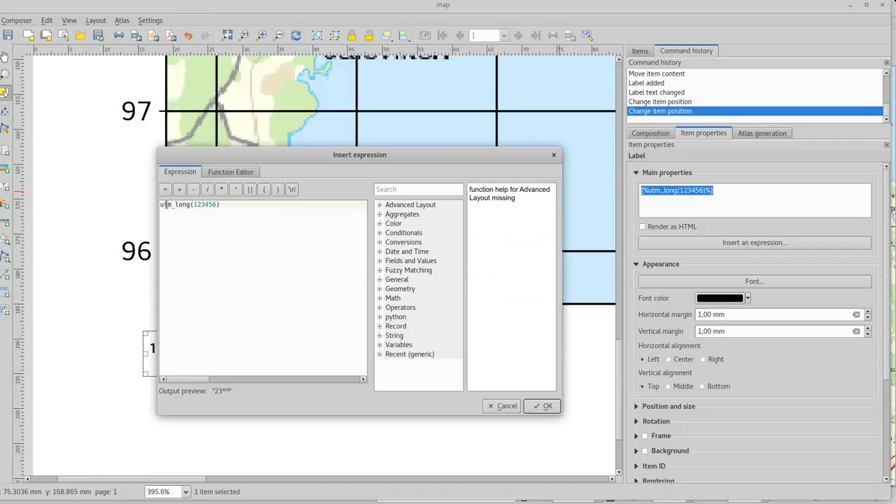
{"action": "double_click", "coordinate": [208, 204]}
{"action": "left_click", "coordinate": [216, 207]}
{"action": "key", "text": "BackSpace"}
{"action": "key", "text": "BackSpace"}
{"action": "key", "text": "BackSpace"}
{"action": "key", "text": "BackSpace"}
{"action": "key", "text": "BackSpace"}
{"action": "key", "text": "BackSpace"}
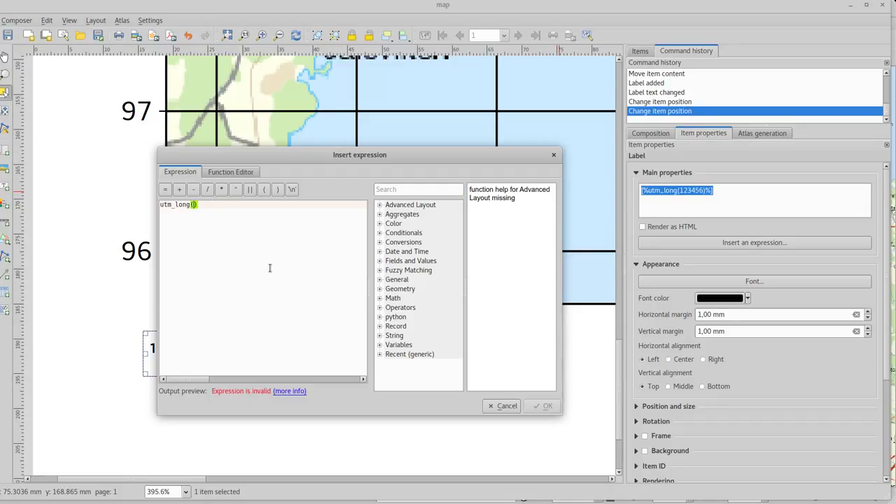
{"action": "key", "text": "Return"}
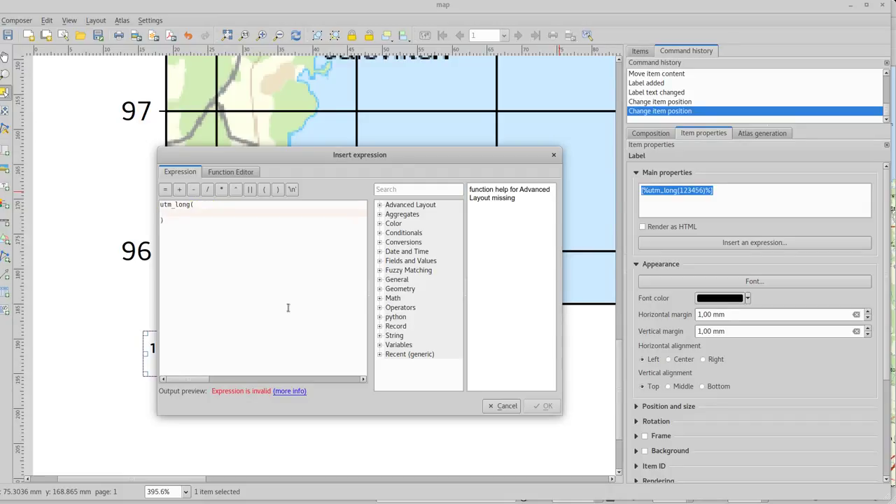
Insert the python function map_x_min so the label uses utm_long(map_x_min('map', 0)).
{"action": "left_click", "coordinate": [380, 317]}
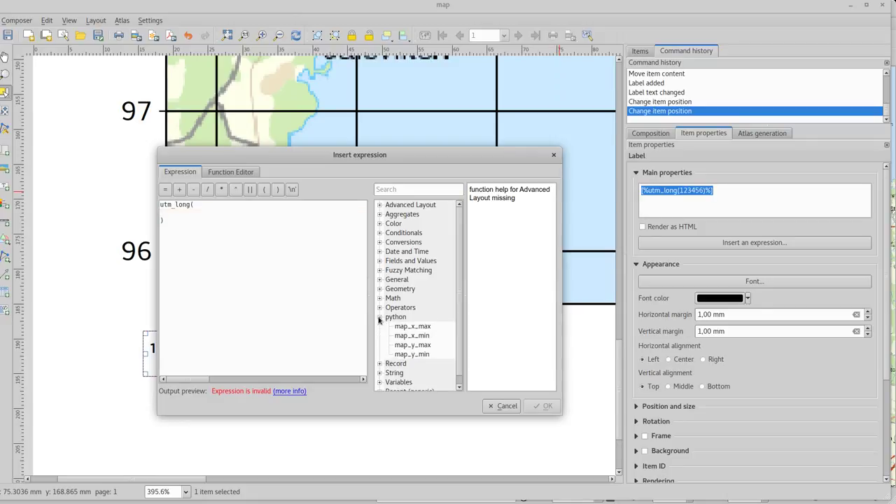
{"action": "left_click", "coordinate": [410, 336]}
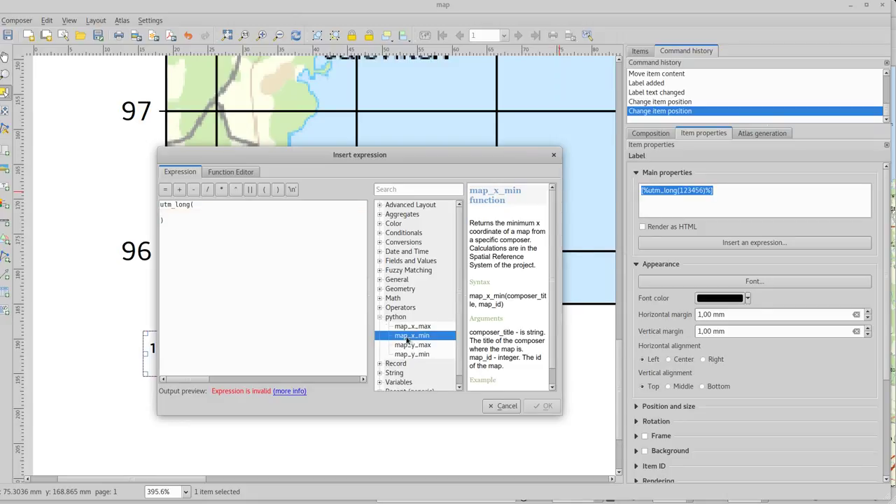
{"action": "double_click", "coordinate": [407, 339]}
{"action": "type", "text": ")"}
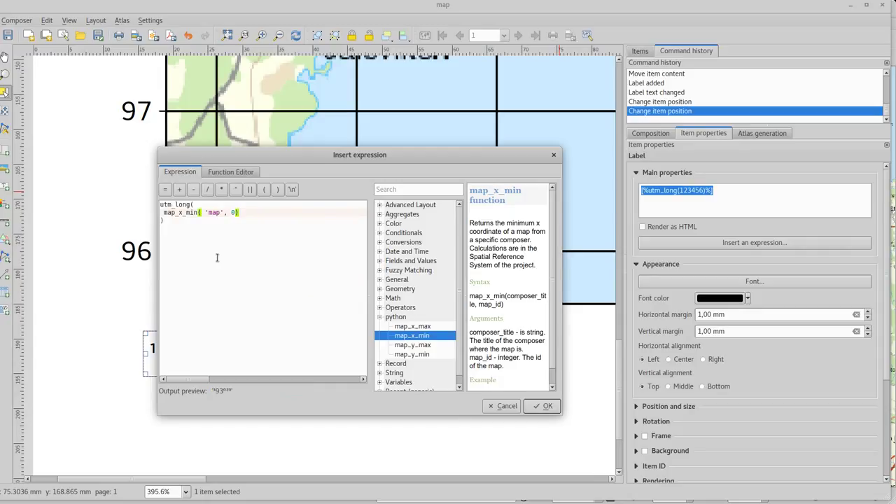
{"action": "left_click", "coordinate": [543, 406]}
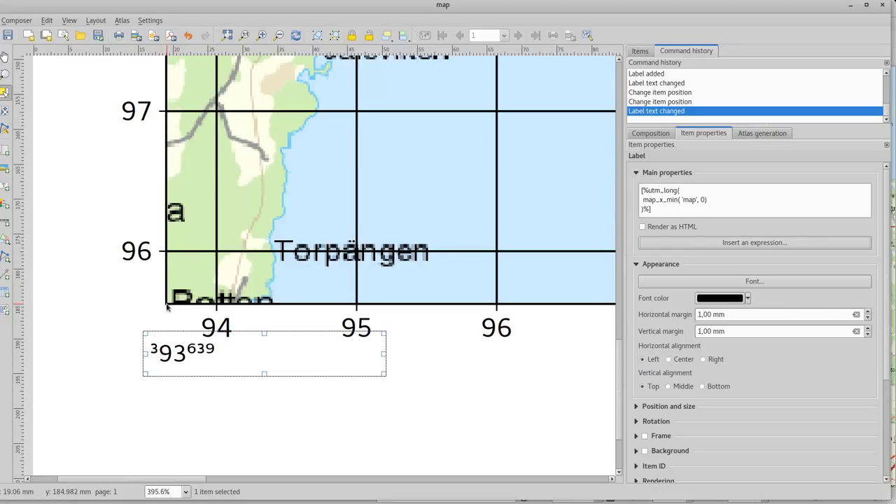
Nudge the label left and draw a rectangle down from the map's bottom-left corner.
{"action": "left_click_drag", "start_coordinate": [175, 354], "coordinate": [169, 356]}
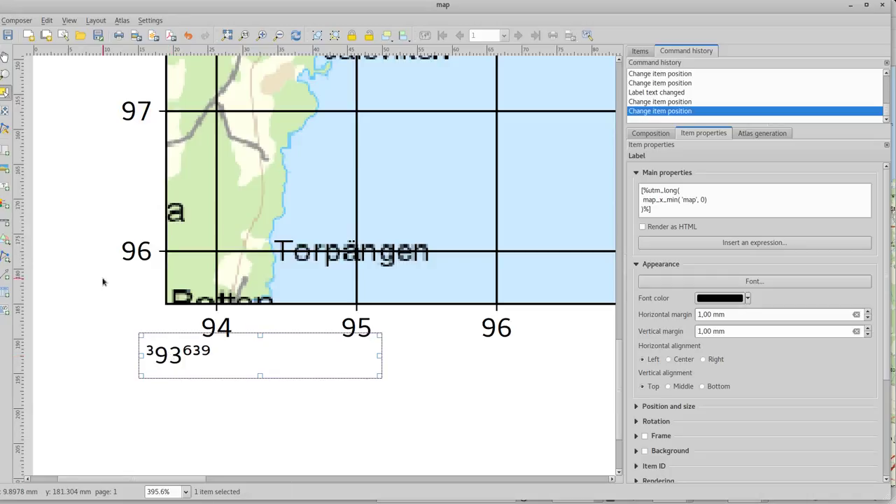
{"action": "mouse_move", "coordinate": [6, 242]}
{"action": "left_mouse_down"}
{"action": "mouse_move", "coordinate": [21, 248]}
{"action": "mouse_move", "coordinate": [23, 241]}
{"action": "left_mouse_up"}
{"action": "left_click_drag", "start_coordinate": [166, 305], "coordinate": [168, 339]}
Style the rectangle with a black simple fill and No Pen outline.
{"action": "left_click", "coordinate": [755, 224]}
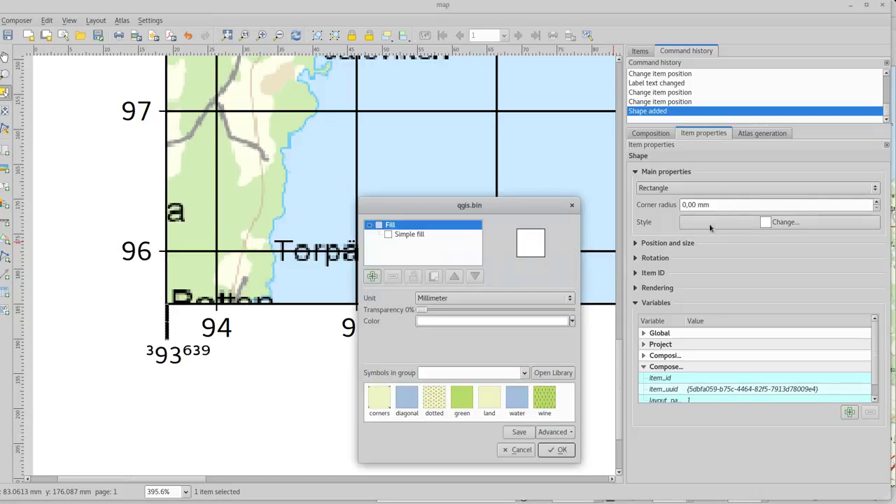
{"action": "left_click", "coordinate": [423, 236]}
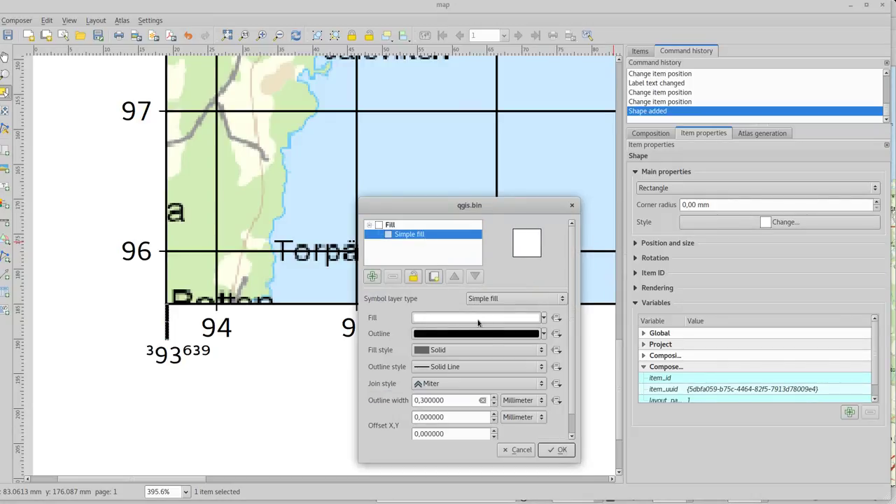
{"action": "left_click", "coordinate": [484, 367]}
{"action": "left_click", "coordinate": [484, 382]}
{"action": "left_click", "coordinate": [494, 319]}
{"action": "left_click_drag", "start_coordinate": [51, 404], "coordinate": [14, 404]}
{"action": "key", "text": "Escape"}
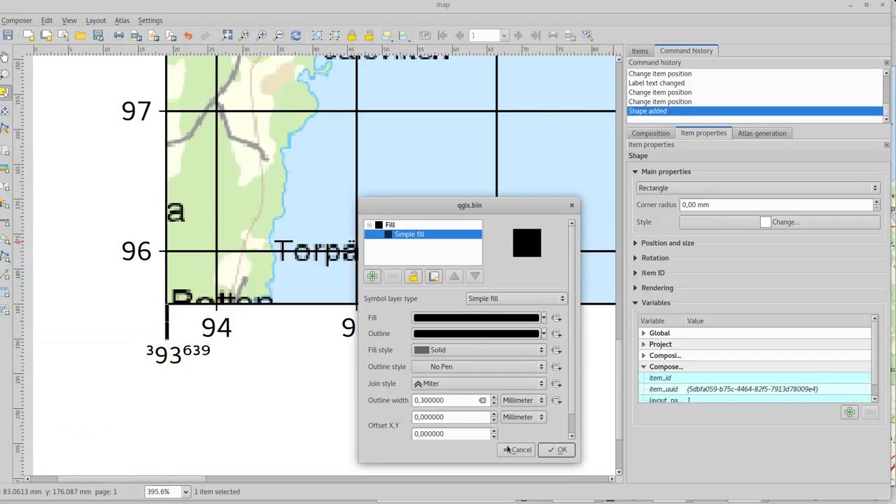
{"action": "left_click", "coordinate": [546, 449]}
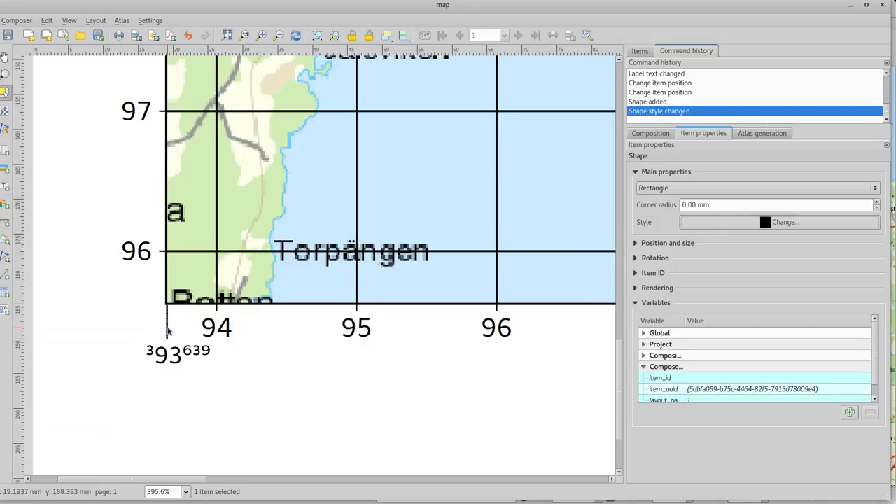
Resize the rectangle into a thin tick line reaching the 393639 label.
{"action": "left_click_drag", "start_coordinate": [166, 330], "coordinate": [166, 323]}
{"action": "scroll", "coordinate": [166, 323], "scroll_direction": "up", "scroll_amount": 2}
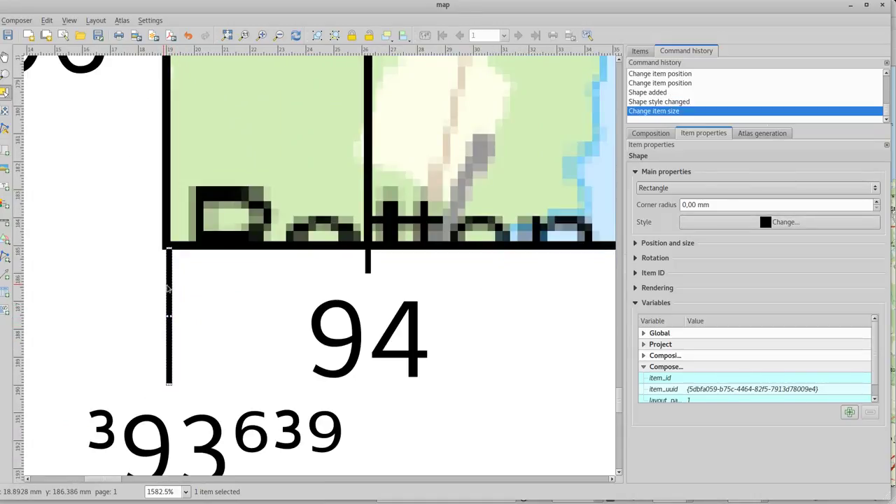
{"action": "left_click_drag", "start_coordinate": [168, 287], "coordinate": [164, 290]}
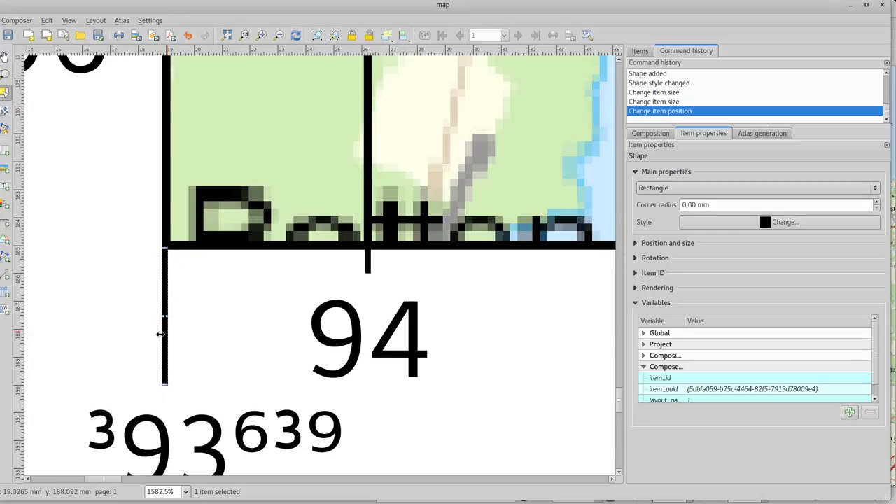
{"action": "scroll", "coordinate": [160, 335], "scroll_direction": "down", "scroll_amount": 2}
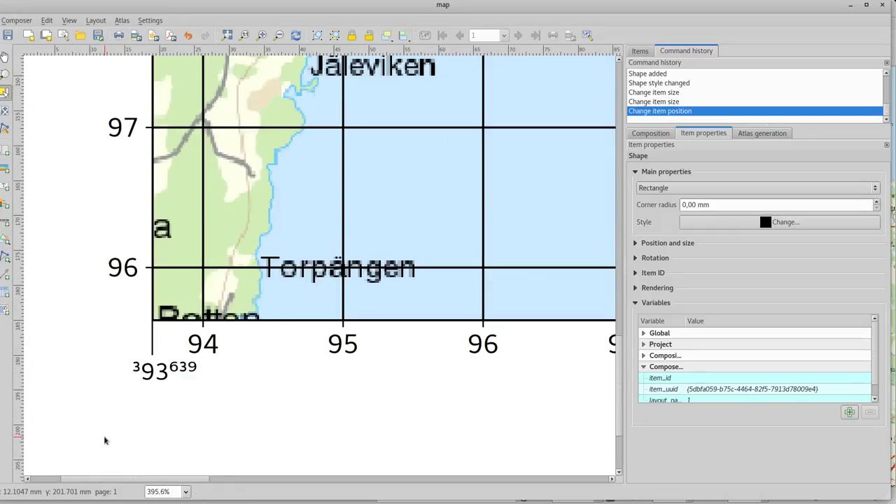
Duplicate the label as a 270°-rotated map_y_min label (6495623) left of the map, and draw another thin line.
{"action": "left_click", "coordinate": [175, 378]}
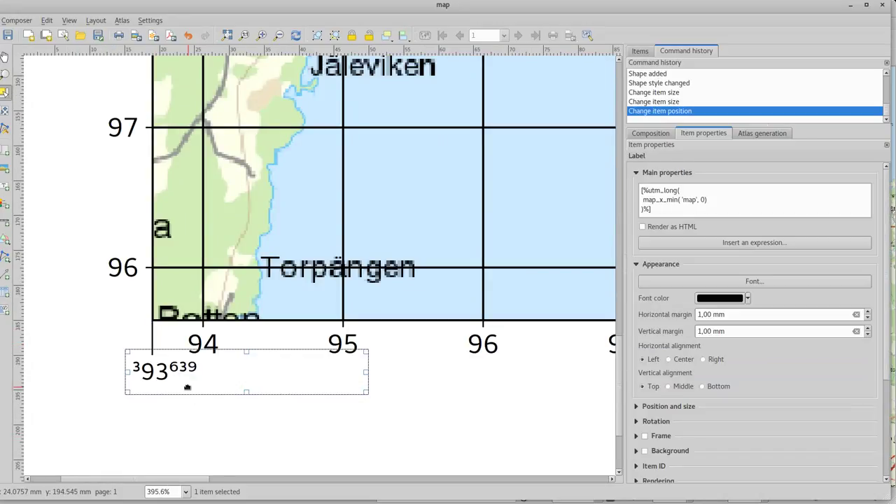
{"action": "key", "text": "ctrl+d"}
{"action": "left_click_drag", "start_coordinate": [217, 408], "coordinate": [98, 318]}
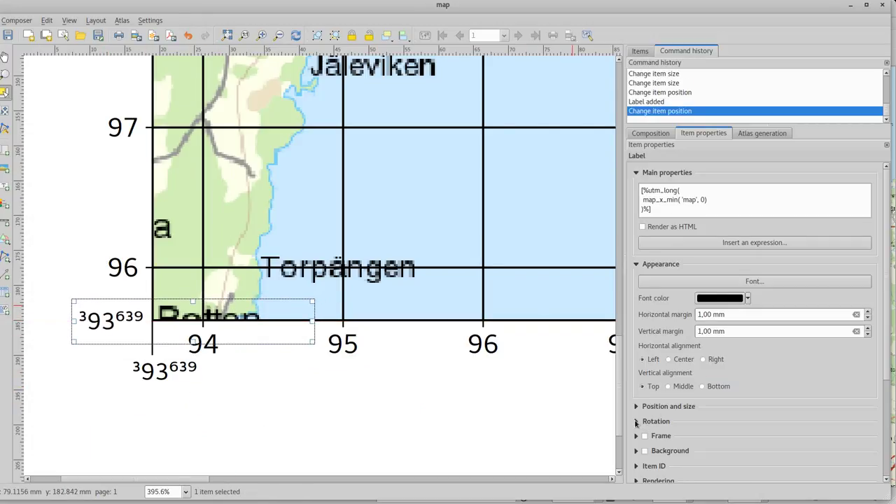
{"action": "left_click", "coordinate": [637, 423]}
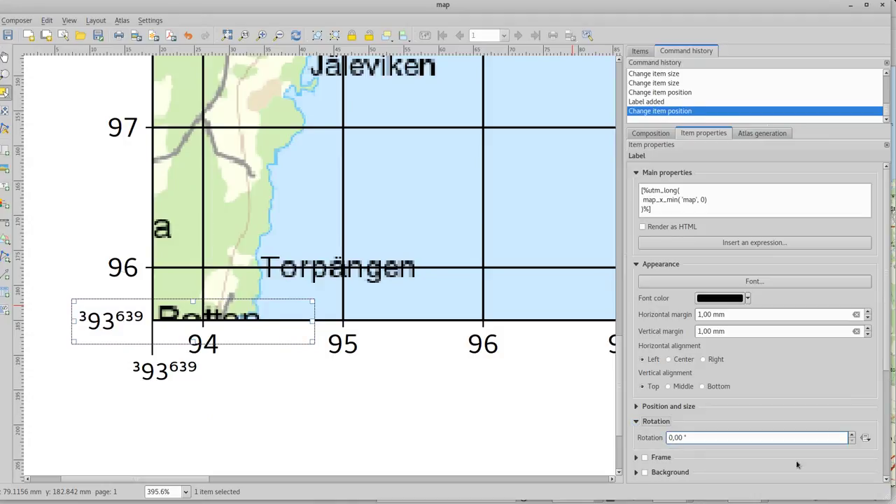
{"action": "type", "text": "270"}
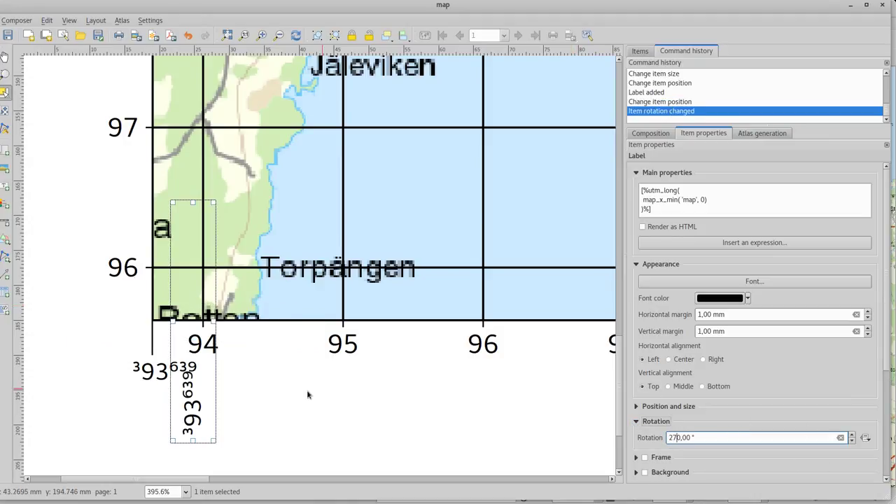
{"action": "left_click_drag", "start_coordinate": [181, 423], "coordinate": [99, 337]}
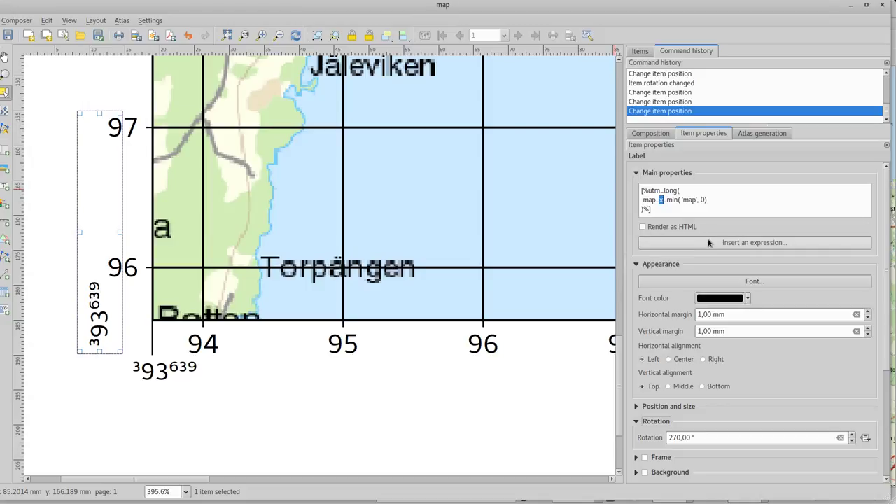
{"action": "type", "text": "y"}
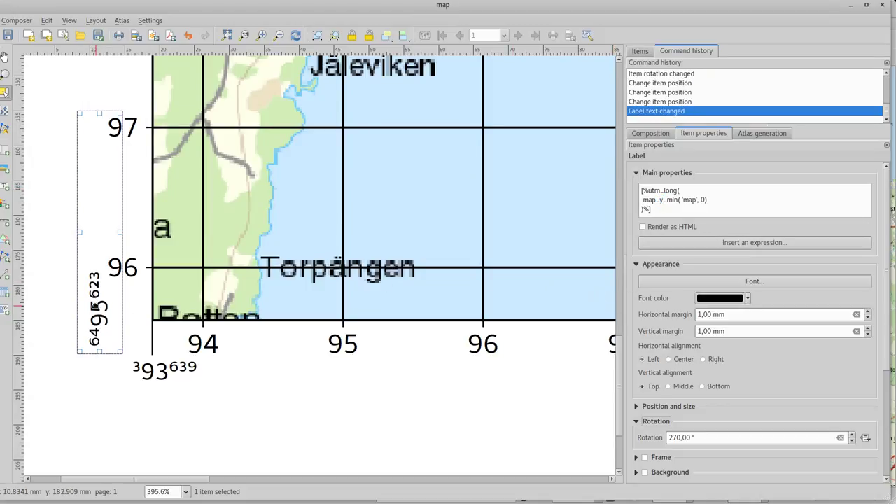
{"action": "left_click_drag", "start_coordinate": [95, 306], "coordinate": [95, 319]}
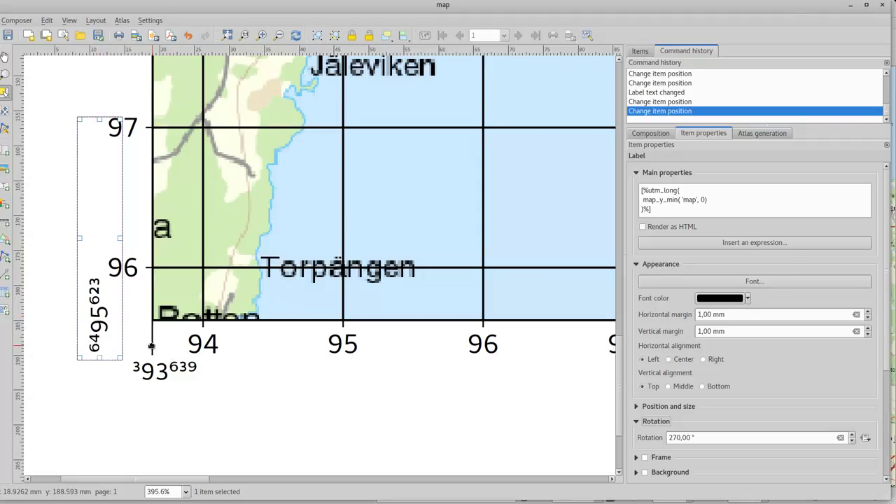
{"action": "left_click", "coordinate": [152, 346]}
{"action": "left_click_drag", "start_coordinate": [184, 386], "coordinate": [184, 420]}
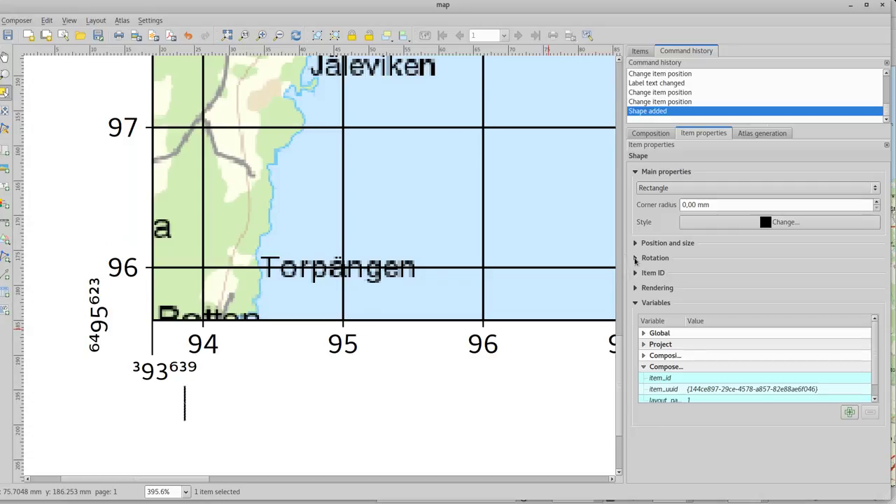
Rotate the thin rectangle to 90° and place it as a tick at the map's lower-left corner.
{"action": "left_click", "coordinate": [636, 259]}
{"action": "left_click", "coordinate": [668, 274]}
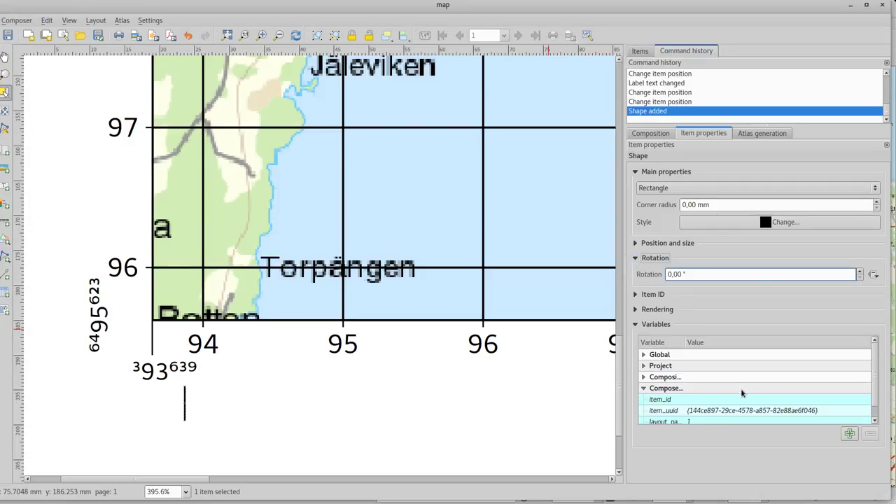
{"action": "type", "text": "9"}
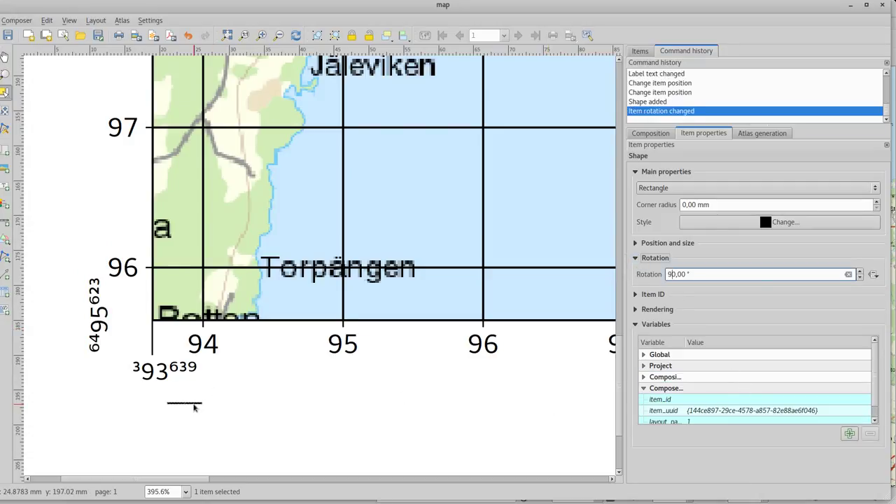
{"action": "scroll", "coordinate": [179, 402], "scroll_direction": "up", "scroll_amount": 3}
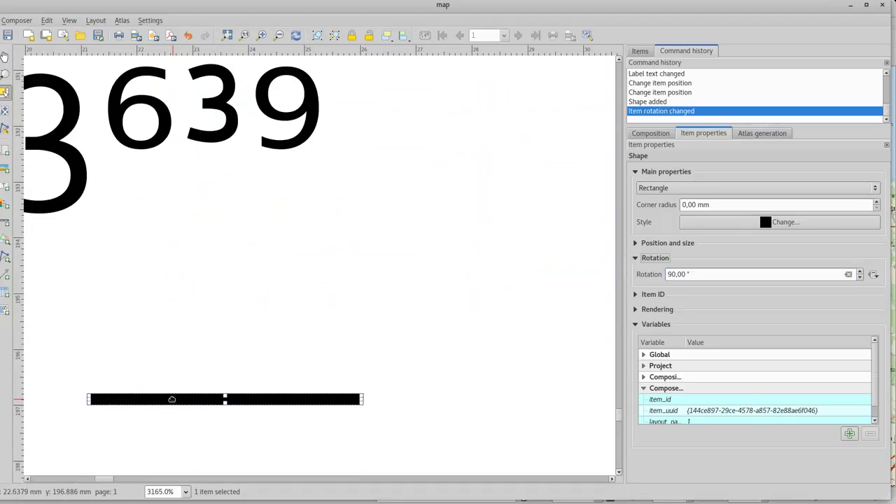
{"action": "left_click_drag", "start_coordinate": [172, 399], "coordinate": [175, 74]}
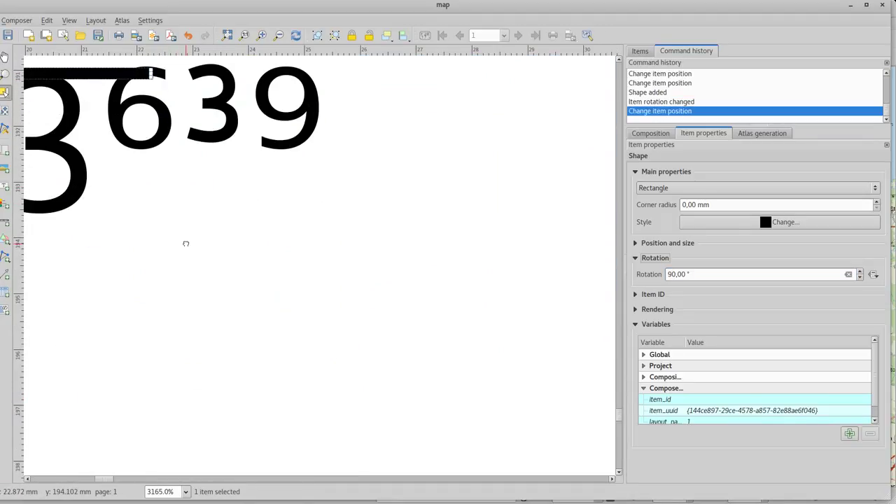
{"action": "left_click_drag", "start_coordinate": [185, 244], "coordinate": [511, 448]}
{"action": "left_click_drag", "start_coordinate": [173, 132], "coordinate": [213, 305]}
{"action": "left_click_drag", "start_coordinate": [360, 426], "coordinate": [172, 92]}
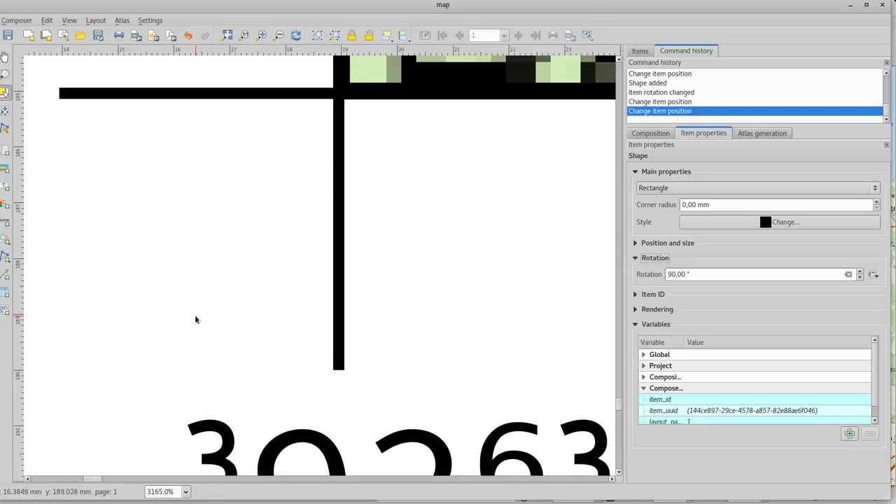
{"action": "scroll", "coordinate": [195, 315], "scroll_direction": "down", "scroll_amount": 1}
{"action": "scroll", "coordinate": [195, 332], "scroll_direction": "down", "scroll_amount": 4}
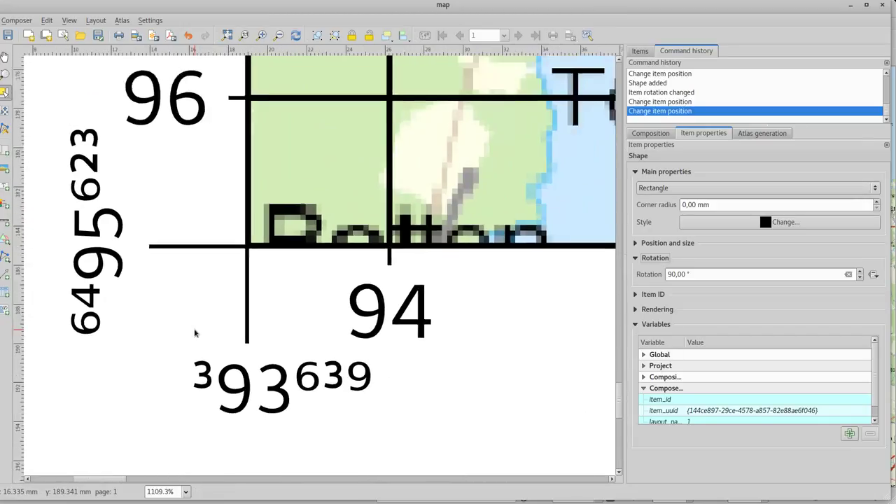
{"action": "scroll", "coordinate": [196, 333], "scroll_direction": "down", "scroll_amount": 1}
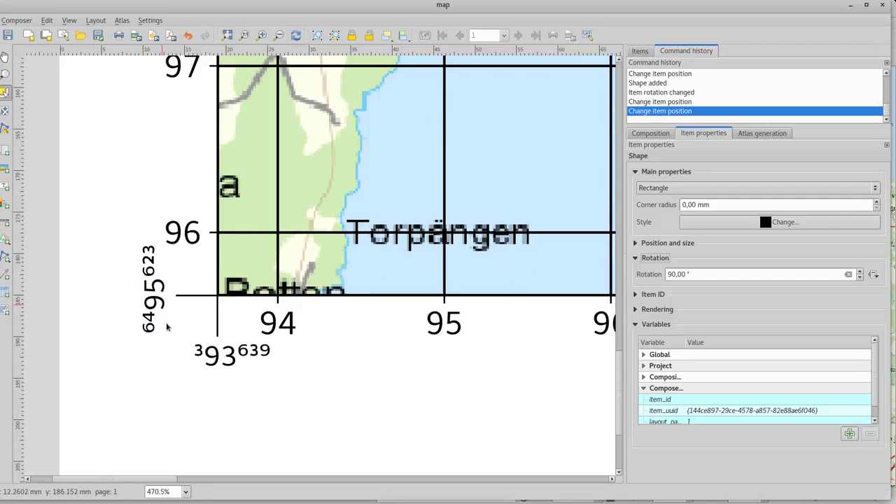
Pan the map content within its frame, first up and right, then down and left.
{"action": "left_click", "coordinate": [5, 110]}
{"action": "left_click_drag", "start_coordinate": [335, 196], "coordinate": [364, 143]}
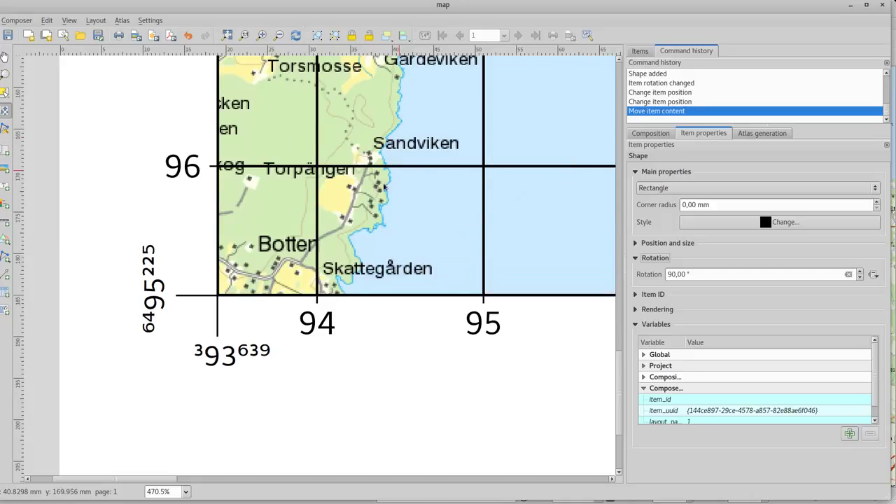
{"action": "left_click_drag", "start_coordinate": [384, 186], "coordinate": [358, 272]}
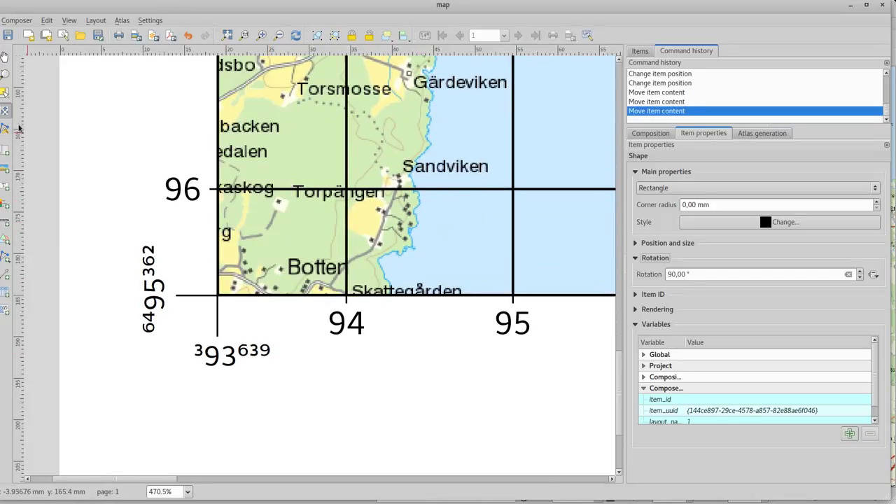
{"action": "left_click", "coordinate": [5, 91]}
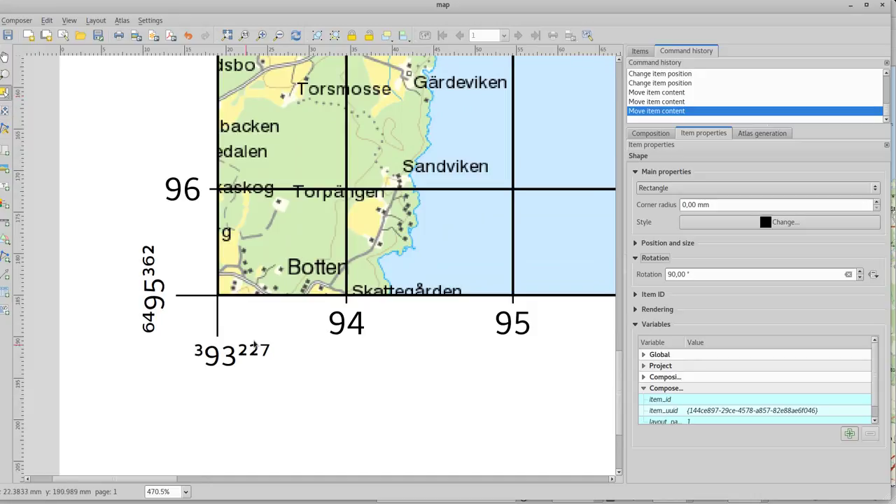
{"action": "left_click", "coordinate": [5, 110]}
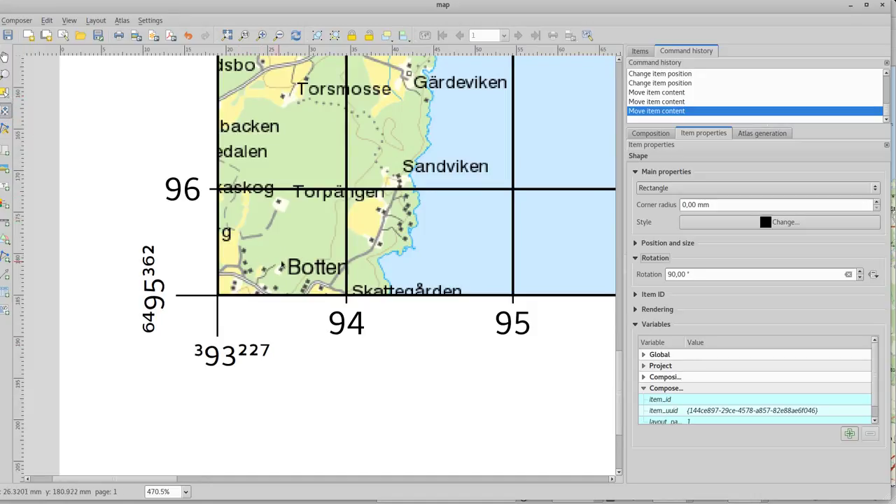
{"action": "left_click_drag", "start_coordinate": [306, 274], "coordinate": [395, 217]}
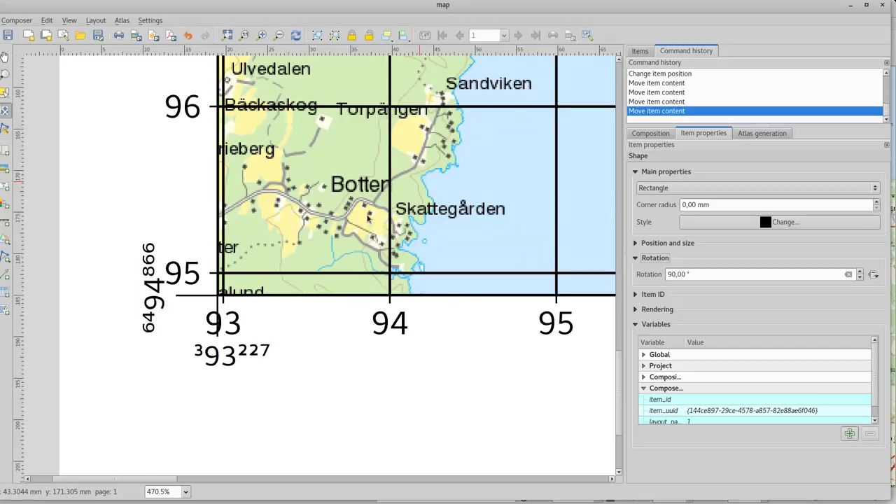
{"action": "left_click_drag", "start_coordinate": [427, 150], "coordinate": [329, 269]}
{"action": "left_click_drag", "start_coordinate": [428, 208], "coordinate": [322, 269]}
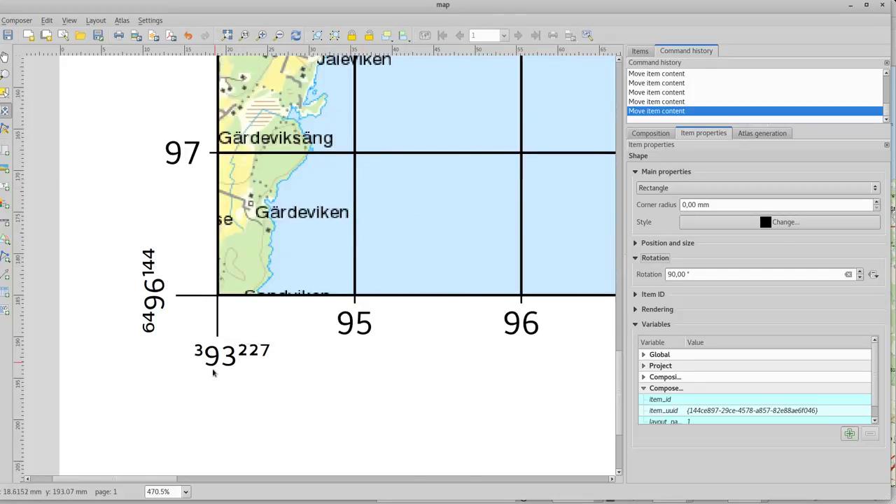
{"action": "left_click", "coordinate": [4, 92]}
Shift the map content slightly right and up, then select the map to show its grids.
{"action": "scroll", "coordinate": [128, 398], "scroll_direction": "up", "scroll_amount": 1}
{"action": "scroll", "coordinate": [128, 398], "scroll_direction": "down", "scroll_amount": 1}
{"action": "scroll", "coordinate": [129, 398], "scroll_direction": "down", "scroll_amount": 2}
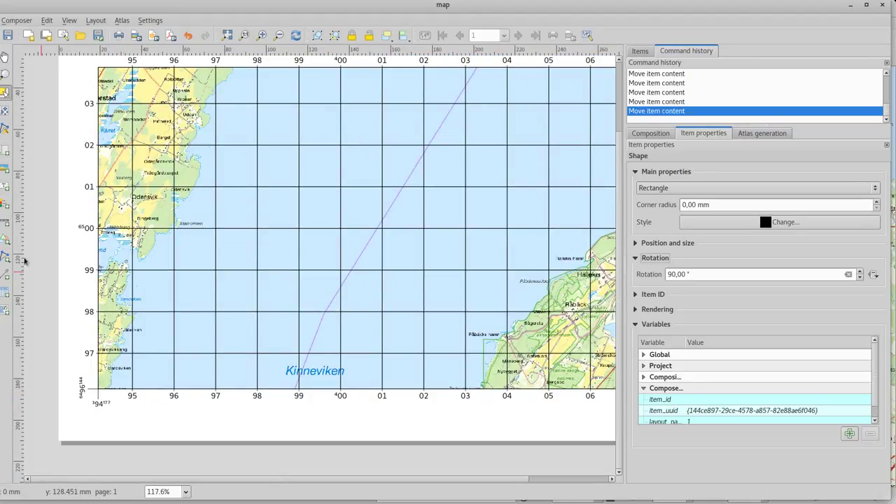
{"action": "left_click", "coordinate": [5, 111]}
{"action": "left_click_drag", "start_coordinate": [161, 299], "coordinate": [210, 332]}
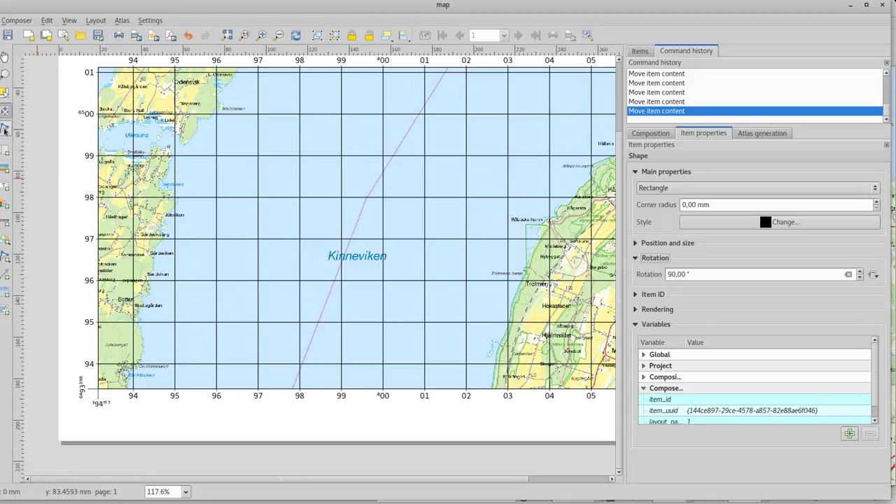
{"action": "left_click", "coordinate": [4, 92]}
{"action": "left_click", "coordinate": [241, 351]}
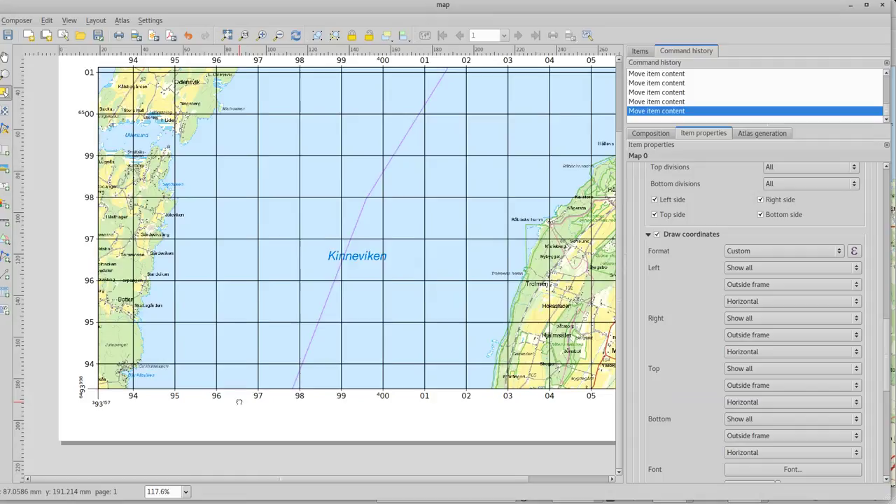
{"action": "scroll", "coordinate": [235, 413], "scroll_direction": "up", "scroll_amount": 2}
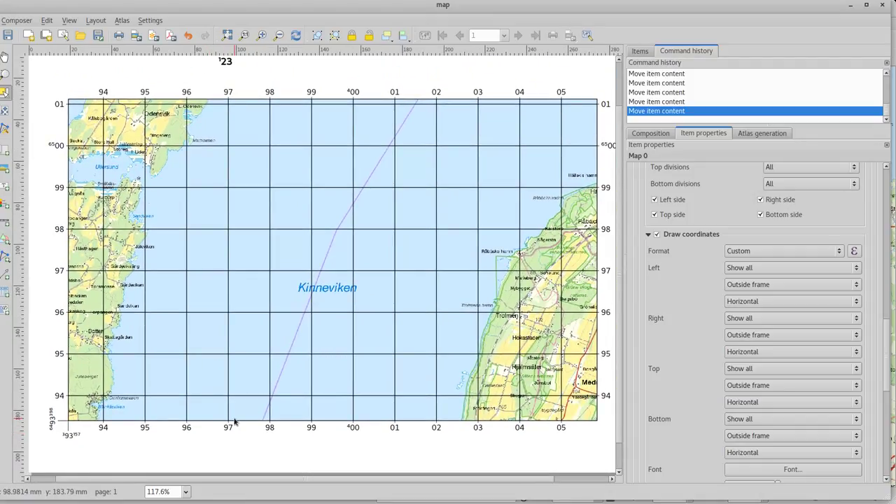
{"action": "mouse_move", "coordinate": [218, 440]}
{"action": "left_mouse_down"}
{"action": "mouse_move", "coordinate": [200, 477]}
{"action": "mouse_move", "coordinate": [205, 452]}
{"action": "left_mouse_up"}
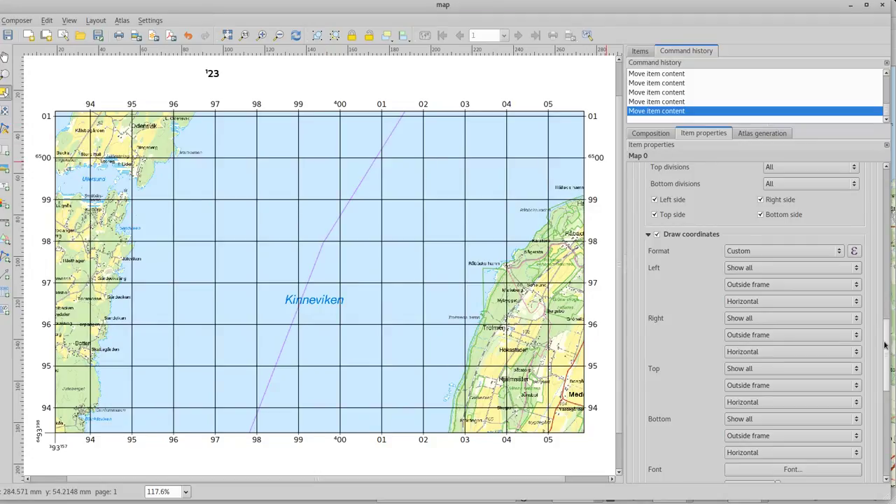
{"action": "mouse_move", "coordinate": [886, 346]}
{"action": "left_mouse_down"}
{"action": "mouse_move", "coordinate": [878, 212]}
{"action": "mouse_move", "coordinate": [879, 250]}
{"action": "left_mouse_up"}
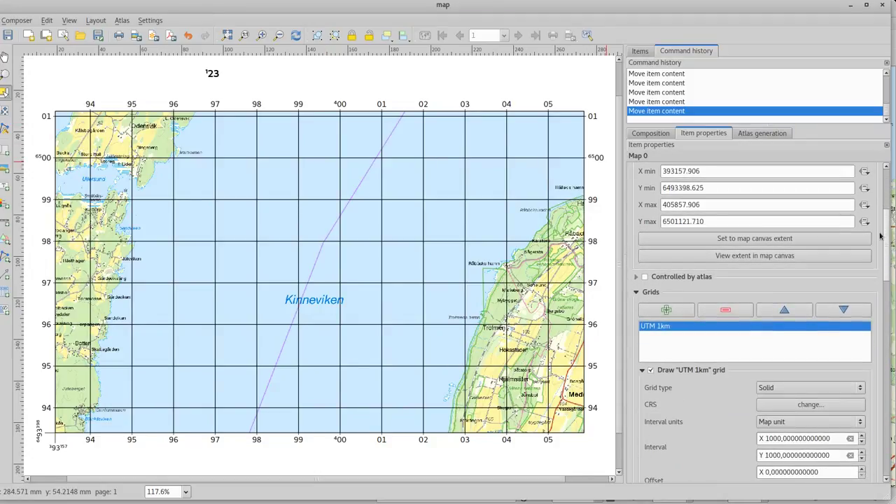
Add a second map grid named MGRS with X and Y intervals of 100000.
{"action": "left_click", "coordinate": [667, 311]}
{"action": "double_click", "coordinate": [645, 327]}
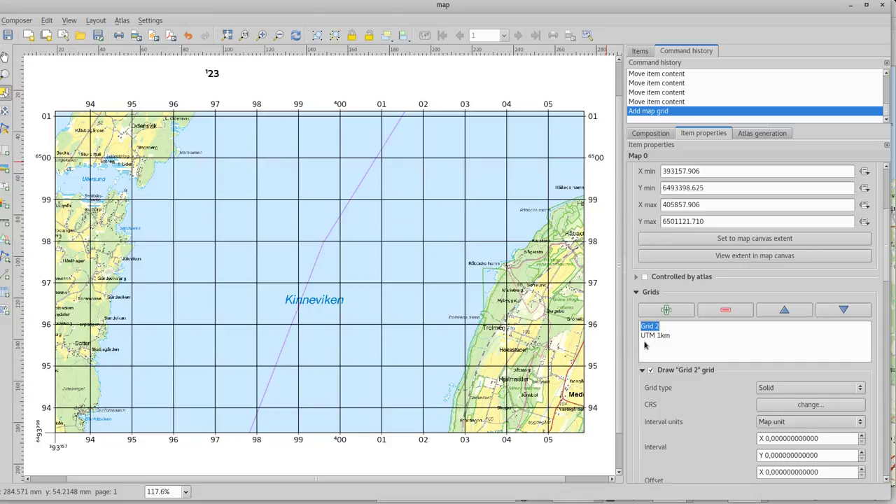
{"action": "type", "text": "MGRS"}
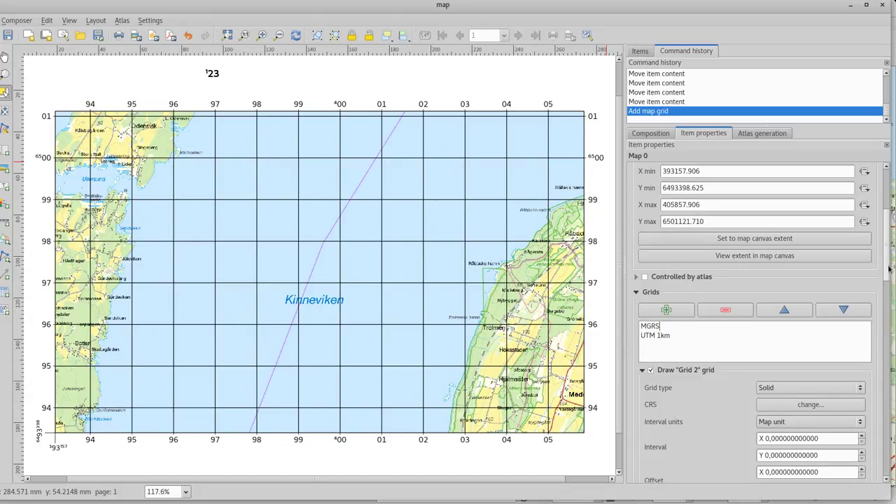
{"action": "left_click", "coordinate": [889, 287]}
{"action": "scroll", "coordinate": [854, 300], "scroll_direction": "down", "scroll_amount": 3}
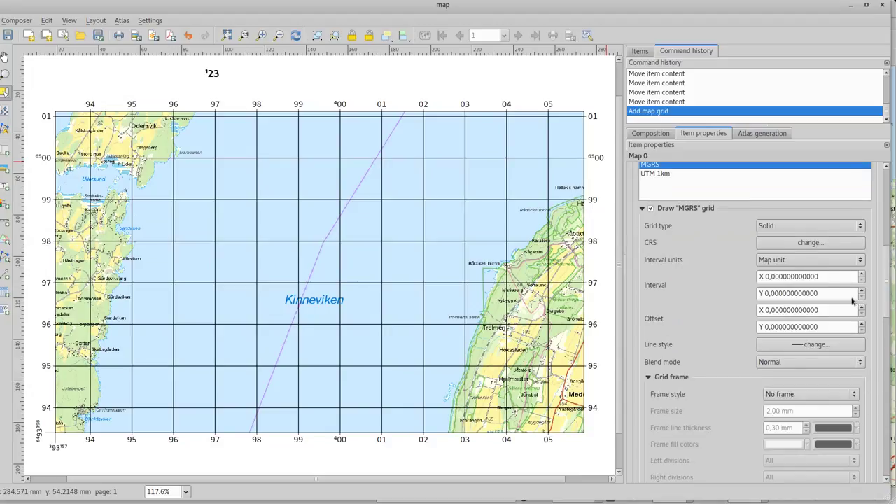
{"action": "left_click", "coordinate": [768, 277]}
{"action": "type", "text": "1000"}
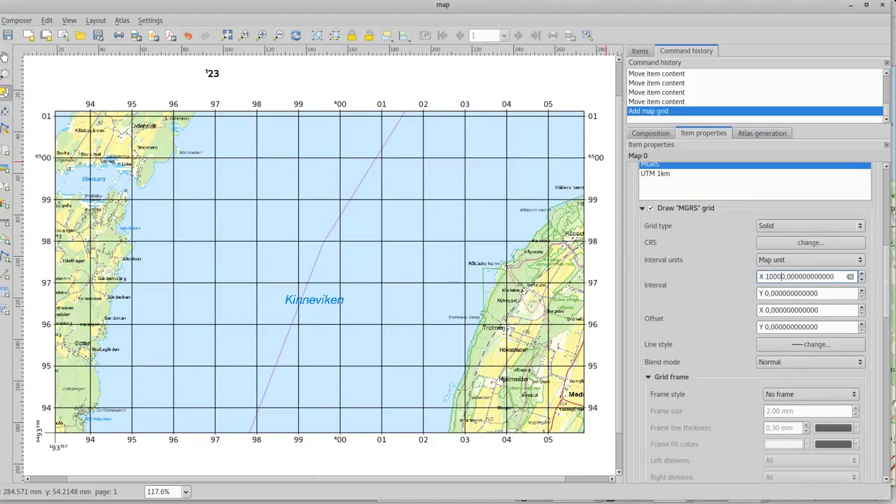
{"action": "key", "text": "Tab"}
{"action": "type", "text": "10"}
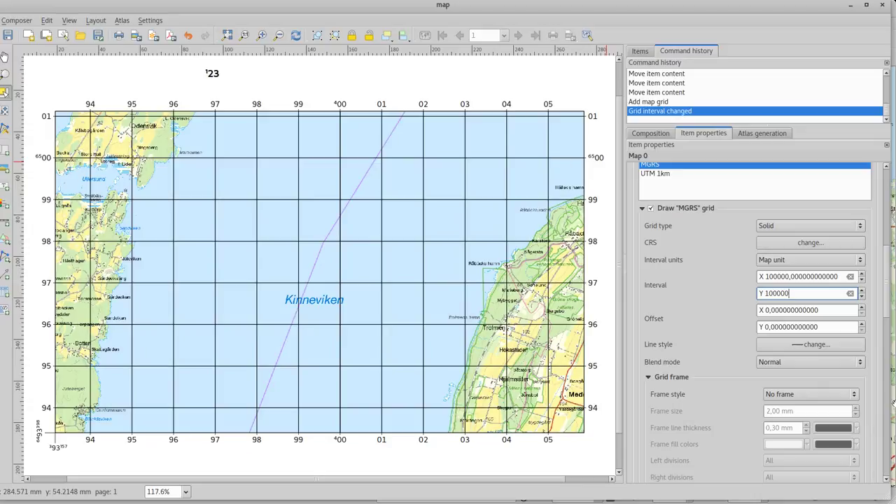
Set the MGRS grid line width to 0.9 mm.
{"action": "left_click", "coordinate": [811, 345]}
{"action": "scroll", "coordinate": [461, 359], "scroll_direction": "up", "scroll_amount": 3}
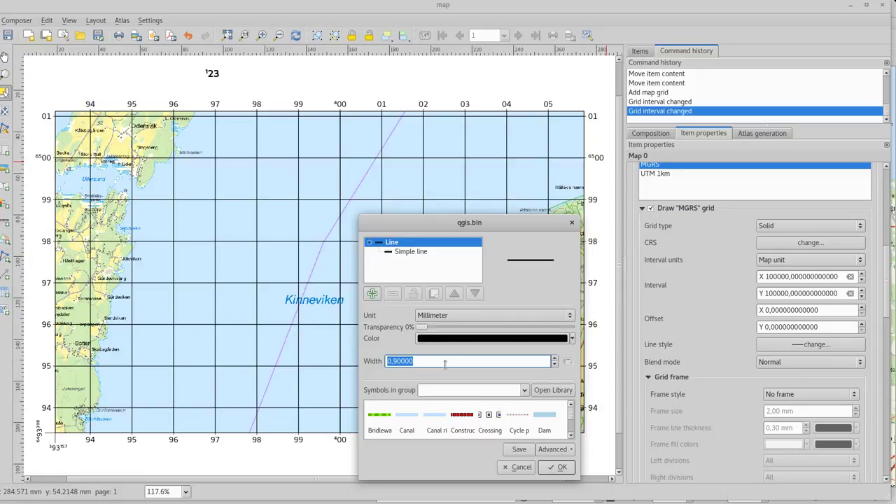
{"action": "left_click", "coordinate": [558, 467]}
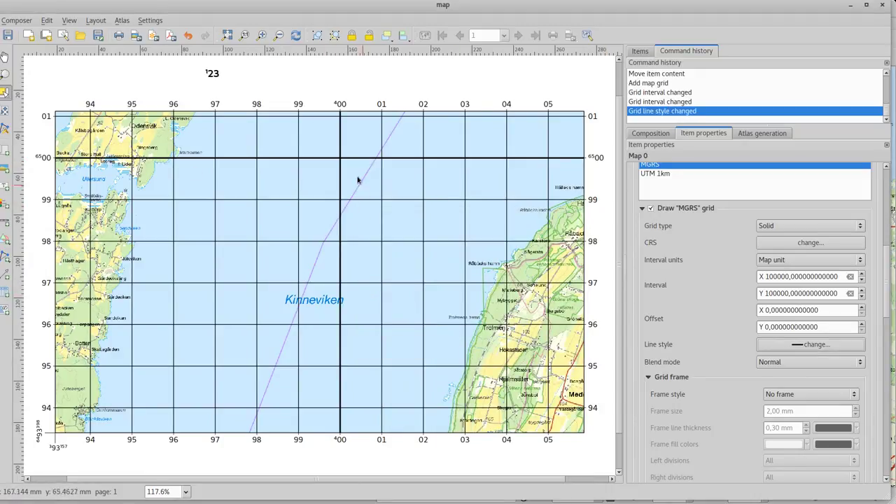
Pan the map content so the 96–07 eastings are shown.
{"action": "left_click", "coordinate": [6, 111]}
{"action": "left_click_drag", "start_coordinate": [276, 236], "coordinate": [278, 309]}
{"action": "left_click_drag", "start_coordinate": [346, 301], "coordinate": [323, 303]}
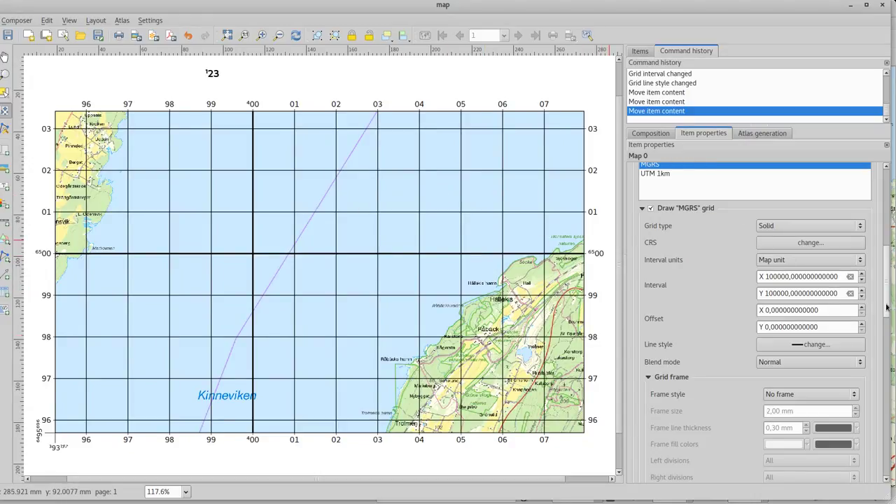
Replace the zone label's expression text with AB.
{"action": "scroll", "coordinate": [887, 299], "scroll_direction": "up", "scroll_amount": 1}
{"action": "scroll", "coordinate": [887, 299], "scroll_direction": "up", "scroll_amount": 1}
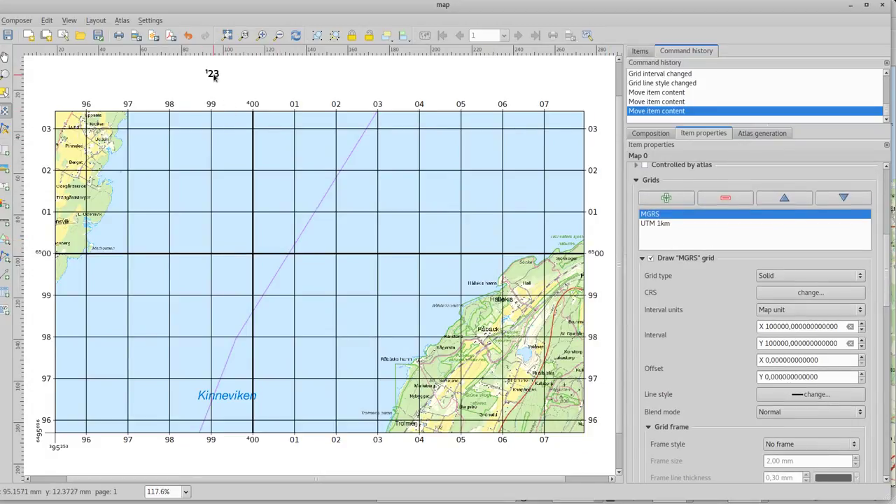
{"action": "left_click", "coordinate": [4, 92]}
{"action": "left_click", "coordinate": [214, 75]}
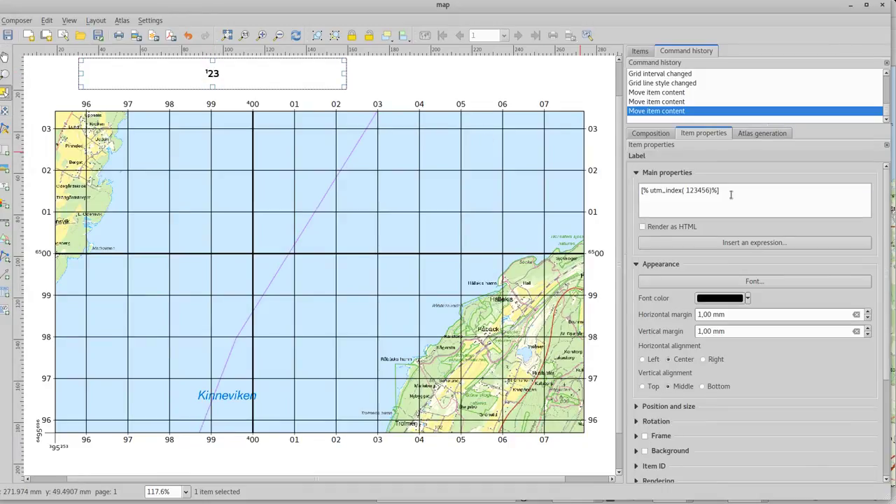
{"action": "left_click_drag", "start_coordinate": [732, 195], "coordinate": [643, 177]}
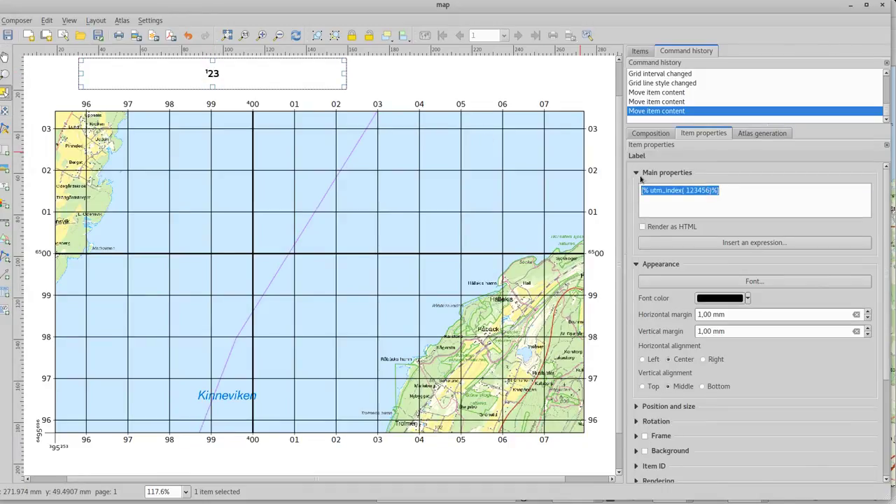
{"action": "type", "text": "AB"}
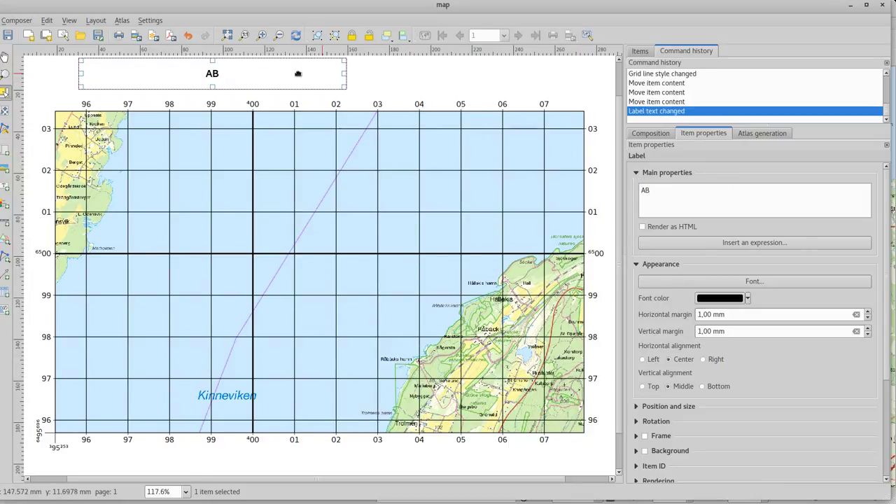
Change the label to BB and position it just above the map's top edge by the 00 line.
{"action": "left_click_drag", "start_coordinate": [225, 74], "coordinate": [238, 102]}
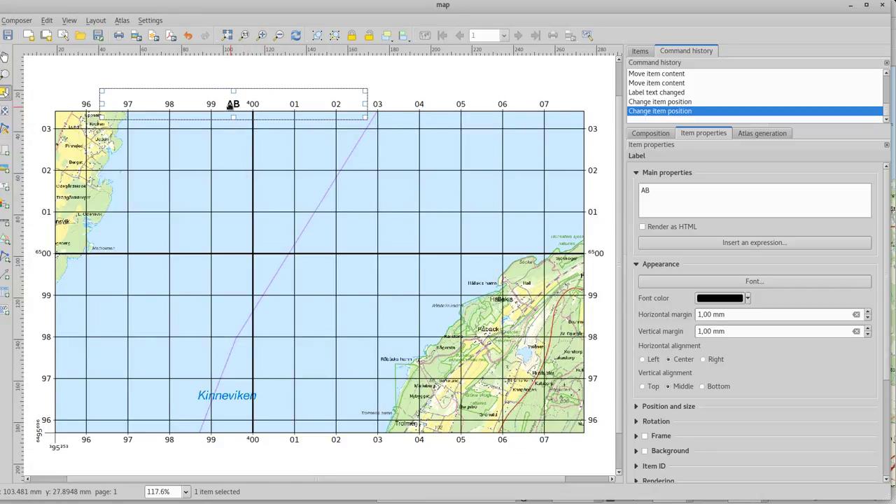
{"action": "left_click_drag", "start_coordinate": [230, 105], "coordinate": [269, 102]}
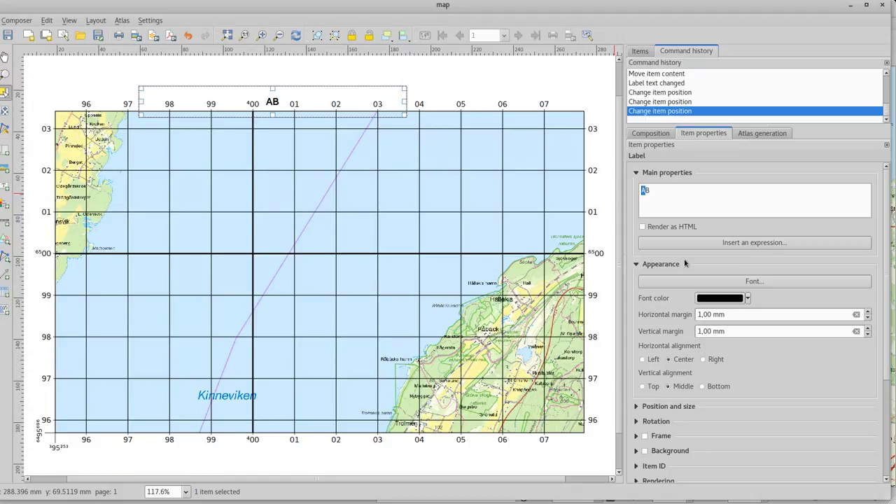
{"action": "type", "text": "B"}
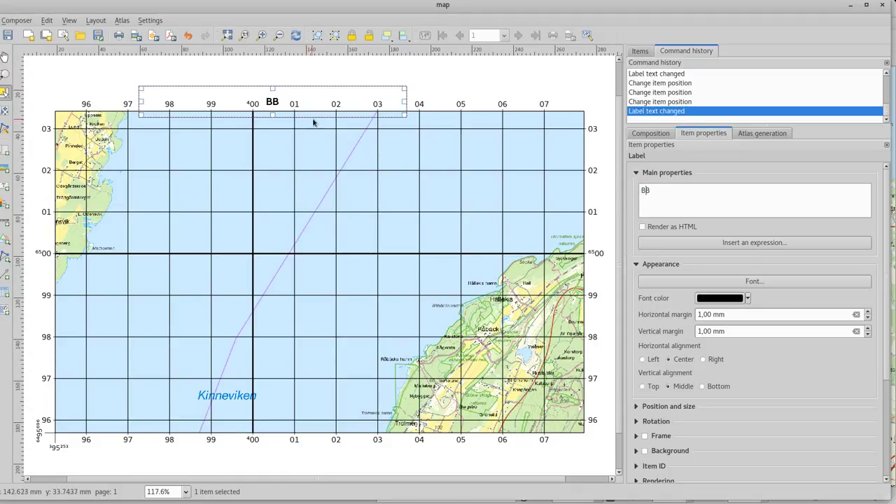
{"action": "left_click_drag", "start_coordinate": [270, 100], "coordinate": [272, 103]}
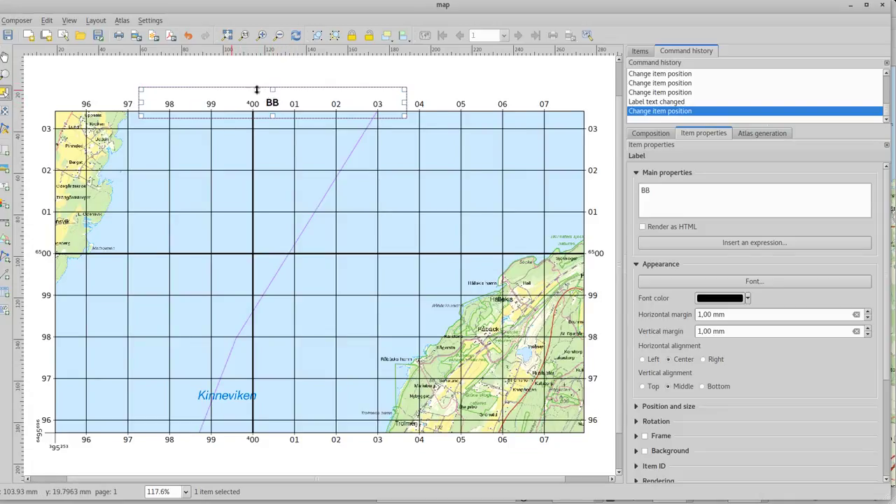
{"action": "left_click_drag", "start_coordinate": [274, 103], "coordinate": [271, 102]}
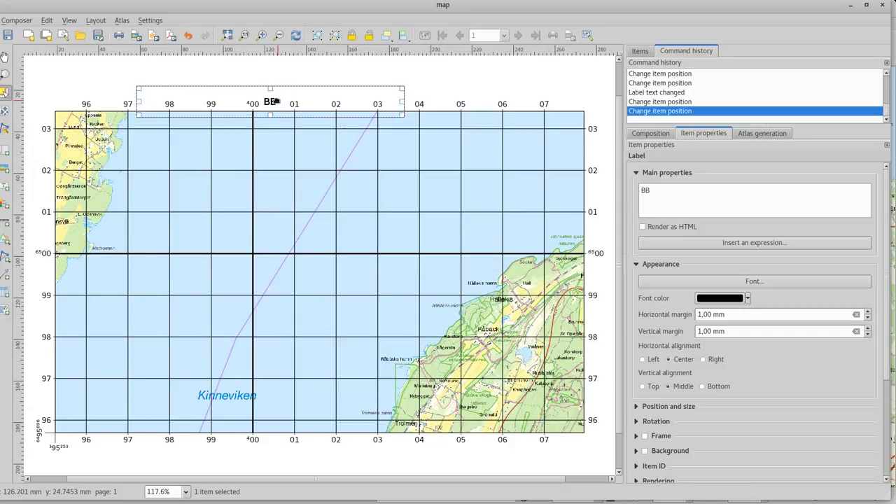
{"action": "left_click_drag", "start_coordinate": [275, 101], "coordinate": [273, 102]}
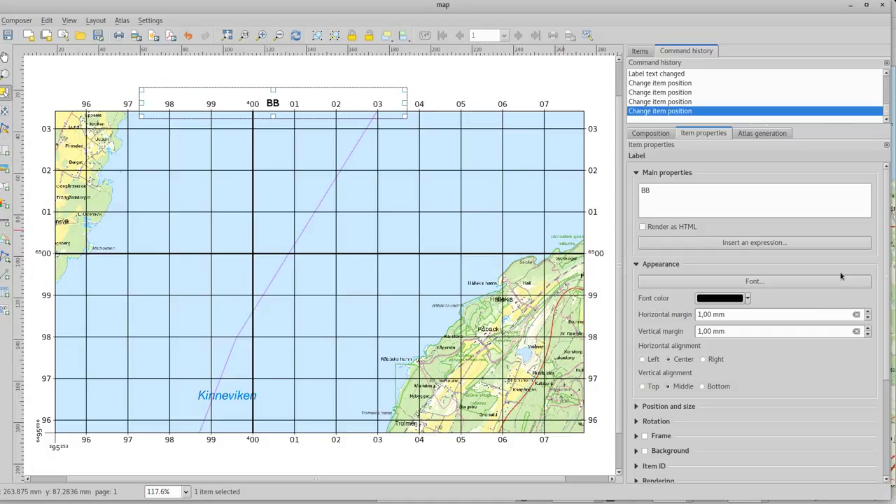
{"action": "left_click", "coordinate": [527, 211]}
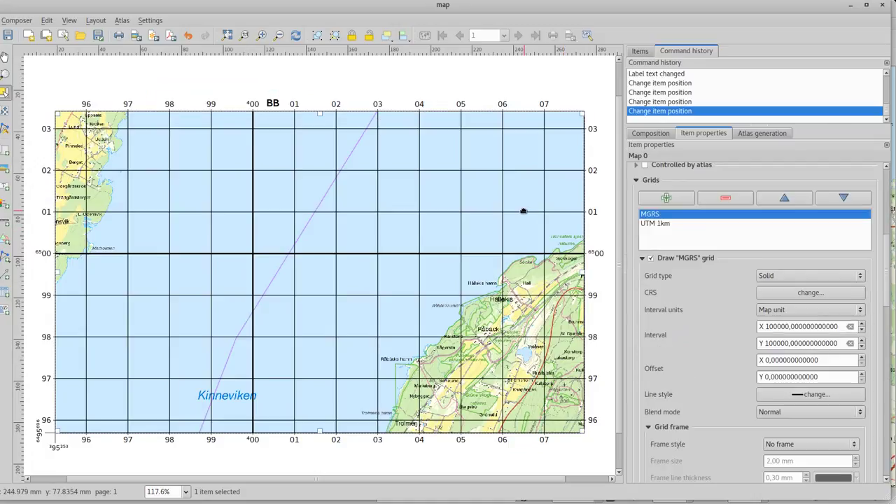
Add a third map grid and name it MGRS UL.
{"action": "left_click", "coordinate": [675, 203]}
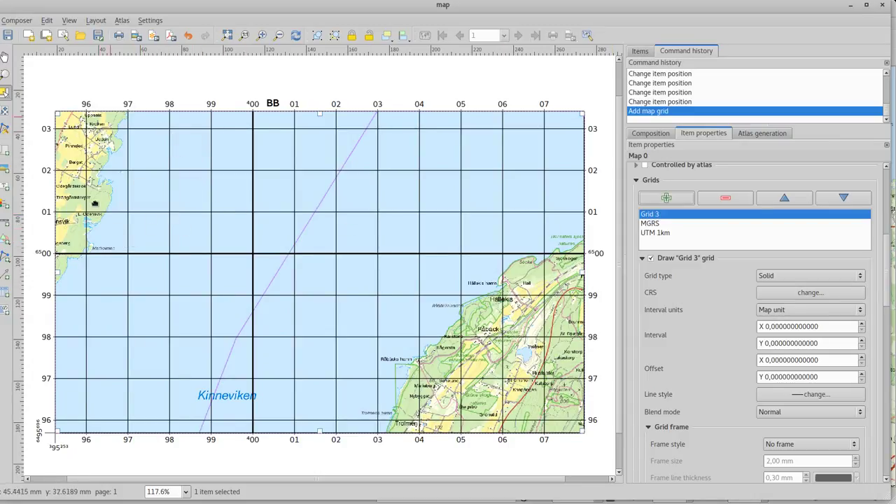
{"action": "double_click", "coordinate": [655, 215]}
{"action": "type", "text": "MGRS UL"}
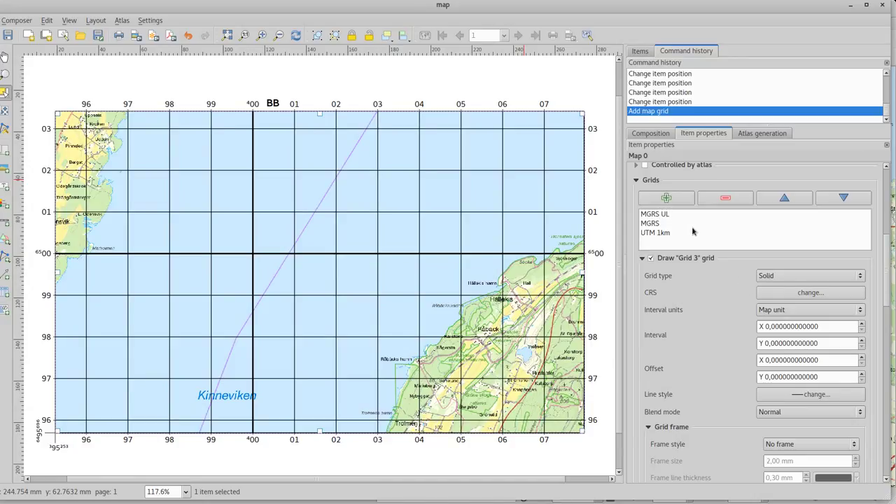
{"action": "left_click", "coordinate": [768, 327]}
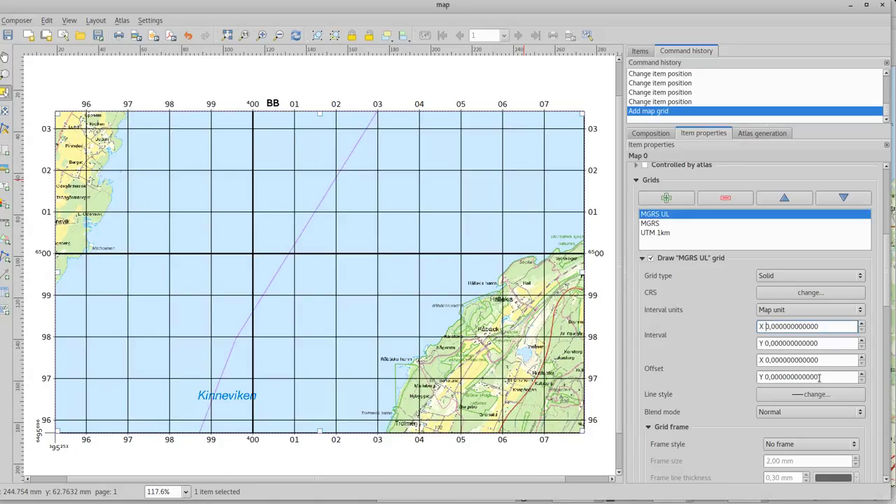
Set the MGRS UL grid intervals to 100000 with offsets X 99500 and Y 500.
{"action": "type", "text": "10000"}
{"action": "key", "text": "Tab"}
{"action": "type", "text": "100"}
{"action": "key", "text": "Tab"}
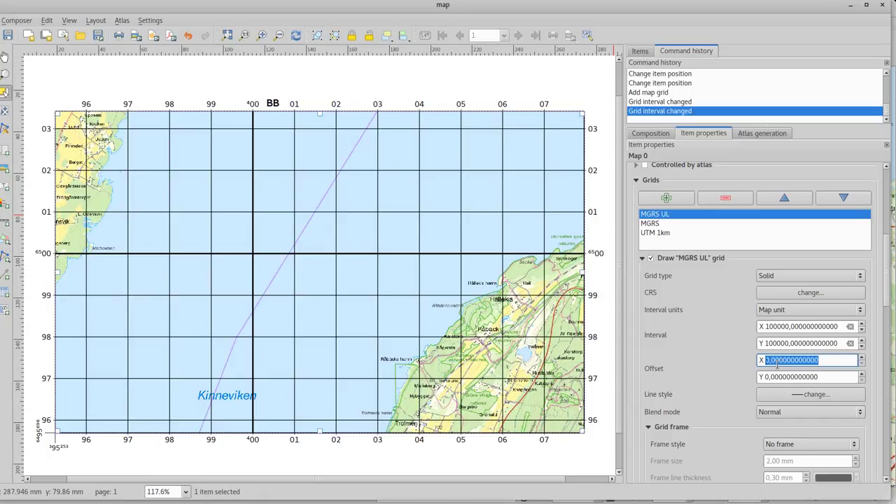
{"action": "type", "text": "99500"}
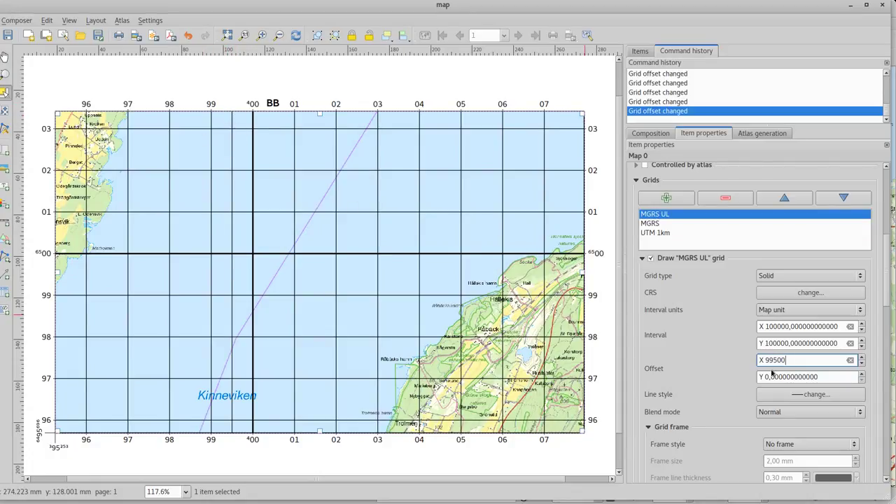
{"action": "key", "text": "Tab"}
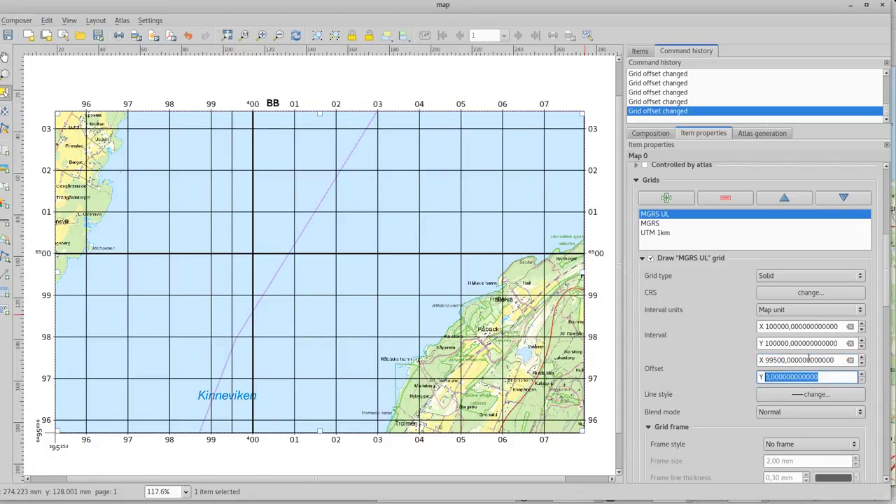
{"action": "type", "text": "500"}
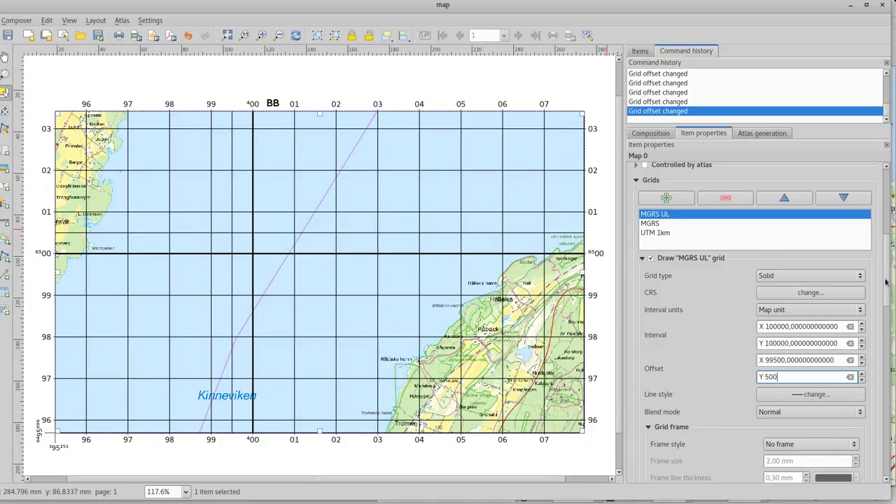
Turn on coordinate labels for MGRS UL with a Custom format expression AB.
{"action": "scroll", "coordinate": [887, 287], "scroll_direction": "down", "scroll_amount": 6}
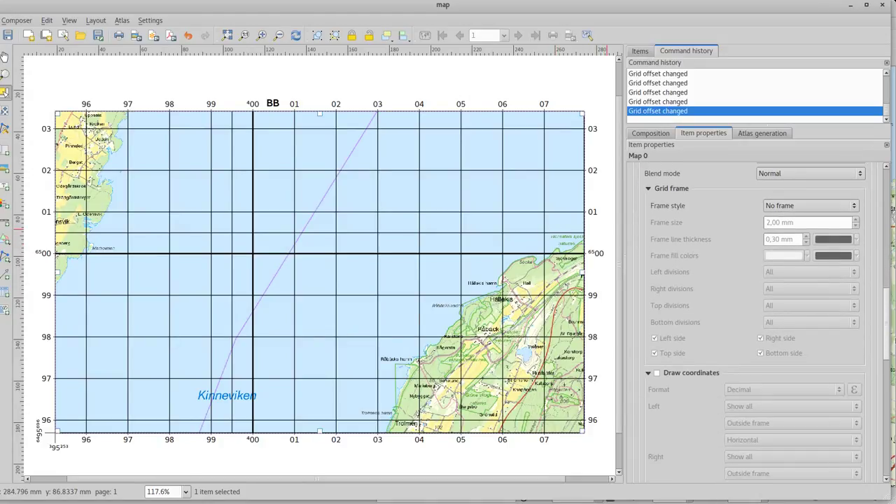
{"action": "scroll", "coordinate": [683, 324], "scroll_direction": "down", "scroll_amount": 5}
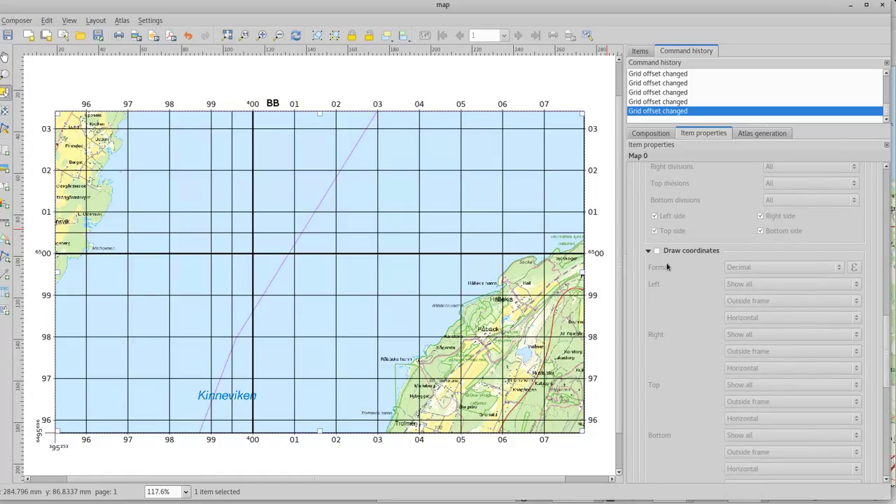
{"action": "left_click", "coordinate": [658, 251]}
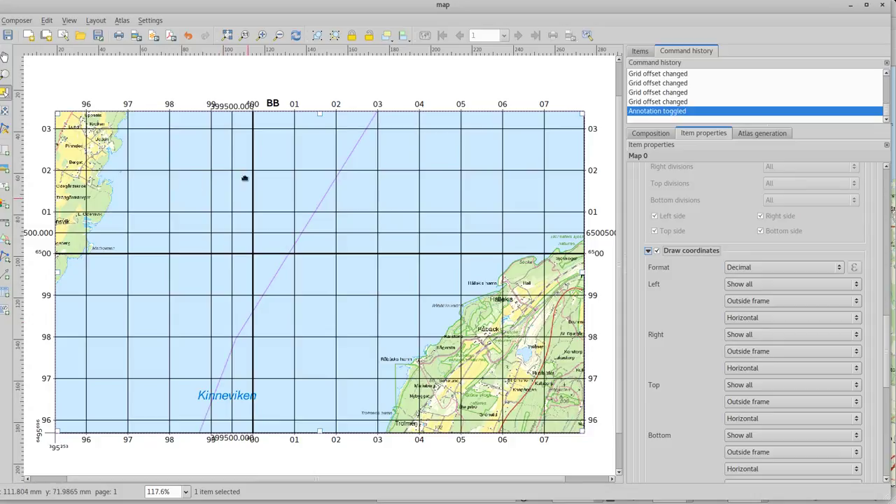
{"action": "left_click", "coordinate": [824, 270]}
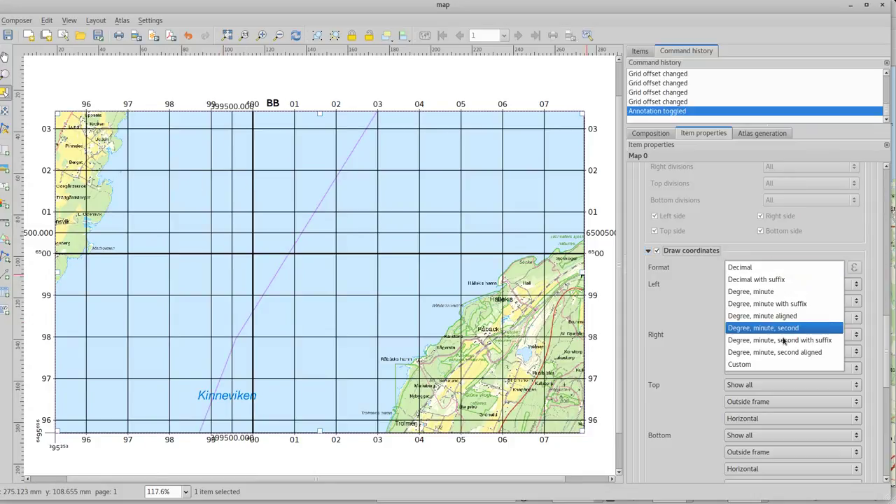
{"action": "left_click", "coordinate": [771, 370]}
{"action": "left_click", "coordinate": [855, 268]}
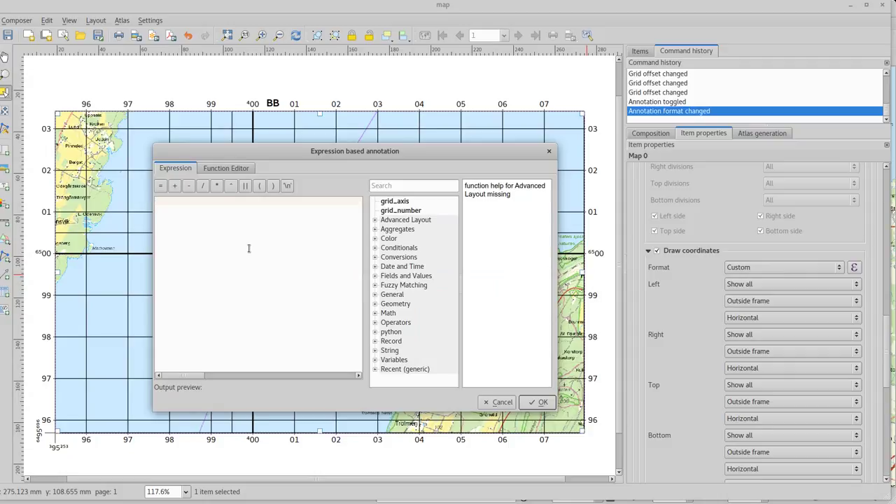
{"action": "type", "text": "AB"}
{"action": "left_click", "coordinate": [536, 403]}
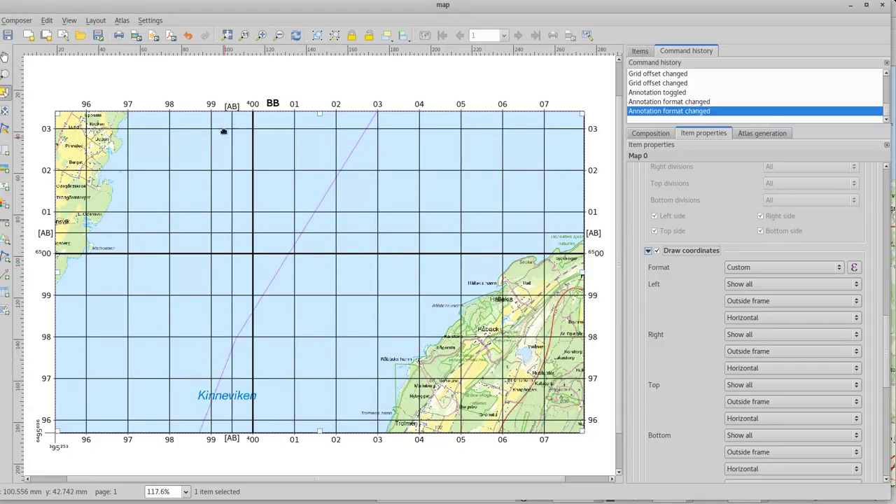
Correct the grid label expression to the quoted string 'AB'.
{"action": "left_click", "coordinate": [854, 268]}
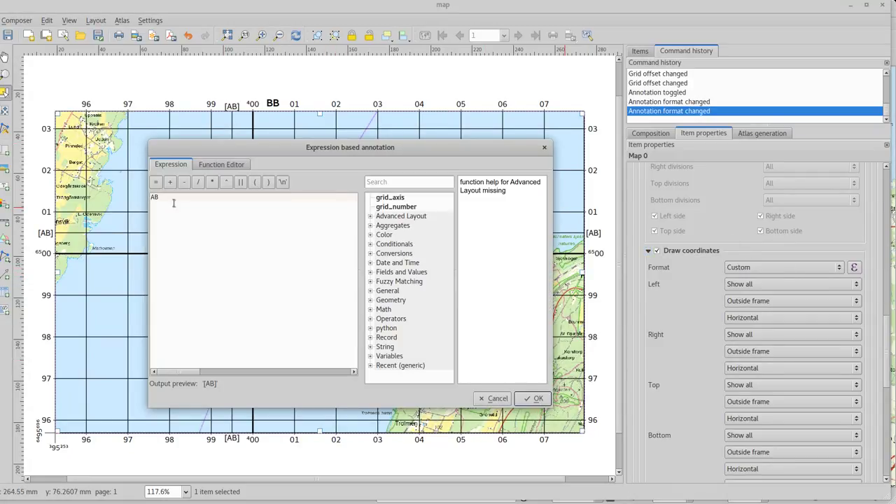
{"action": "left_click_drag", "start_coordinate": [174, 203], "coordinate": [100, 177]}
{"action": "type", "text": "'AB'"}
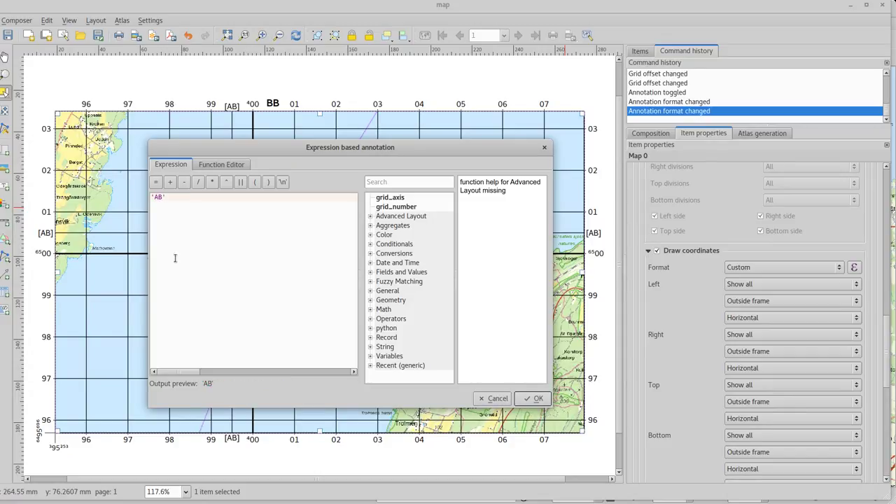
{"action": "left_click", "coordinate": [534, 399]}
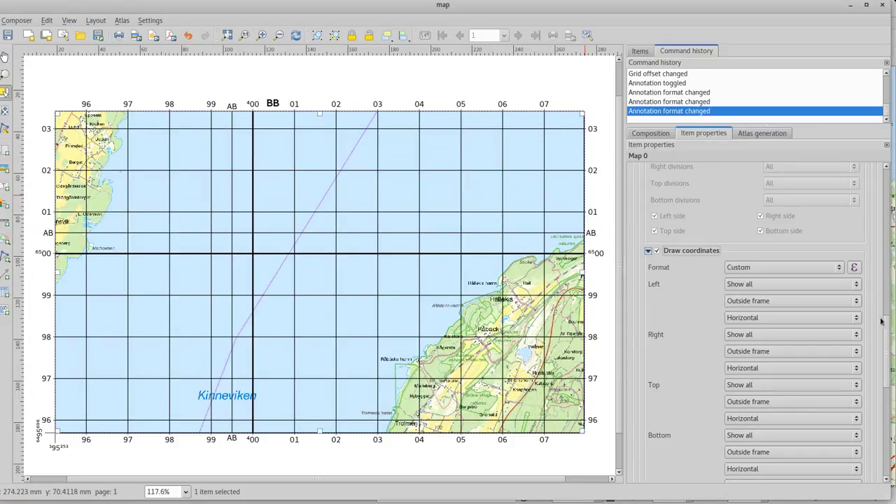
{"action": "scroll", "coordinate": [893, 358], "scroll_direction": "down", "scroll_amount": 3}
Make the grid coordinate labels bold 14 pt.
{"action": "scroll", "coordinate": [892, 358], "scroll_direction": "down", "scroll_amount": 1}
{"action": "left_click", "coordinate": [793, 324]}
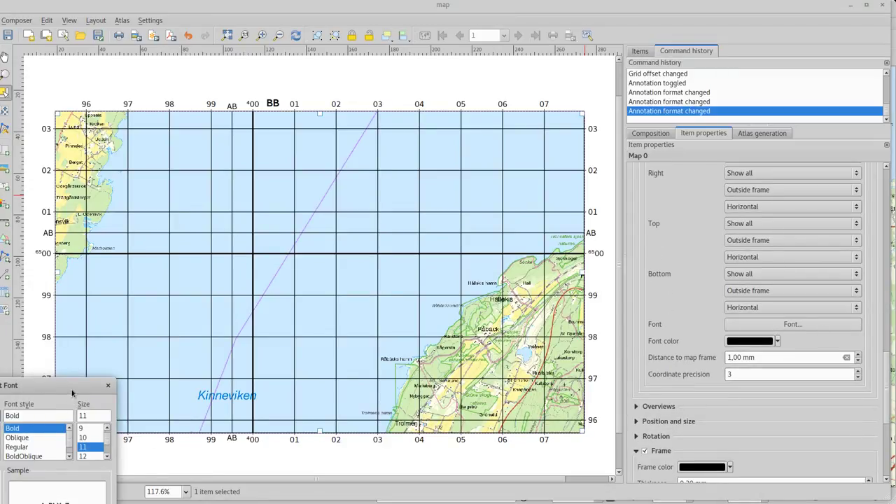
{"action": "scroll", "coordinate": [230, 324], "scroll_direction": "down", "scroll_amount": 1}
{"action": "left_click", "coordinate": [229, 323]}
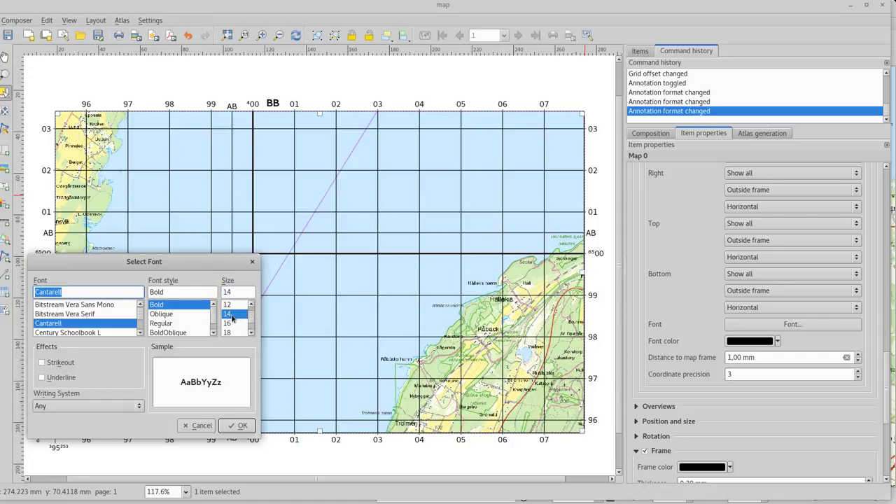
{"action": "left_click", "coordinate": [237, 425]}
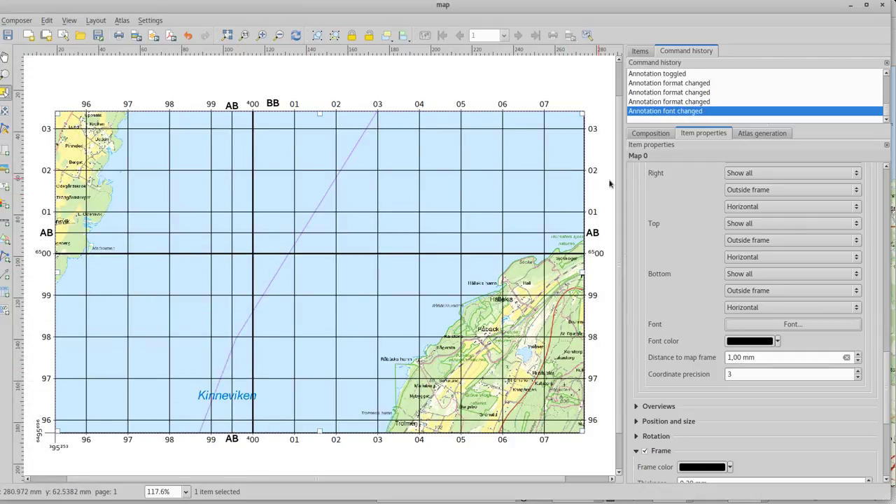
Move the BB label higher above the map and reselect the map.
{"action": "left_click", "coordinate": [276, 104]}
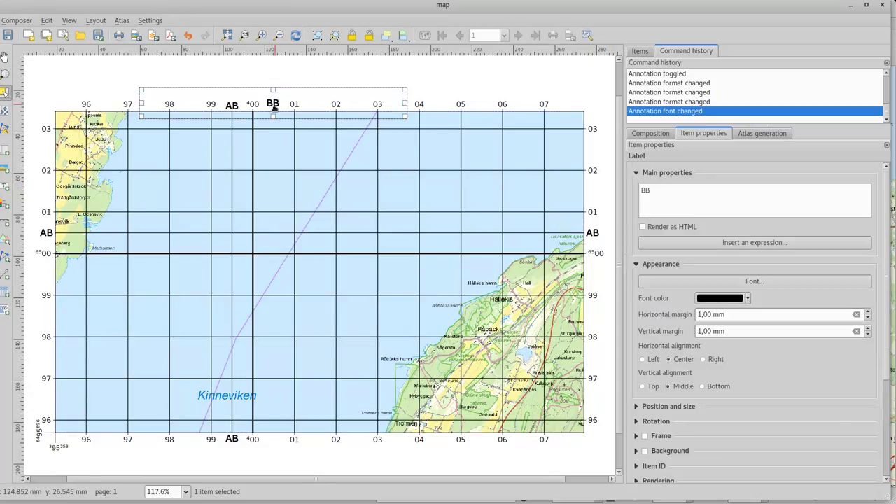
{"action": "left_click_drag", "start_coordinate": [276, 104], "coordinate": [223, 73]}
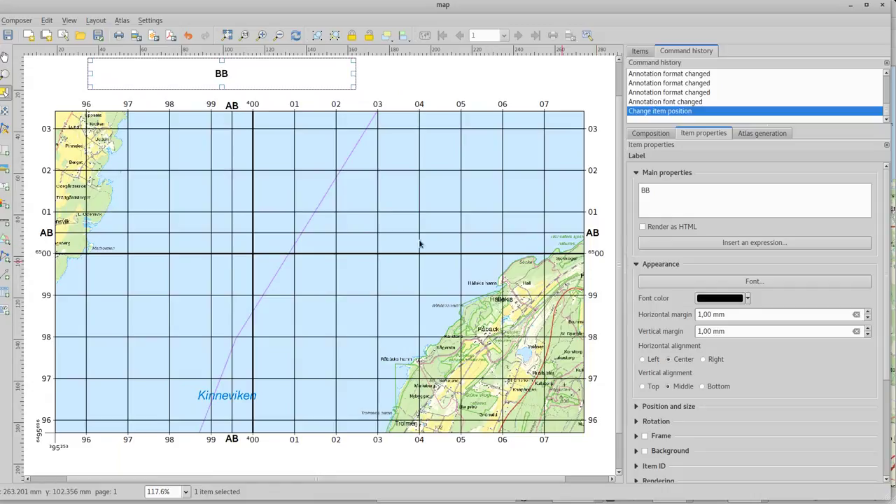
{"action": "left_click", "coordinate": [246, 194]}
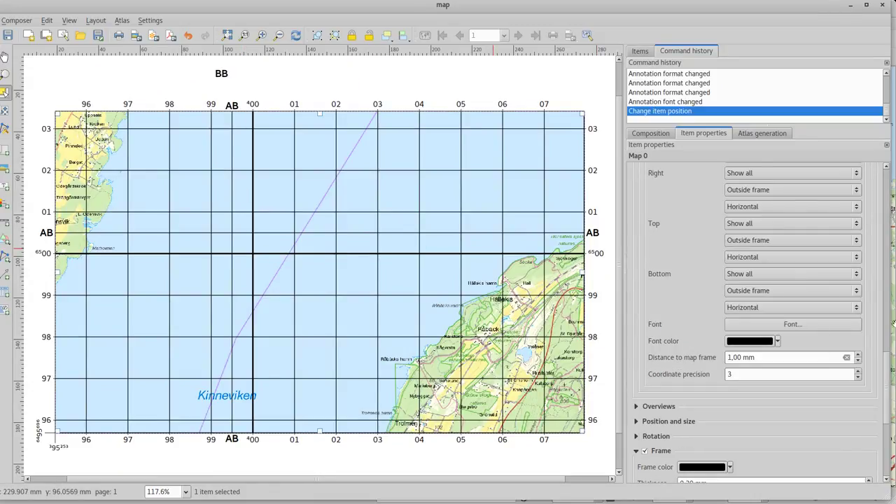
{"action": "scroll", "coordinate": [888, 372], "scroll_direction": "up", "scroll_amount": 5}
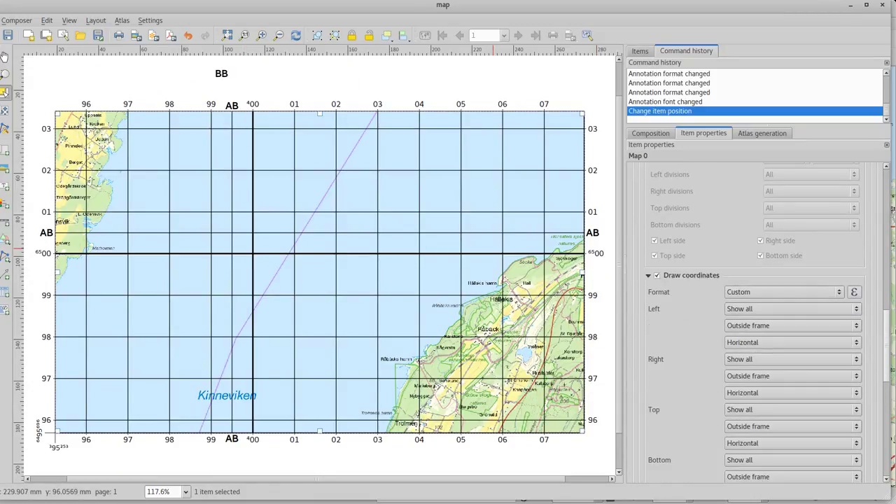
In the annotation expression editor, study the Advanced Layout mgrs_bigram help example and select the 'AB' expression.
{"action": "left_click", "coordinate": [854, 293]}
{"action": "left_click_drag", "start_coordinate": [372, 144], "coordinate": [480, 180]}
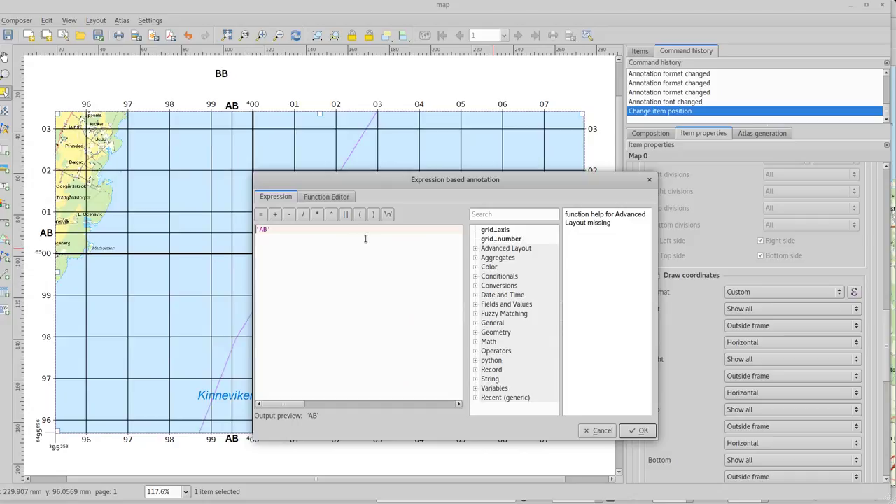
{"action": "left_click", "coordinate": [476, 249]}
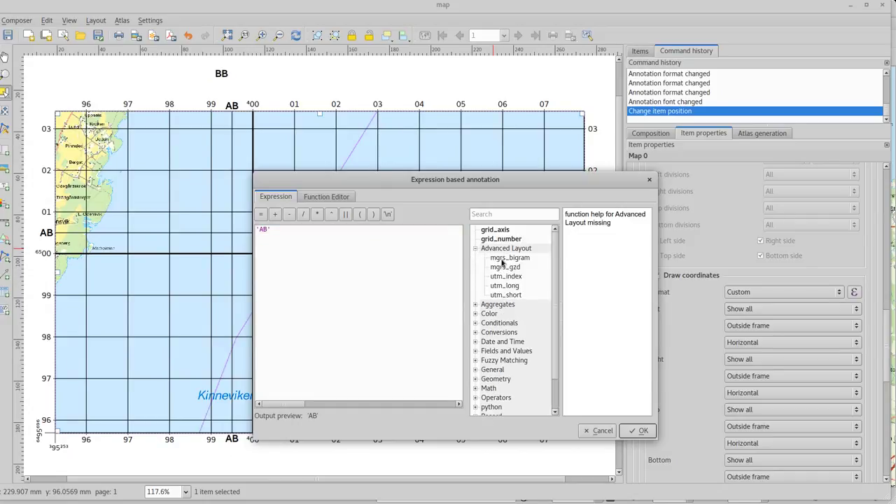
{"action": "left_click", "coordinate": [502, 261]}
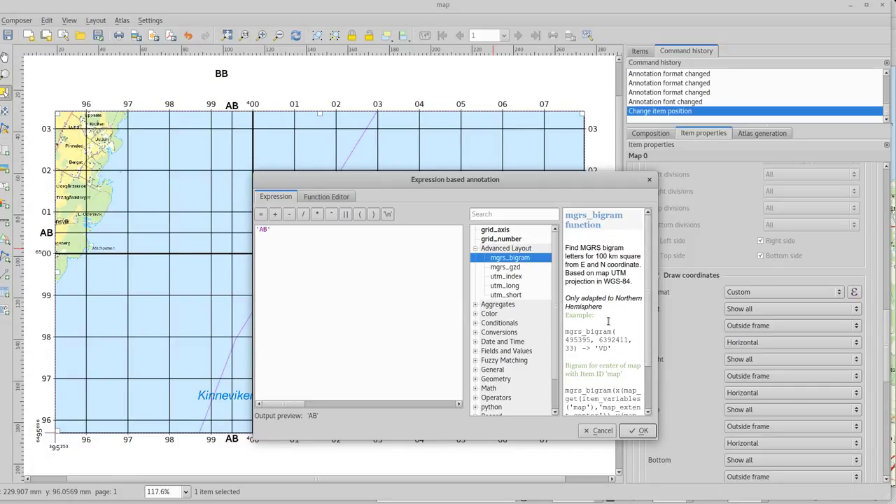
{"action": "left_click_drag", "start_coordinate": [566, 340], "coordinate": [627, 340]}
{"action": "left_click", "coordinate": [574, 348]}
{"action": "double_click", "coordinate": [602, 349]}
{"action": "triple_click", "coordinate": [272, 231]}
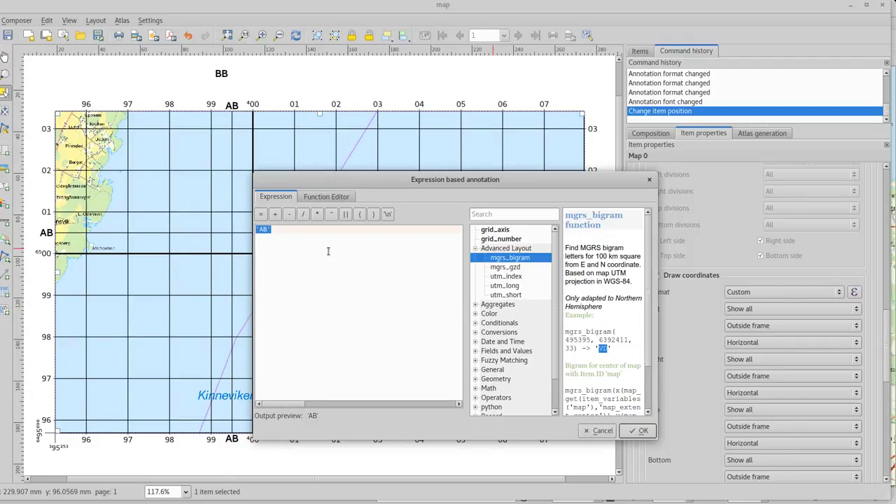
{"action": "double_click", "coordinate": [497, 261]}
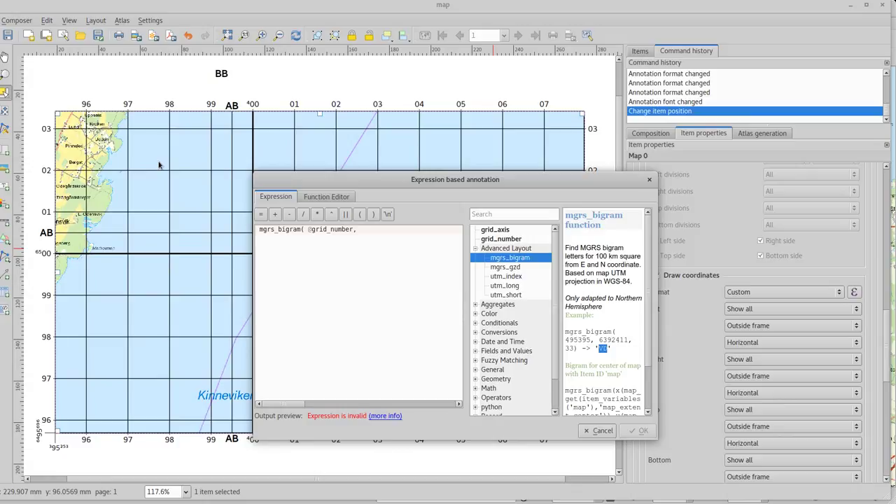
{"action": "type", "text": "map_y_max(/"}
{"action": "type", "text": "map', 0),"}
{"action": "type", "text": "33)"}
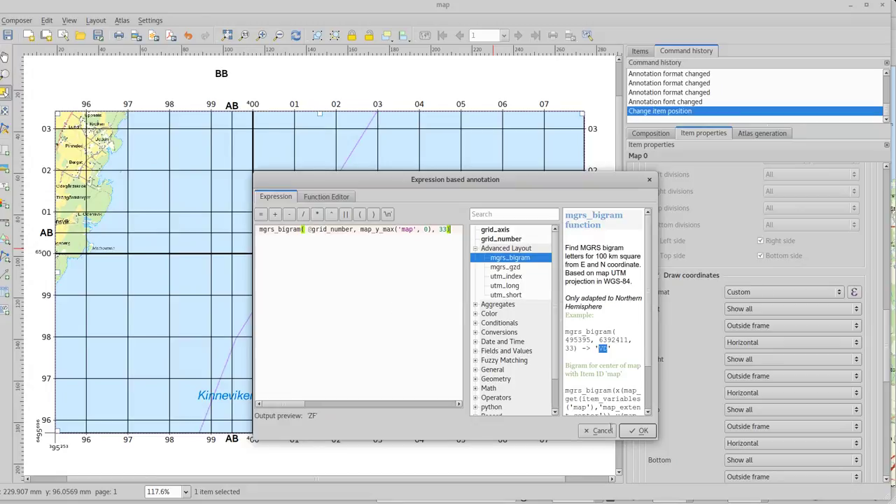
{"action": "left_click", "coordinate": [640, 430]}
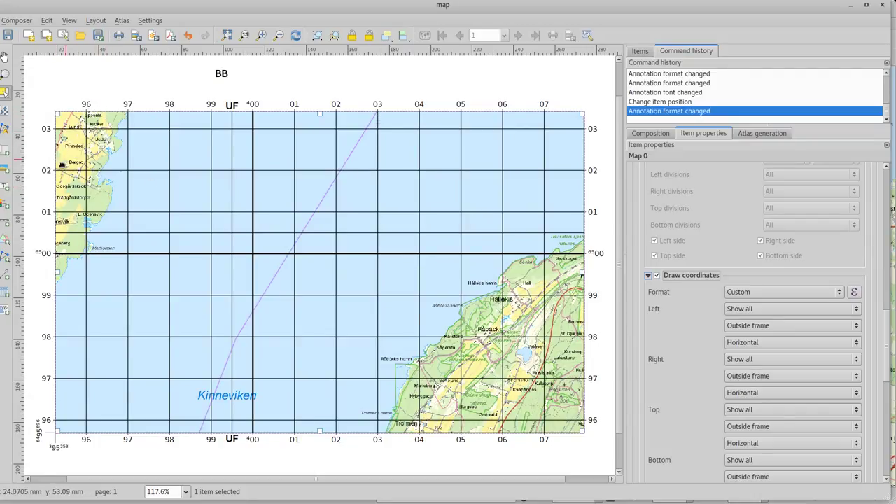
{"action": "left_click", "coordinate": [854, 292]}
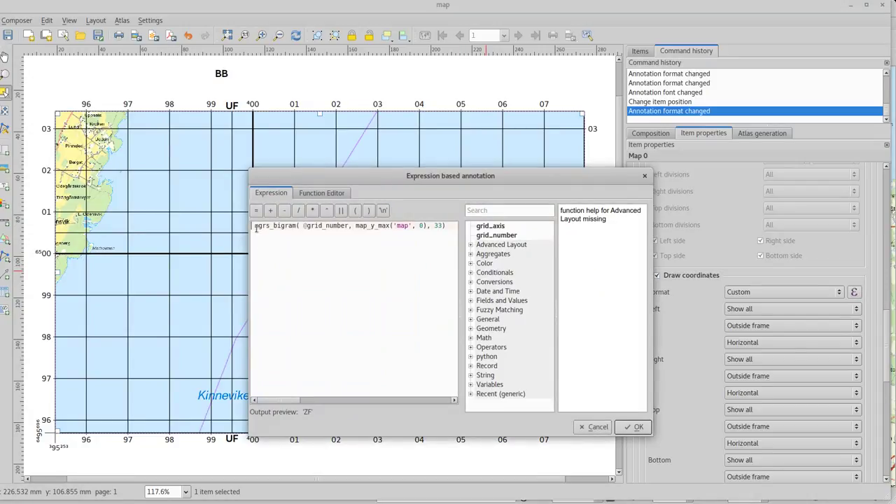
{"action": "key", "text": "Return"}
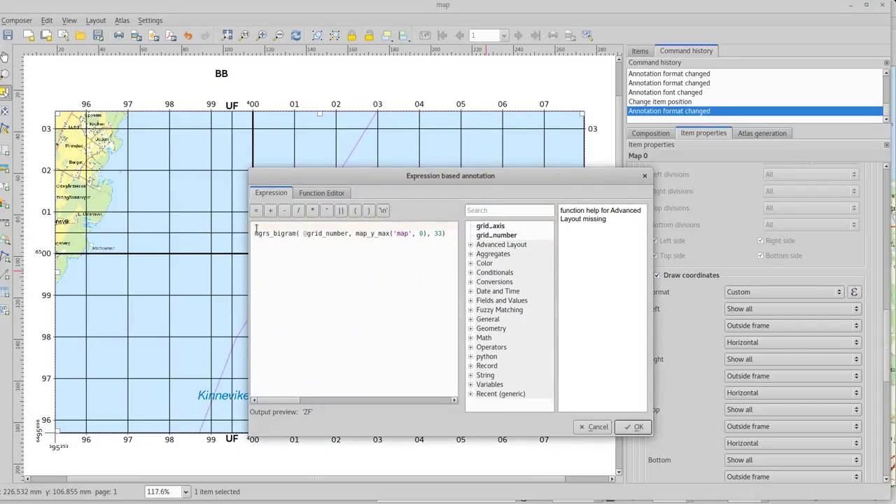
{"action": "type", "text": "if"}
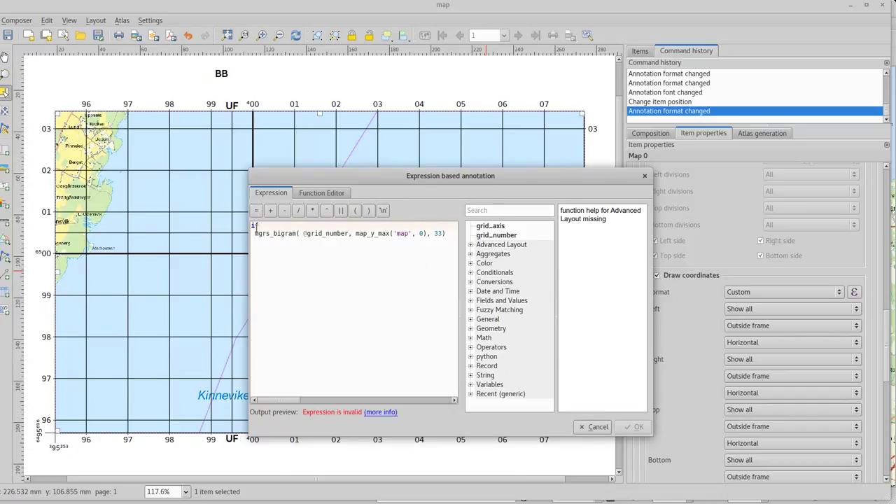
{"action": "type", "text": "(@grid_axis='x',"}
{"action": "left_click", "coordinate": [446, 233]}
{"action": "type", "text": ","}
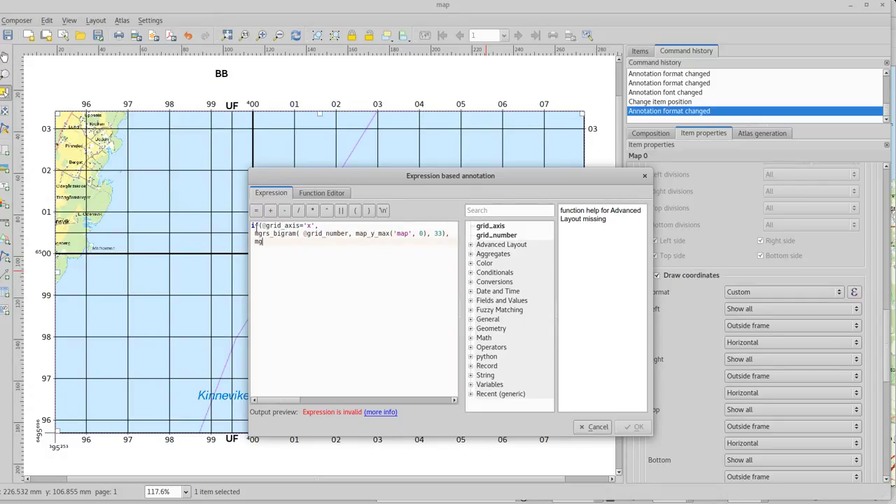
{"action": "type", "text": "mgrs_bigra"}
{"action": "type", "text": "m/"}
{"action": "type", "text": "map"}
{"action": "type", "text": "_x_min("}
{"action": "type", "text": "'map"}
{"action": "type", "text": "', 0), "}
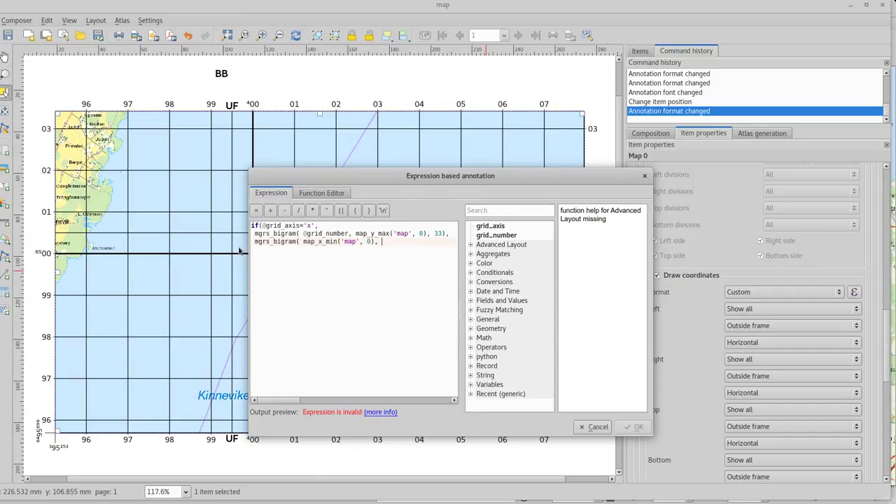
{"action": "type", "text": "@grid_number, 33)"}
{"action": "key", "text": "Return"}
{"action": "type", "text": ")"}
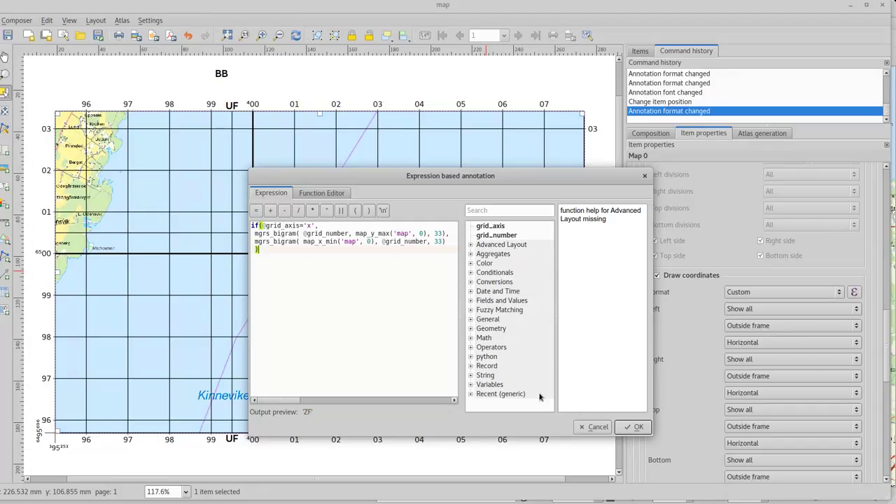
{"action": "left_click", "coordinate": [634, 427]}
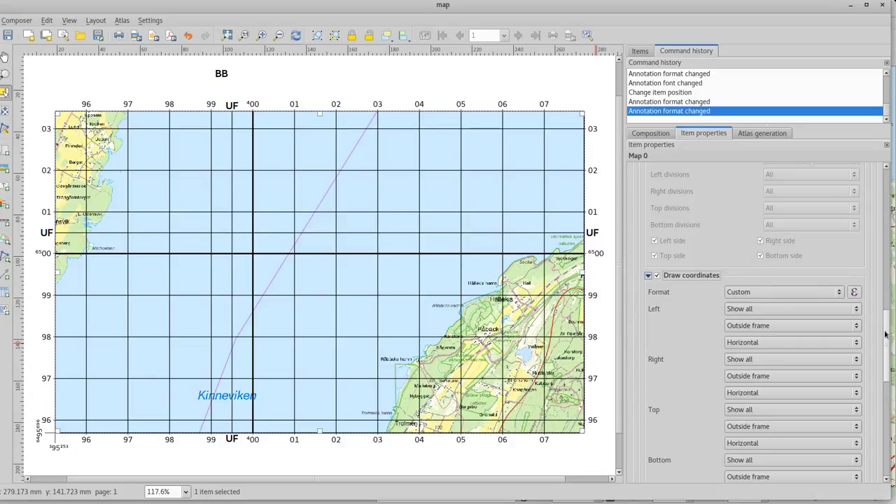
Disable the right and bottom annotations of the MGRS UL grid.
{"action": "scroll", "coordinate": [880, 350], "scroll_direction": "down", "scroll_amount": 4}
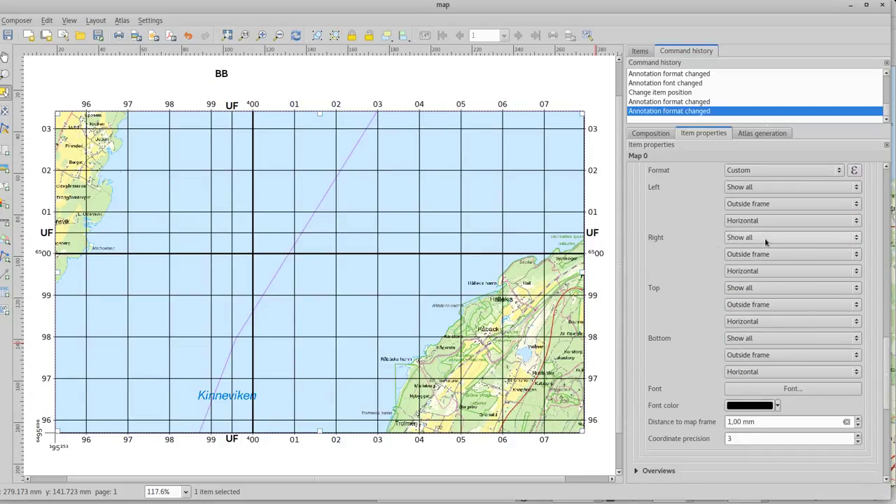
{"action": "left_click", "coordinate": [740, 240]}
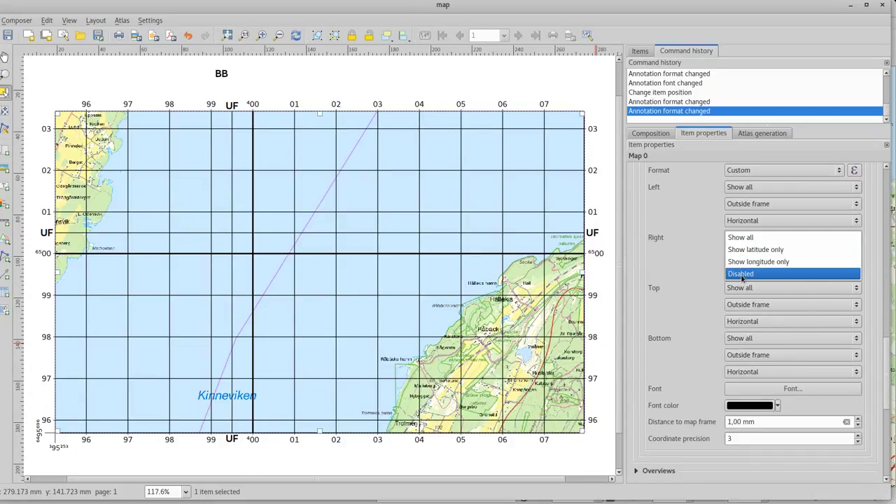
{"action": "left_click", "coordinate": [744, 276]}
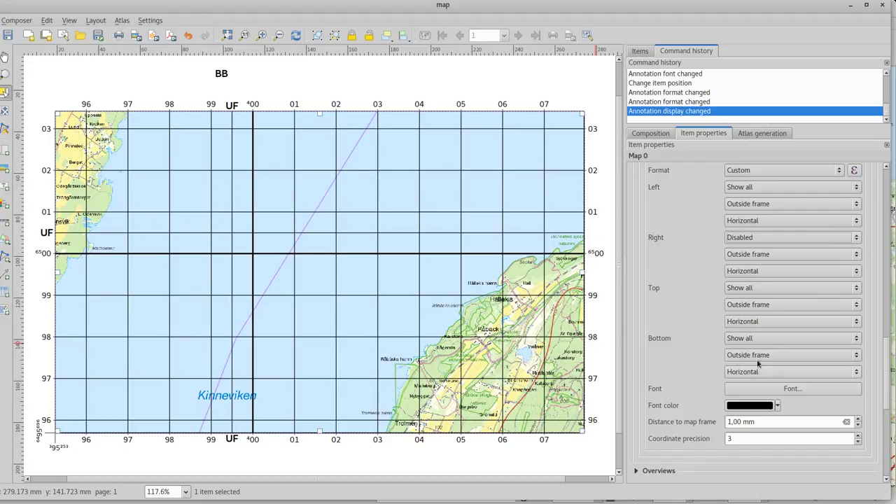
{"action": "left_click", "coordinate": [760, 341]}
{"action": "left_click", "coordinate": [756, 374]}
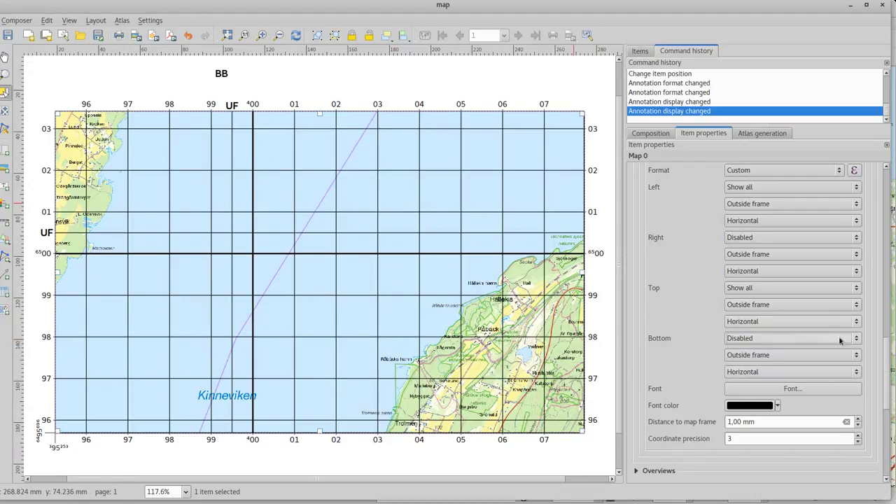
Set the MGRS UL grid type to Frame and annotations only.
{"action": "mouse_move", "coordinate": [888, 361]}
{"action": "left_mouse_down"}
{"action": "mouse_move", "coordinate": [884, 280]}
{"action": "mouse_move", "coordinate": [840, 252]}
{"action": "left_mouse_up"}
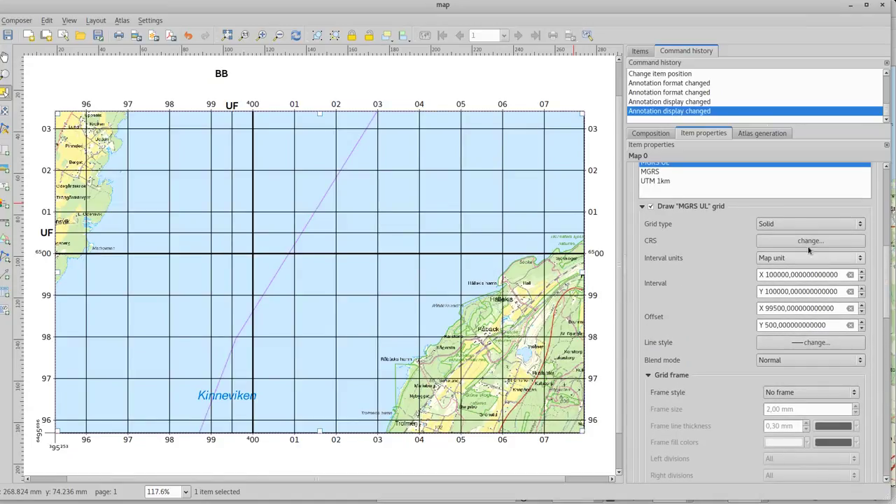
{"action": "left_click", "coordinate": [797, 224]}
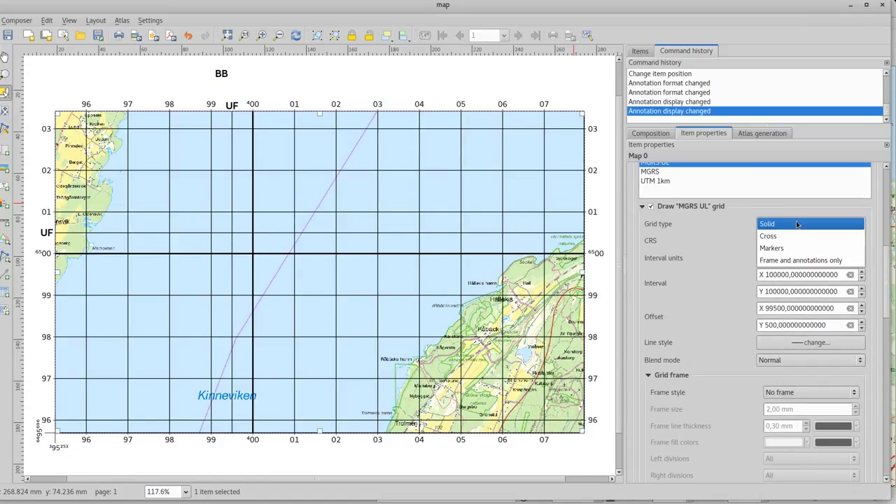
{"action": "left_click", "coordinate": [769, 263]}
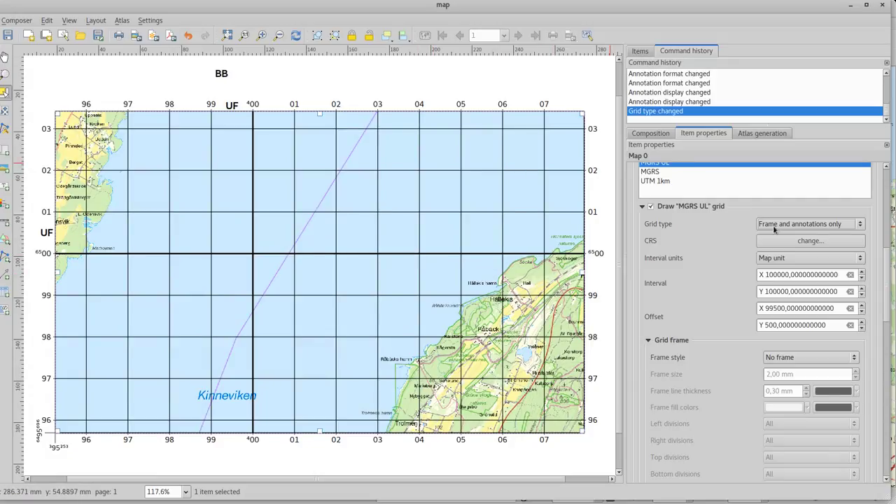
{"action": "scroll", "coordinate": [888, 271], "scroll_direction": "up", "scroll_amount": 1}
{"action": "scroll", "coordinate": [888, 272], "scroll_direction": "up", "scroll_amount": 1}
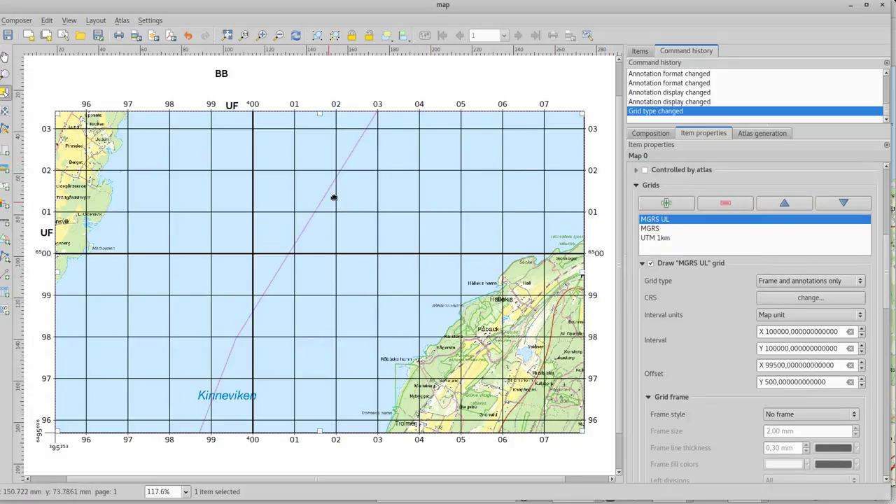
Add a new grid named 'MGRS UR' drawn as Frame and annotations only.
{"action": "left_click", "coordinate": [664, 205]}
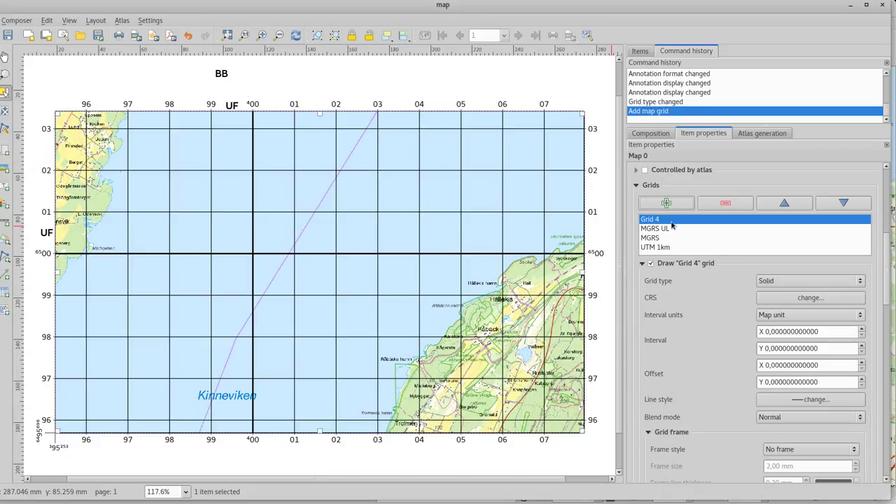
{"action": "double_click", "coordinate": [672, 221]}
{"action": "type", "text": "MGRS"}
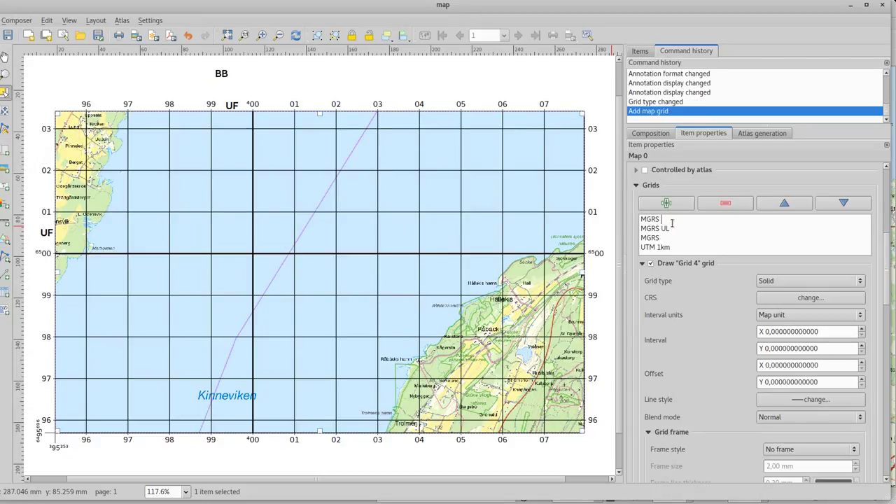
{"action": "type", "text": " UR"}
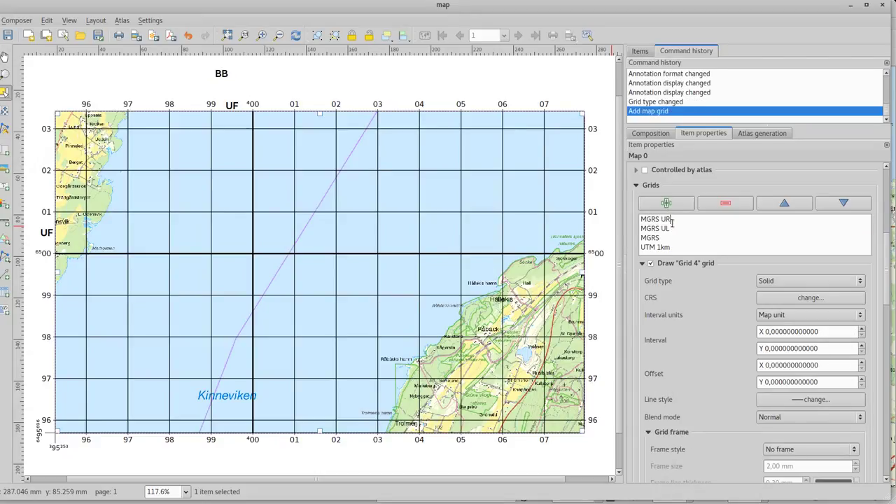
{"action": "left_click", "coordinate": [825, 280]}
{"action": "left_click", "coordinate": [814, 318]}
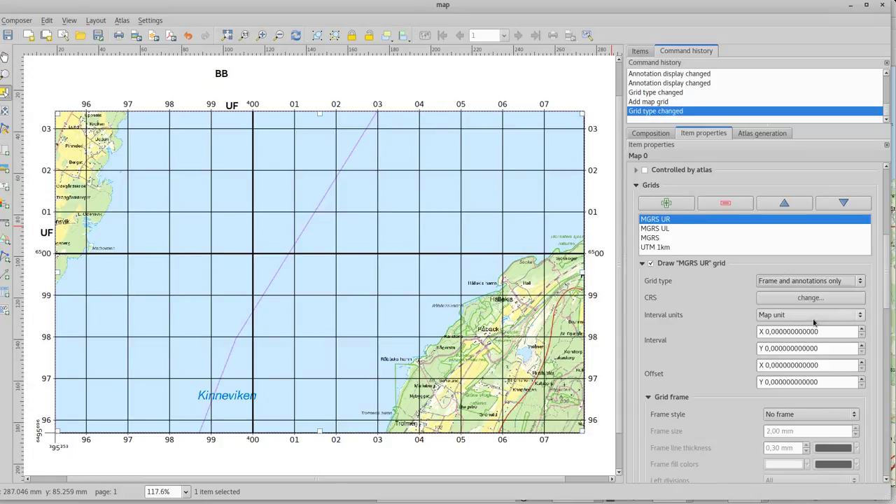
Set the MGRS UR X/Y interval to 100000 and X/Y offsets to 500.
{"action": "left_click", "coordinate": [767, 333]}
{"action": "type", "text": "10000"}
{"action": "key", "text": "Tab"}
{"action": "type", "text": "10000"}
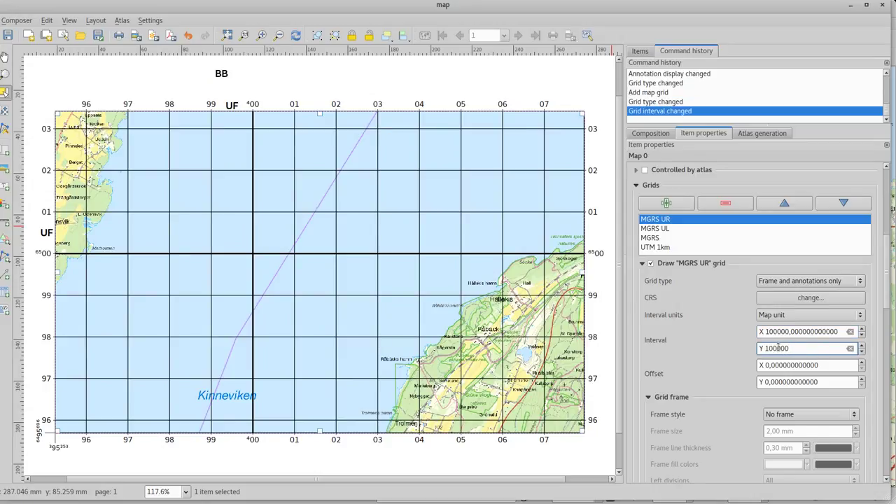
{"action": "key", "text": "Tab"}
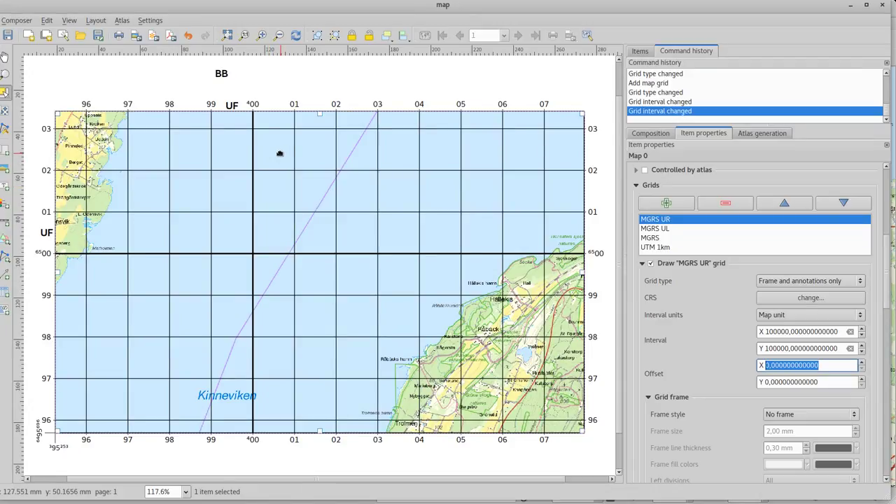
{"action": "type", "text": "500"}
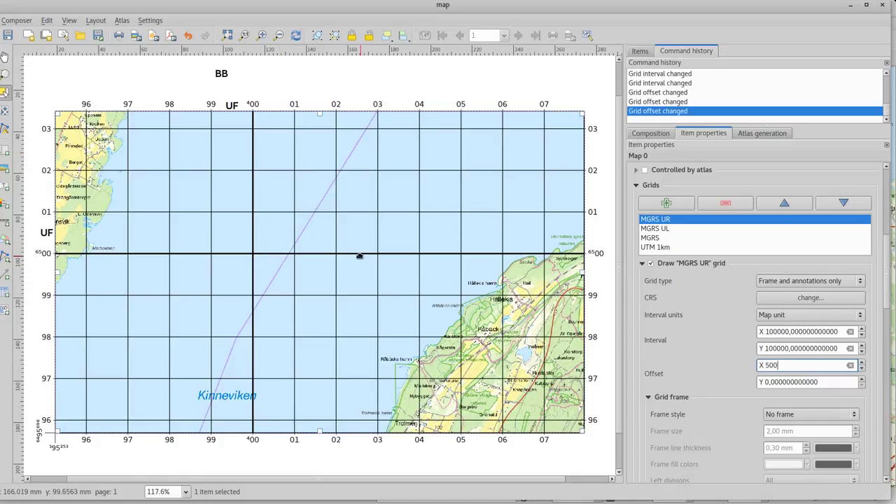
{"action": "left_click", "coordinate": [765, 378]}
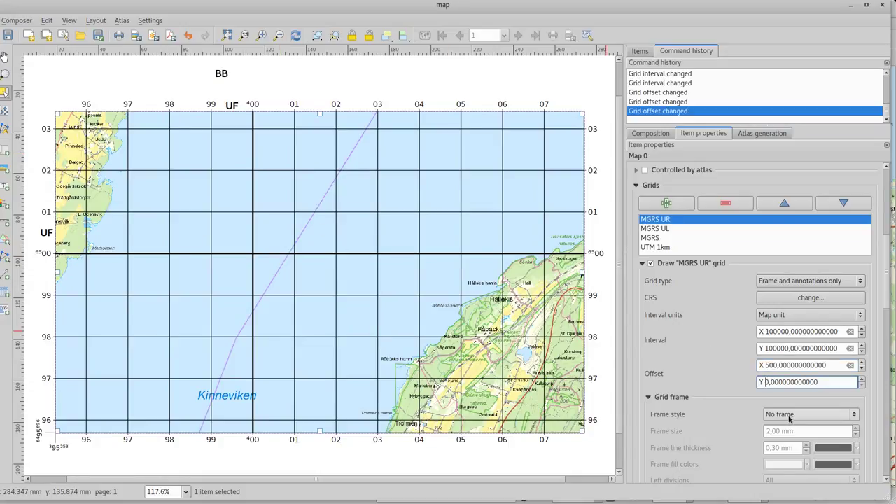
{"action": "type", "text": "50"}
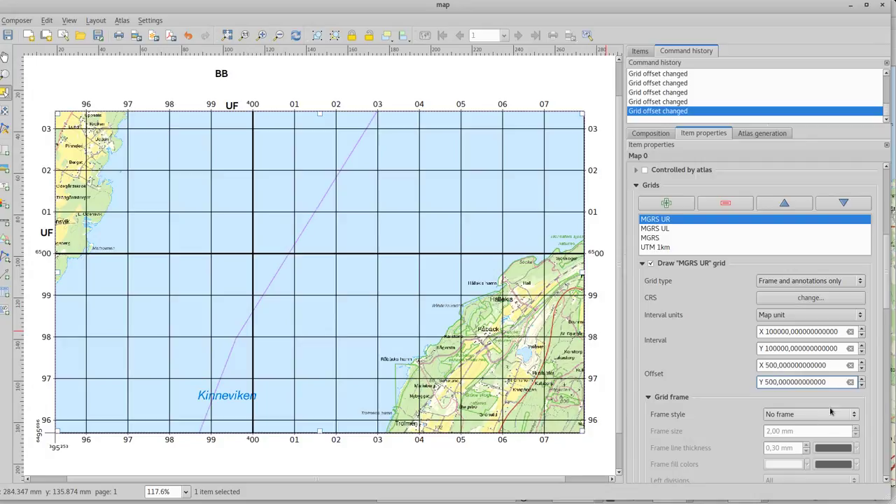
Enable Draw coordinates for MGRS UR and disable the left and bottom labels.
{"action": "scroll", "coordinate": [884, 315], "scroll_direction": "down", "scroll_amount": 1}
{"action": "scroll", "coordinate": [884, 315], "scroll_direction": "down", "scroll_amount": 9}
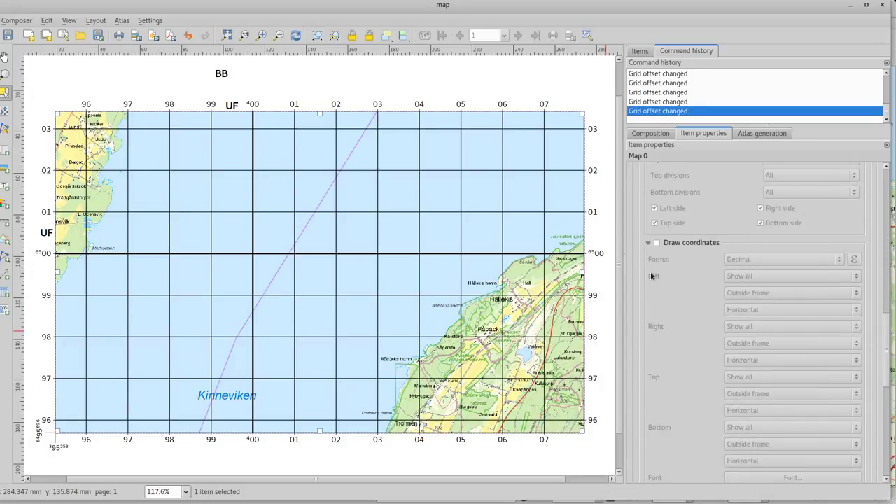
{"action": "left_click", "coordinate": [657, 243]}
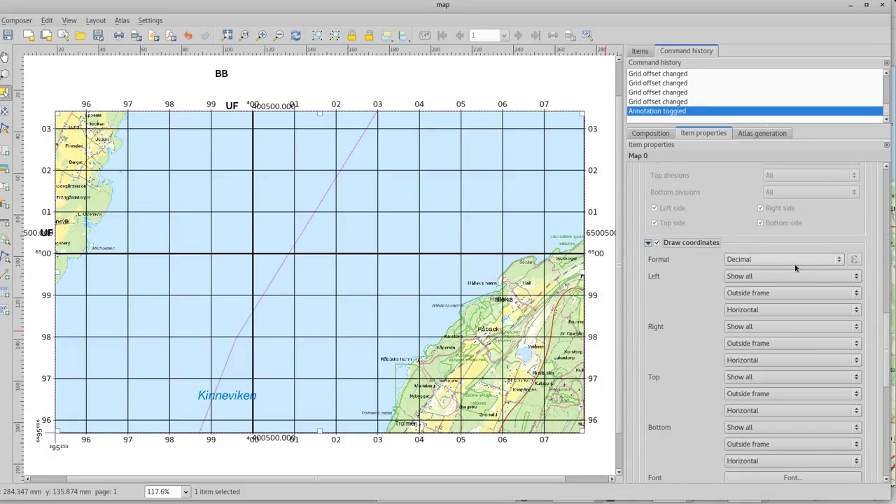
{"action": "left_click", "coordinate": [762, 283]}
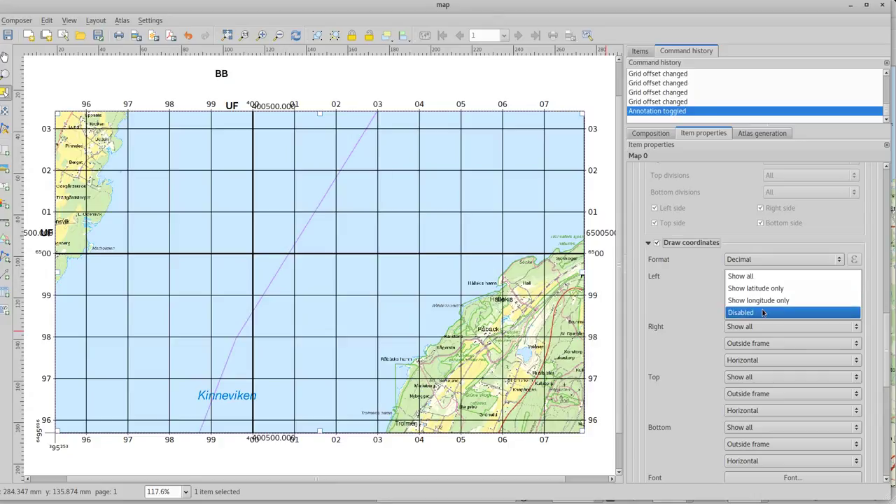
{"action": "left_click", "coordinate": [764, 312]}
{"action": "left_click", "coordinate": [762, 429]}
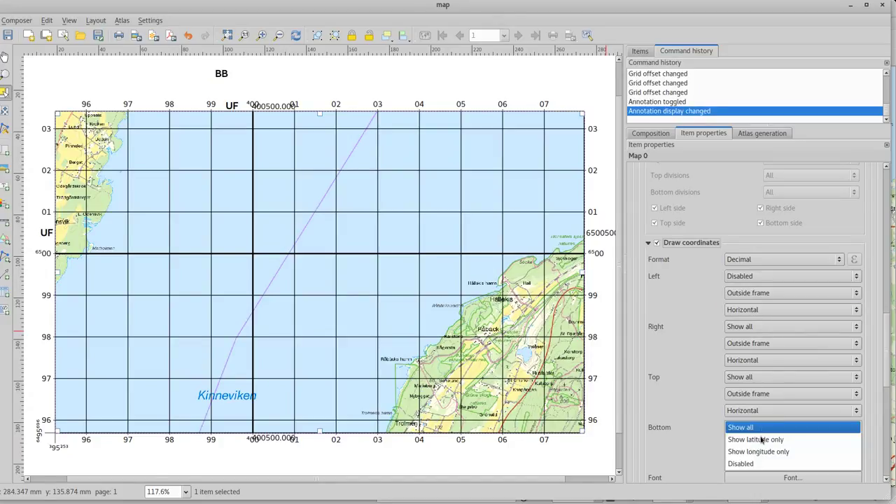
{"action": "left_click", "coordinate": [762, 464]}
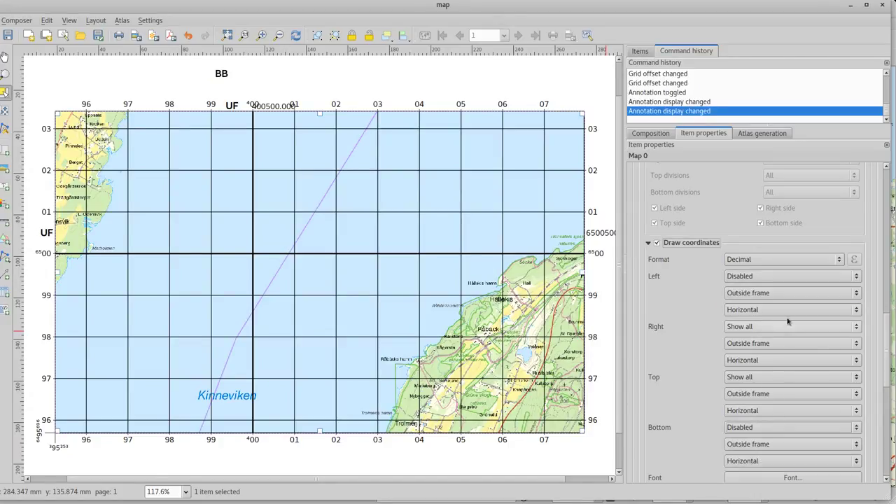
Set the MGRS UR label font to bold, size 14.
{"action": "left_click", "coordinate": [801, 479]}
{"action": "scroll", "coordinate": [94, 455], "scroll_direction": "down", "scroll_amount": 2}
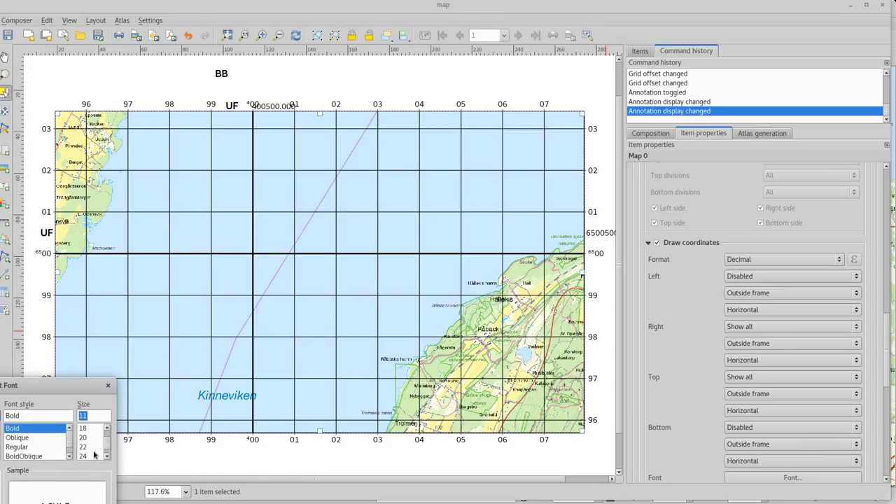
{"action": "scroll", "coordinate": [94, 454], "scroll_direction": "up", "scroll_amount": 3}
{"action": "left_click", "coordinate": [87, 438]}
{"action": "key", "text": "Return"}
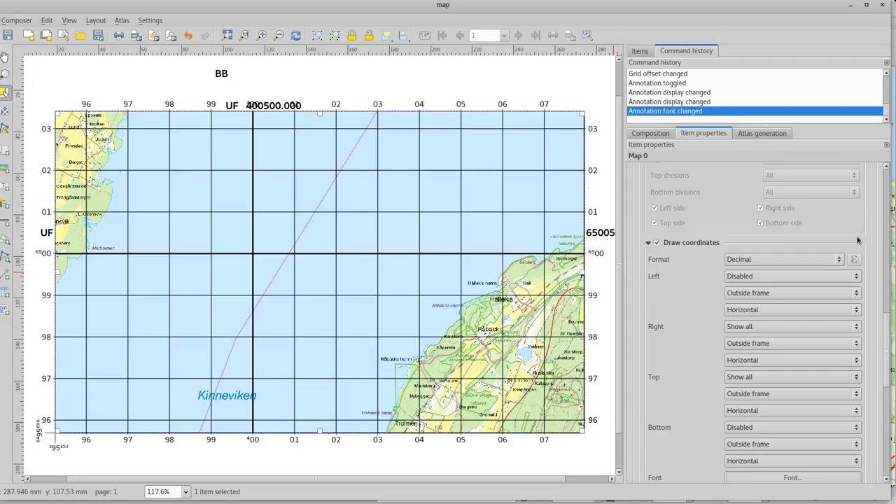
{"action": "left_click", "coordinate": [808, 264]}
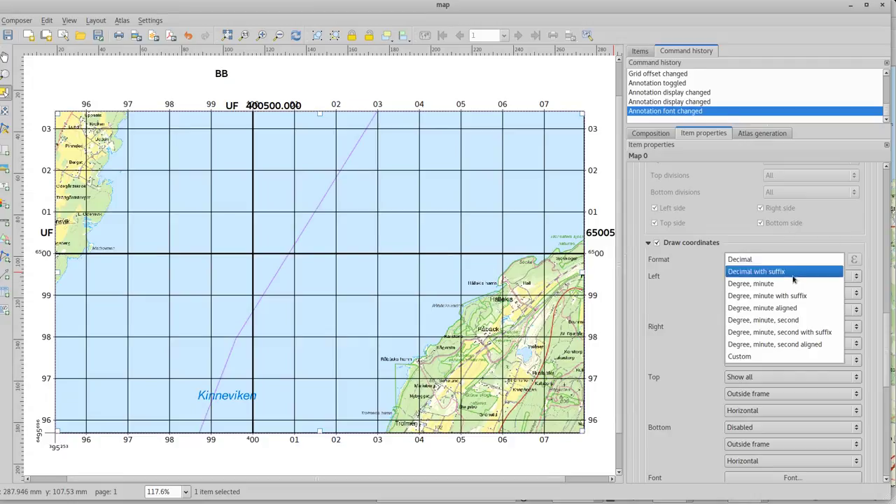
Use a Custom format with the recent mgrs_bigram expression, changing map_x_min to map_x_max.
{"action": "left_click", "coordinate": [763, 357]}
{"action": "left_click", "coordinate": [854, 260]}
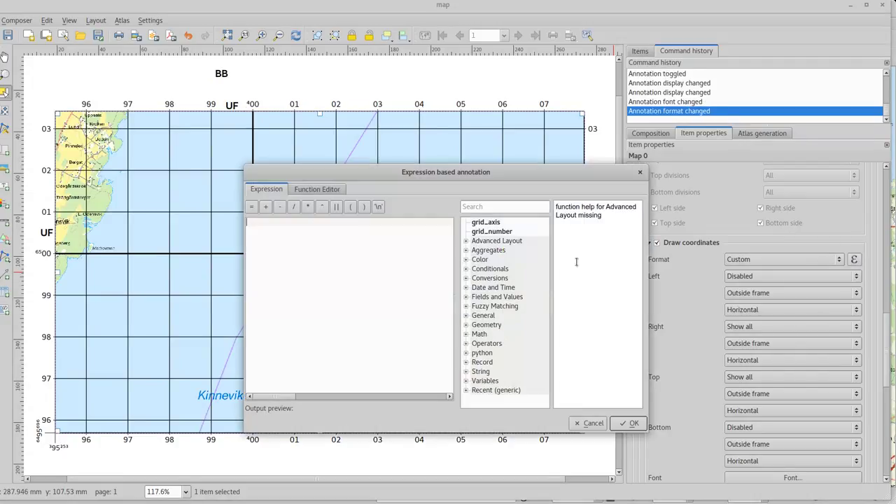
{"action": "left_click", "coordinate": [466, 390]}
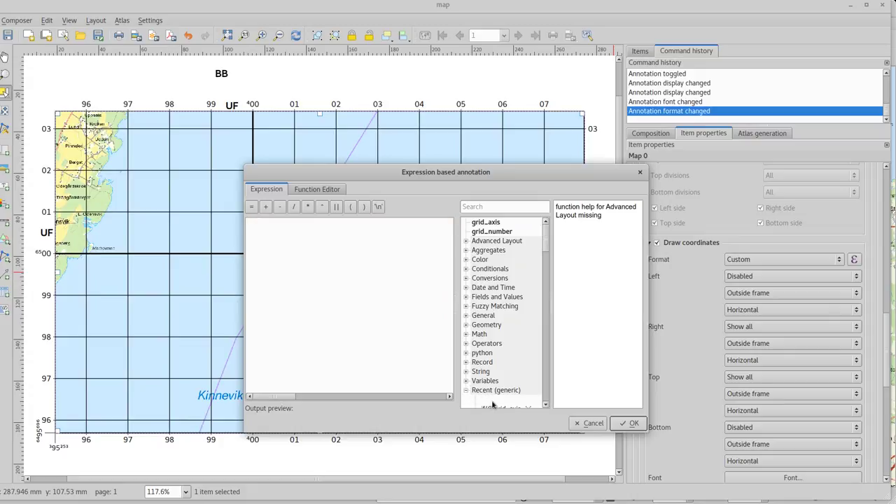
{"action": "double_click", "coordinate": [491, 402]}
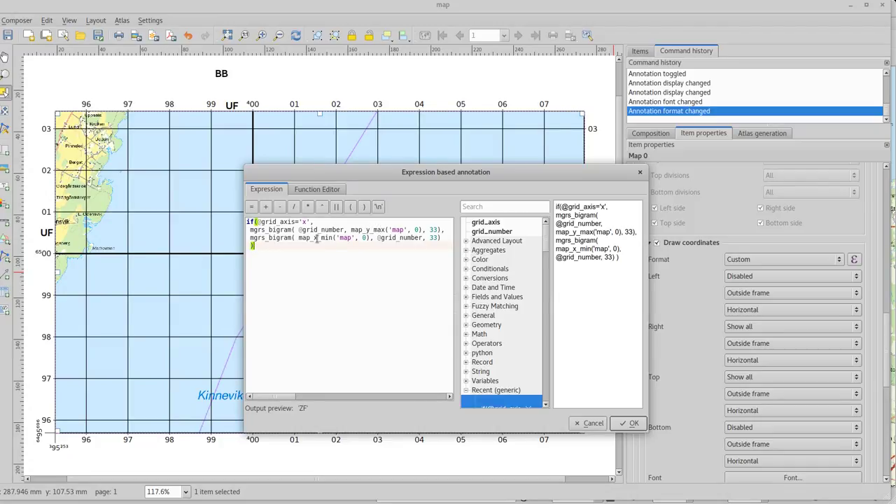
{"action": "left_click", "coordinate": [333, 238]}
{"action": "key", "text": "BackSpace"}
{"action": "key", "text": "BackSpace"}
{"action": "key", "text": "BackSpace"}
{"action": "type", "text": "max"}
{"action": "key", "text": "BackSpace"}
{"action": "type", "text": "x"}
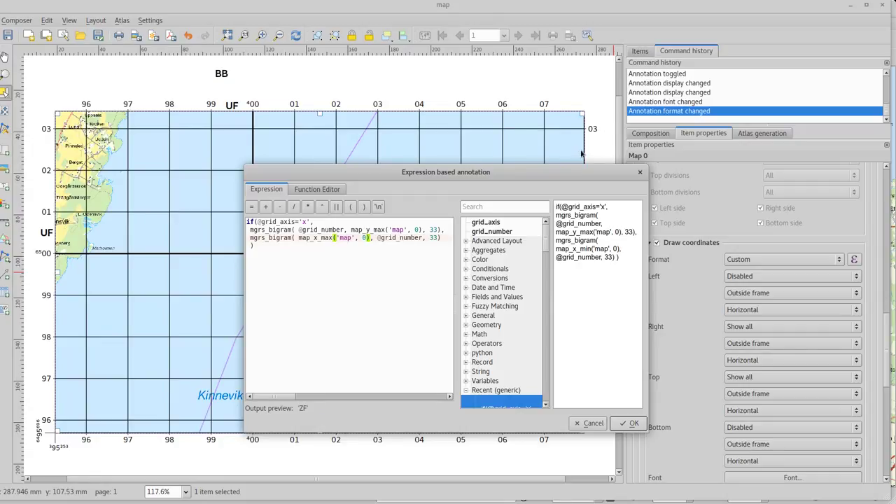
{"action": "left_click", "coordinate": [629, 423]}
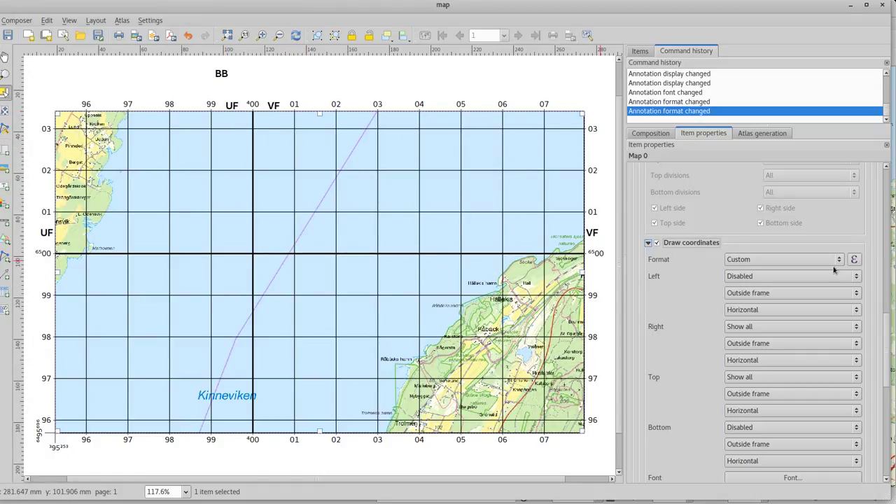
Add a new grid named 'MGRS LL' drawn as Frame and annotations only.
{"action": "left_click_drag", "start_coordinate": [888, 326], "coordinate": [888, 251]}
{"action": "left_click", "coordinate": [662, 240]}
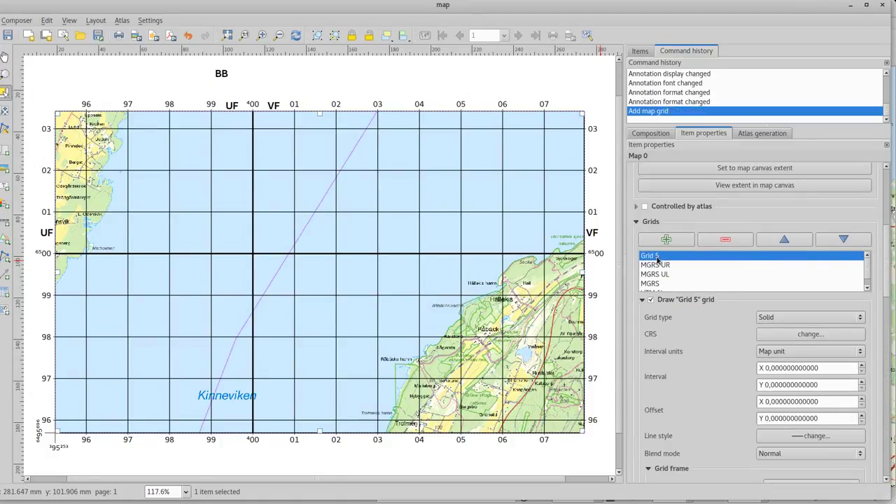
{"action": "double_click", "coordinate": [657, 256]}
{"action": "type", "text": "MGRS"}
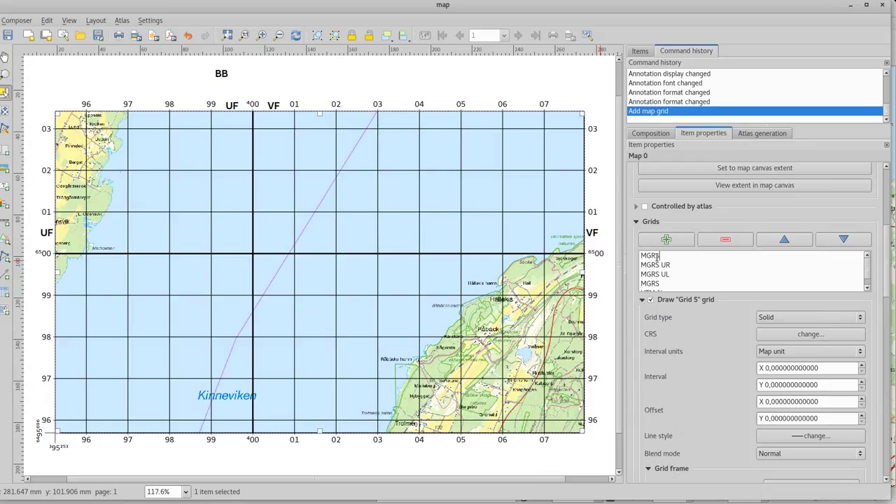
{"action": "type", "text": " LL"}
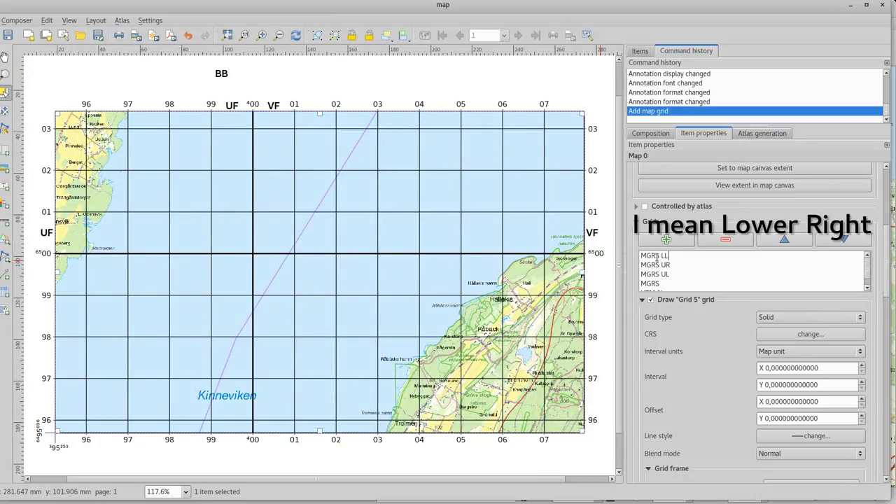
{"action": "left_click", "coordinate": [791, 318]}
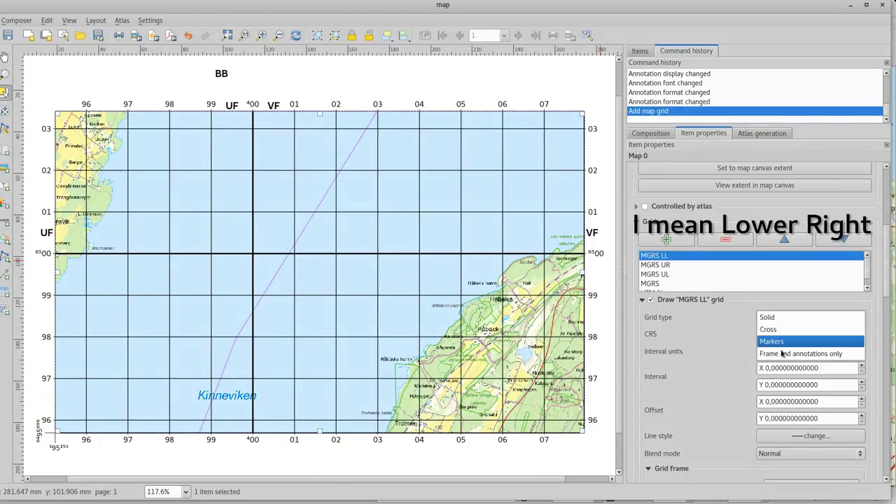
{"action": "key", "text": "Escape"}
{"action": "left_click", "coordinate": [784, 356]}
Set the MGRS LL intervals to 100000 and offsets to X 500, Y 99500.
{"action": "double_click", "coordinate": [768, 369]}
{"action": "type", "text": "1000"}
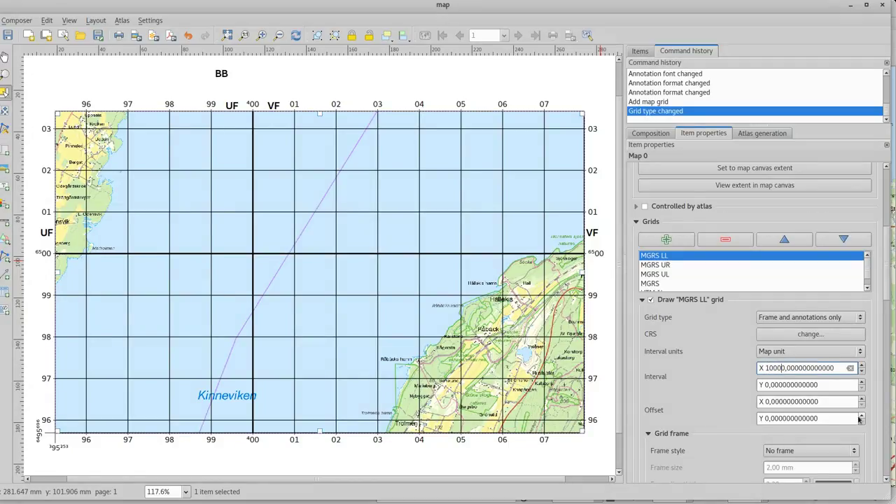
{"action": "type", "text": "00"}
{"action": "key", "text": "Tab"}
{"action": "type", "text": "100000"}
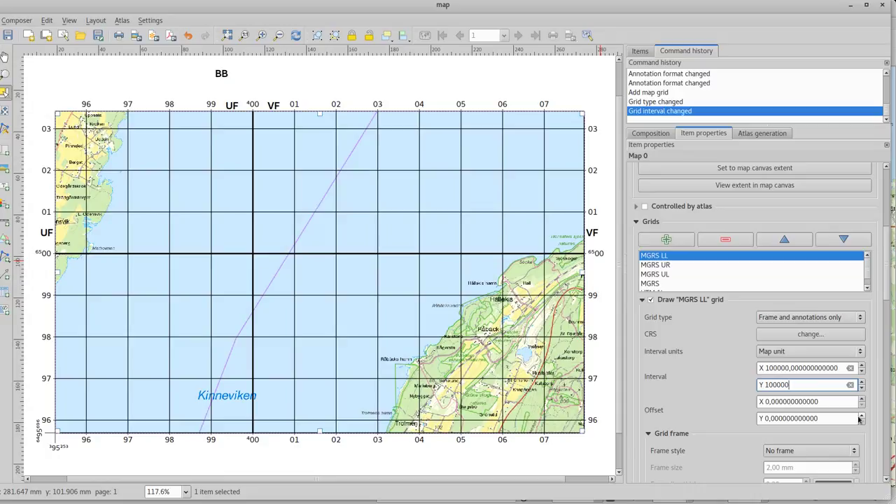
{"action": "key", "text": "Tab"}
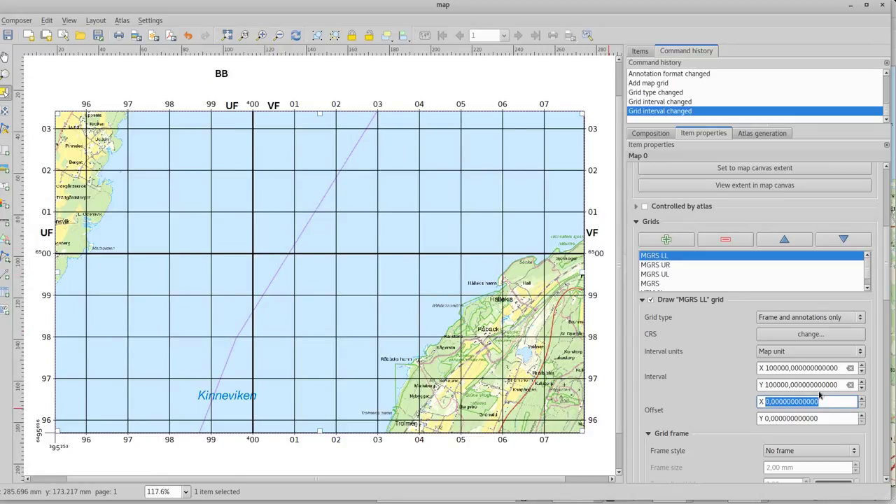
{"action": "type", "text": "5000"}
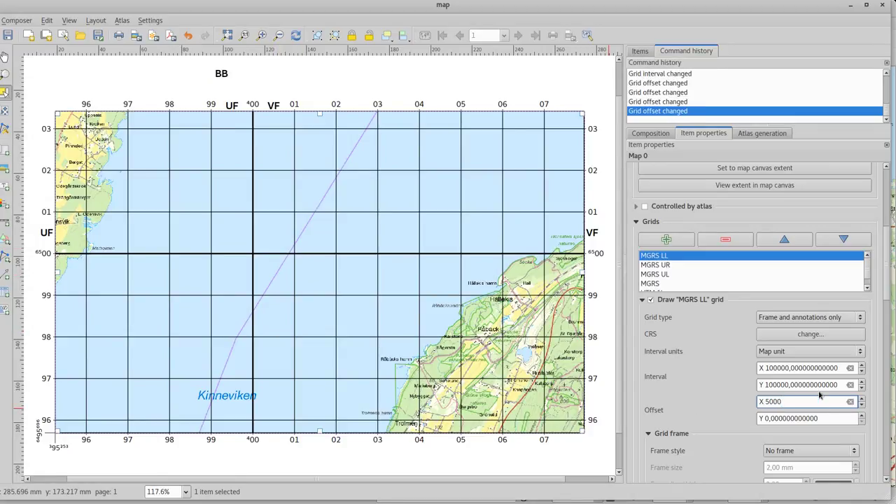
{"action": "key", "text": "BackSpace"}
{"action": "key", "text": "Tab"}
{"action": "type", "text": "9"}
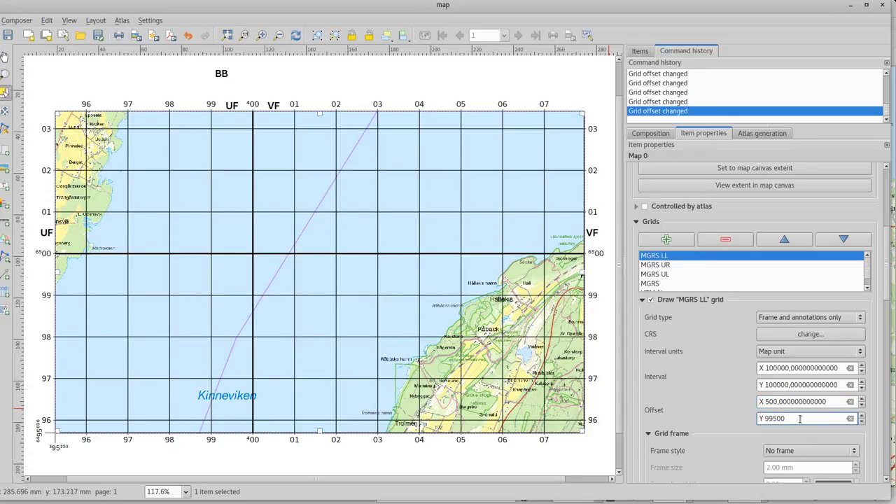
{"action": "type", "text": "9500"}
{"action": "left_click_drag", "start_coordinate": [884, 302], "coordinate": [890, 367]}
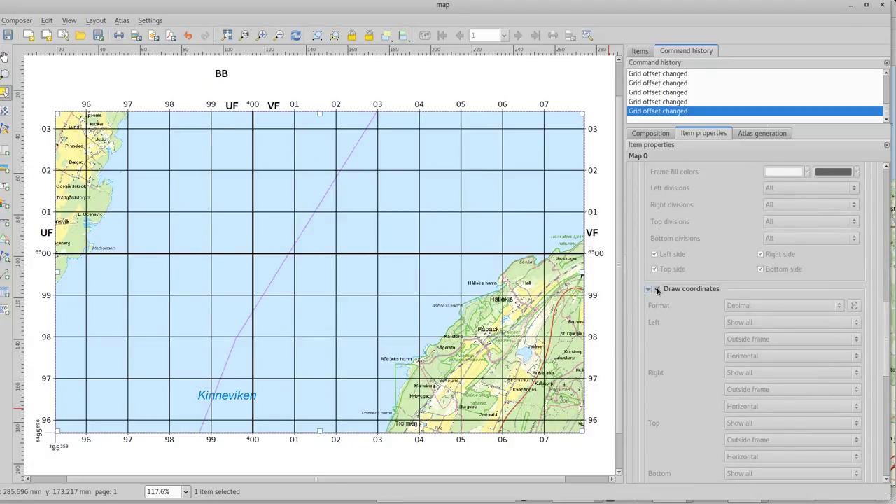
Enable Draw coordinates for MGRS LL and disable the left and top labels.
{"action": "left_click", "coordinate": [657, 289]}
{"action": "left_click_drag", "start_coordinate": [886, 324], "coordinate": [886, 346]}
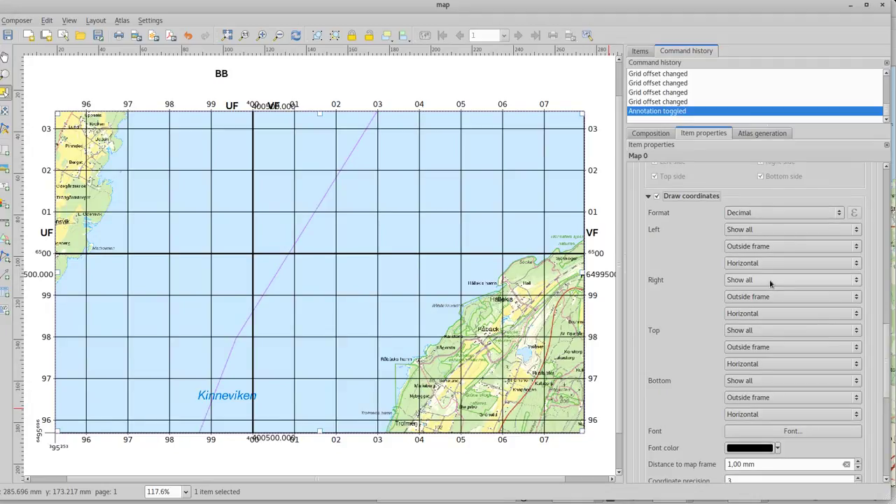
{"action": "left_click", "coordinate": [770, 231]}
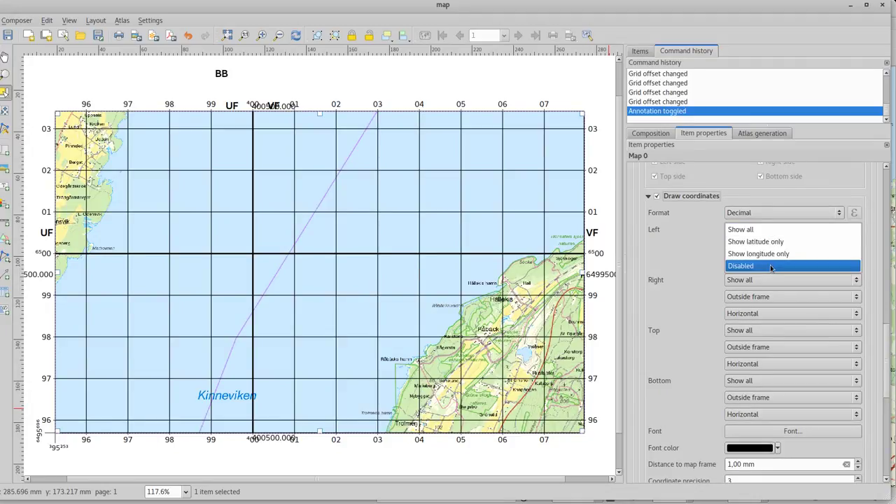
{"action": "left_click", "coordinate": [770, 266]}
{"action": "left_click", "coordinate": [753, 329]}
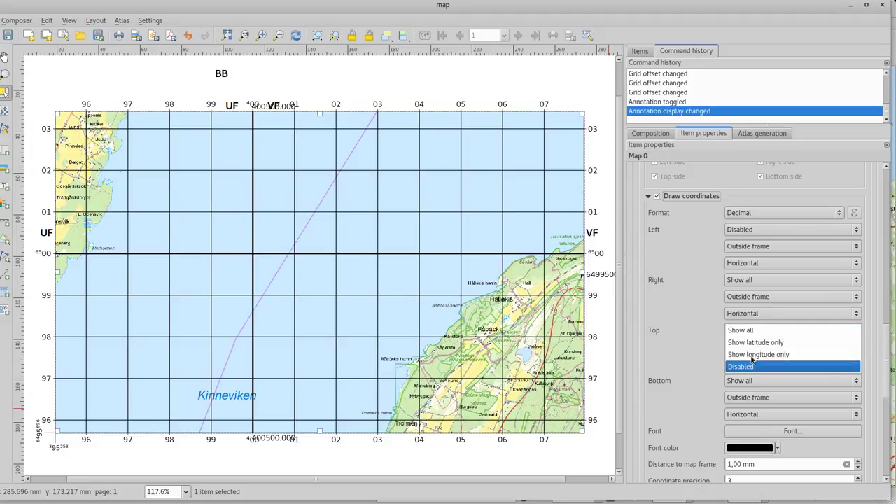
{"action": "left_click", "coordinate": [763, 367]}
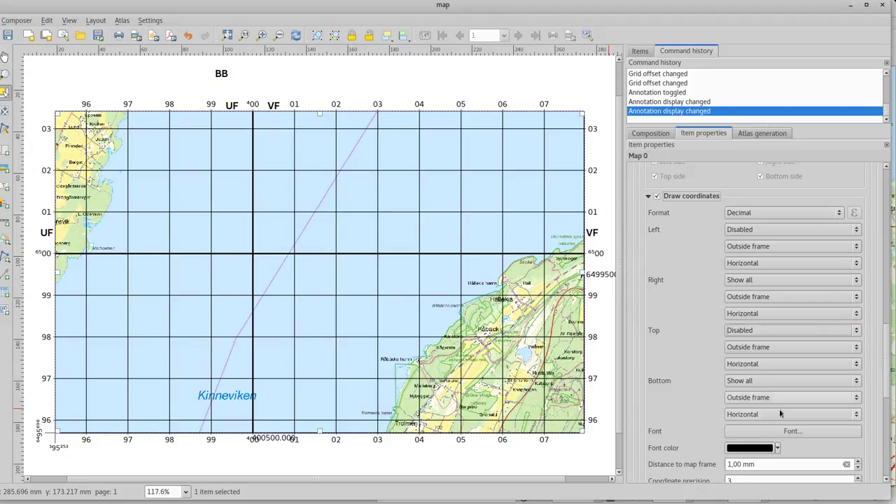
Give the MGRS LL labels a larger bold font.
{"action": "left_click", "coordinate": [797, 434]}
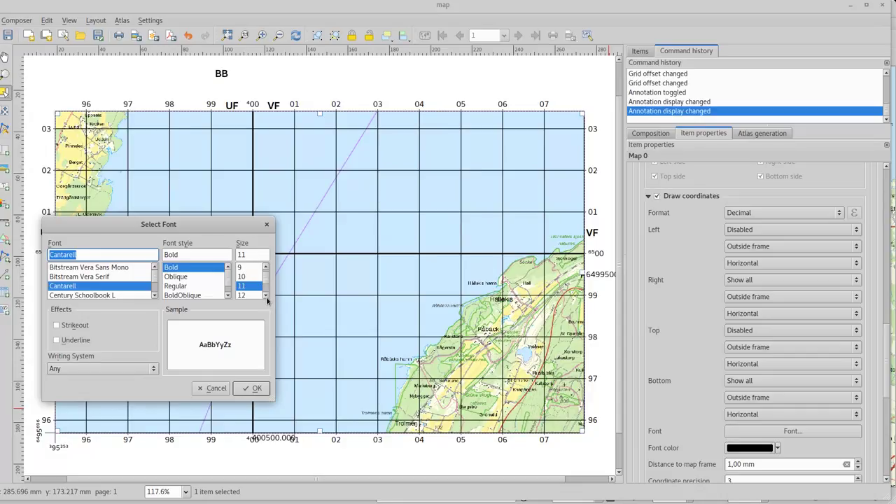
{"action": "left_click", "coordinate": [267, 300]}
{"action": "left_click", "coordinate": [249, 295]}
{"action": "left_click", "coordinate": [256, 388]}
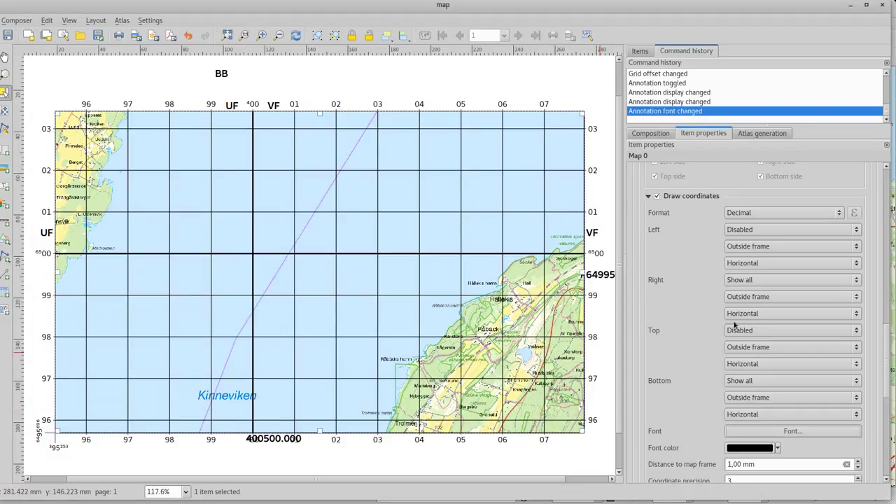
{"action": "left_click_drag", "start_coordinate": [887, 394], "coordinate": [886, 358]}
{"action": "left_click", "coordinate": [794, 379]}
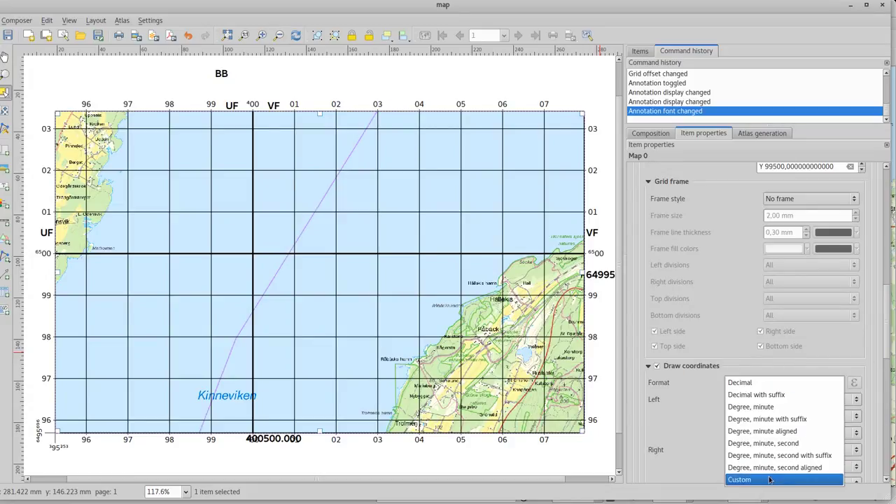
Use a Custom format with the recent mgrs_bigram expression, changing map_y_max to map_y_min.
{"action": "left_click", "coordinate": [770, 479]}
{"action": "left_click", "coordinate": [854, 383]}
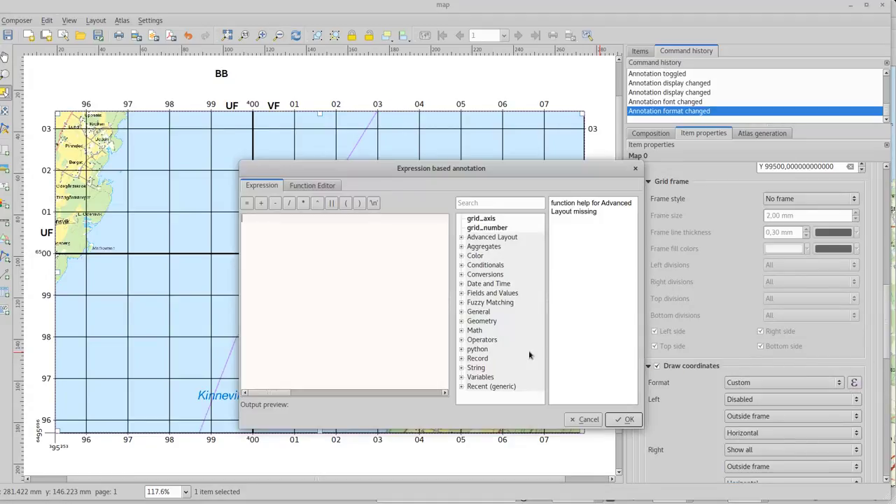
{"action": "left_click", "coordinate": [461, 387]}
{"action": "double_click", "coordinate": [490, 401]}
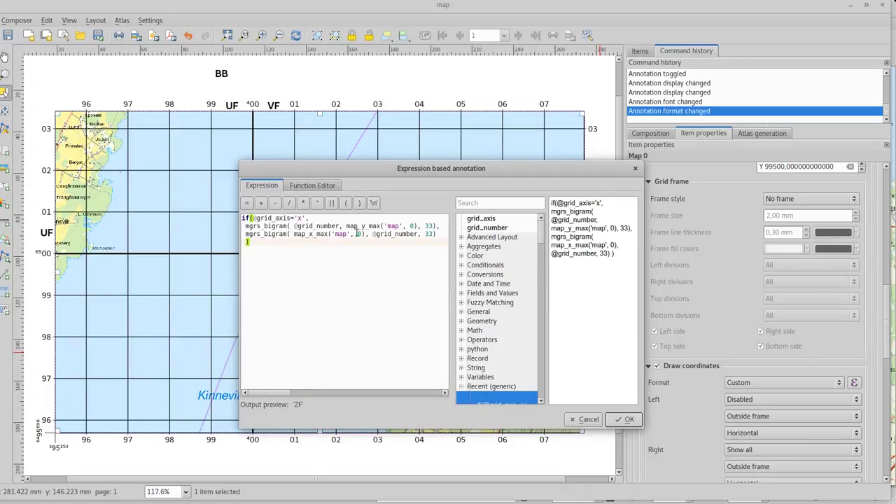
{"action": "left_click_drag", "start_coordinate": [373, 226], "coordinate": [381, 226]}
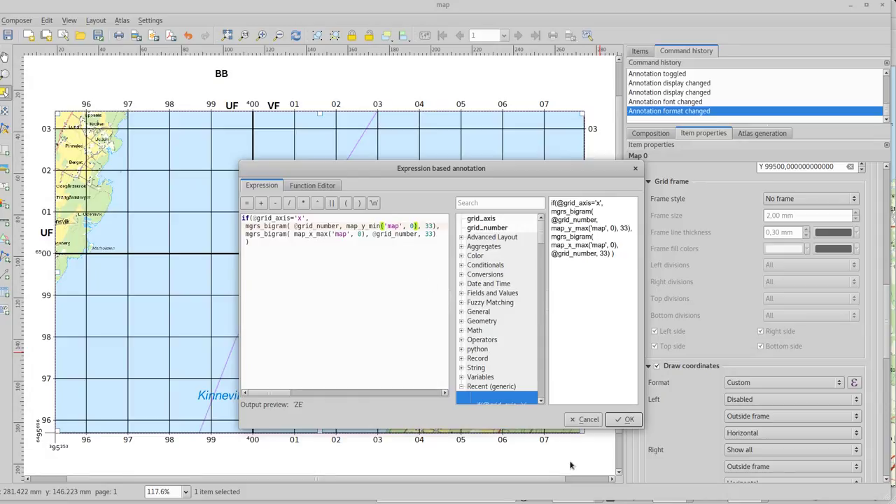
{"action": "left_click", "coordinate": [627, 420]}
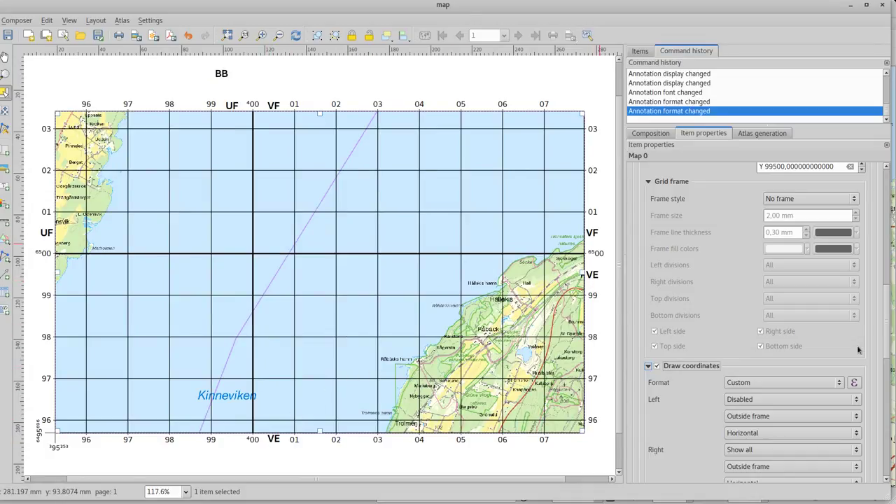
{"action": "scroll", "coordinate": [891, 310], "scroll_direction": "up", "scroll_amount": 3}
Add another grid named 'MGRS LL', rename the older one 'MGRS LR', and set Frame and annotations only.
{"action": "scroll", "coordinate": [891, 310], "scroll_direction": "up", "scroll_amount": 3}
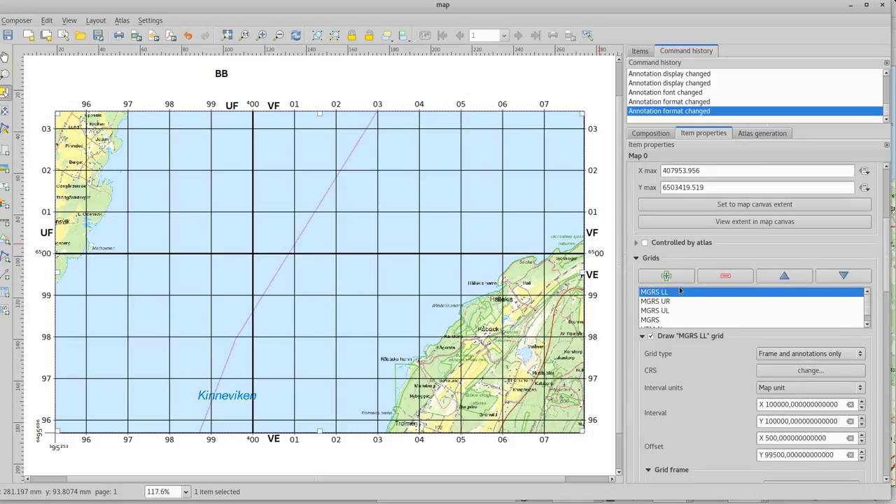
{"action": "left_click", "coordinate": [666, 276]}
{"action": "double_click", "coordinate": [666, 292]}
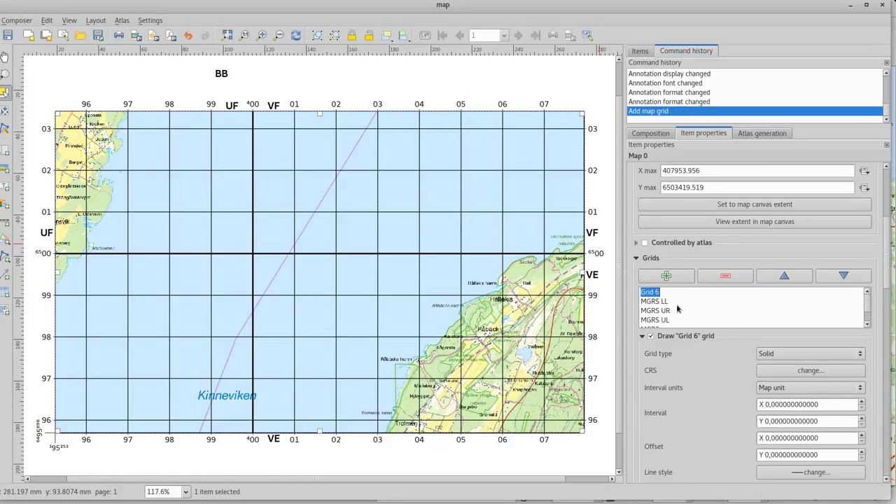
{"action": "type", "text": "MGRS LL"}
{"action": "left_click", "coordinate": [665, 302]}
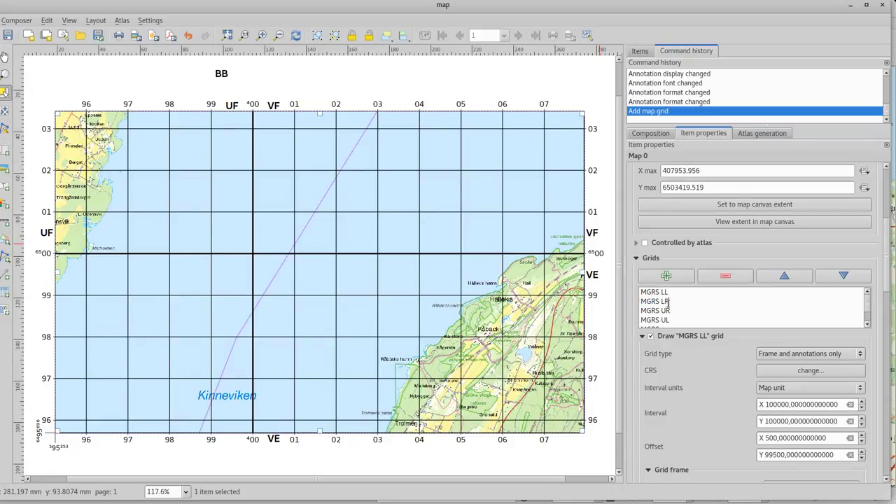
{"action": "left_click", "coordinate": [655, 292]}
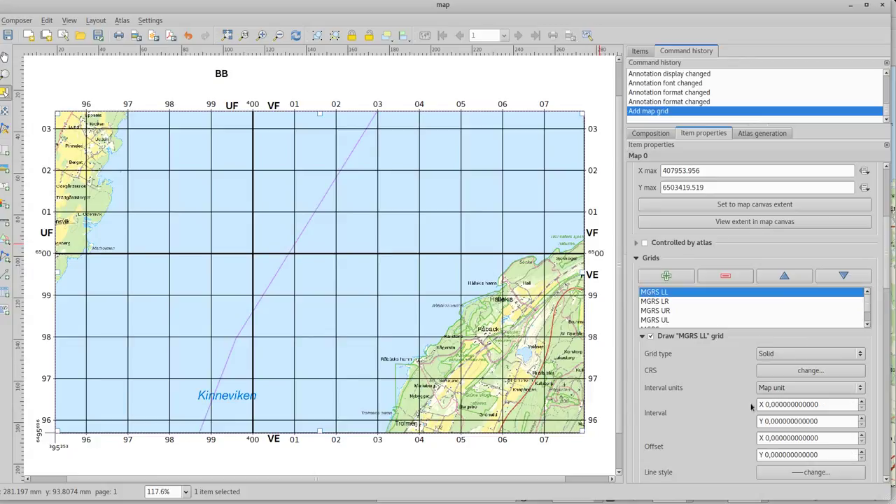
{"action": "left_click", "coordinate": [781, 354]}
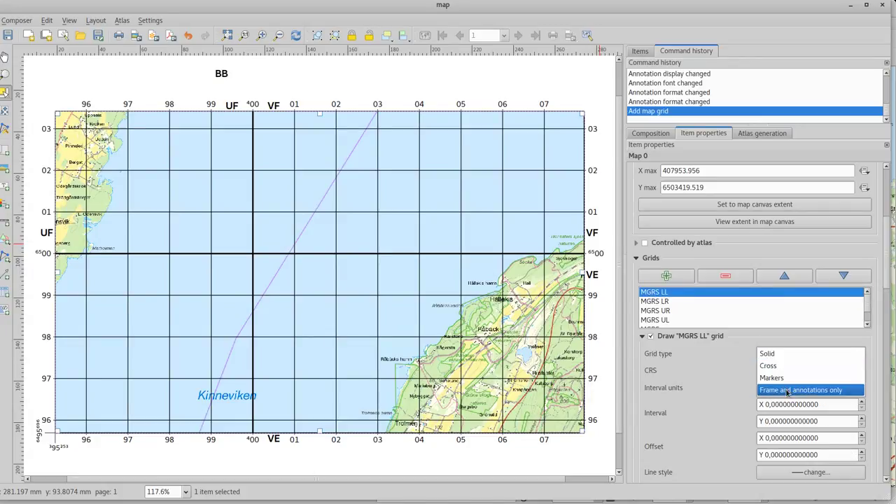
{"action": "left_click", "coordinate": [777, 386]}
Set the new grid's intervals to 100000 and its offsets to 99500.
{"action": "left_click", "coordinate": [783, 404]}
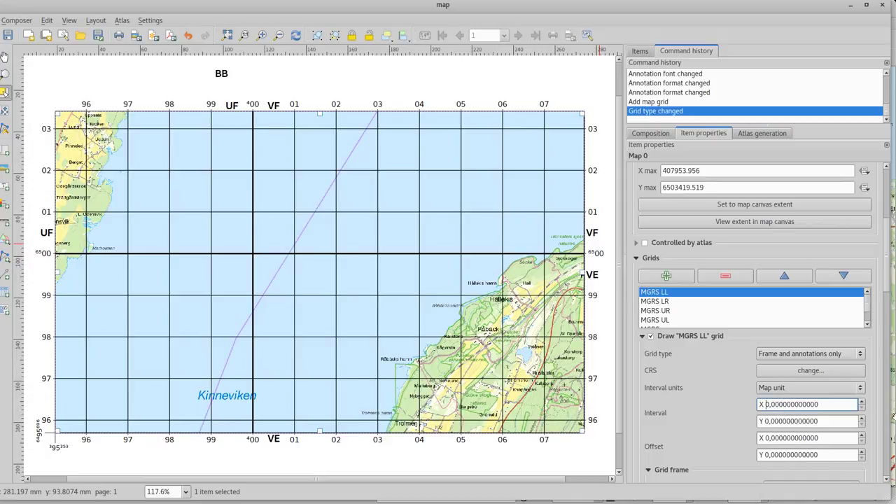
{"action": "type", "text": "10000"}
{"action": "key", "text": "Tab"}
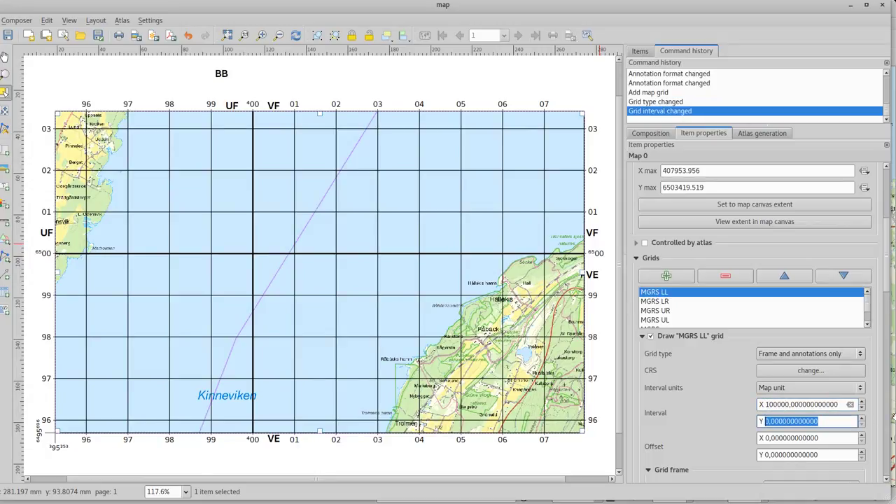
{"action": "type", "text": "100"}
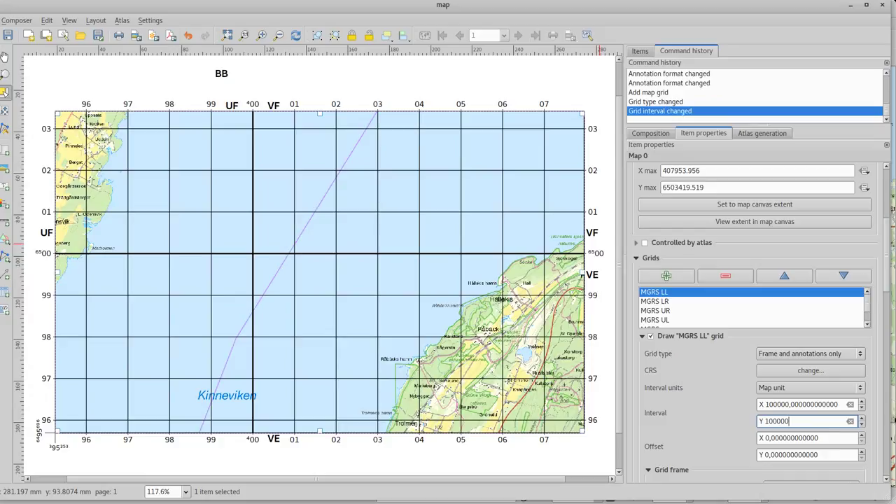
{"action": "type", "text": "000"}
{"action": "key", "text": "Return"}
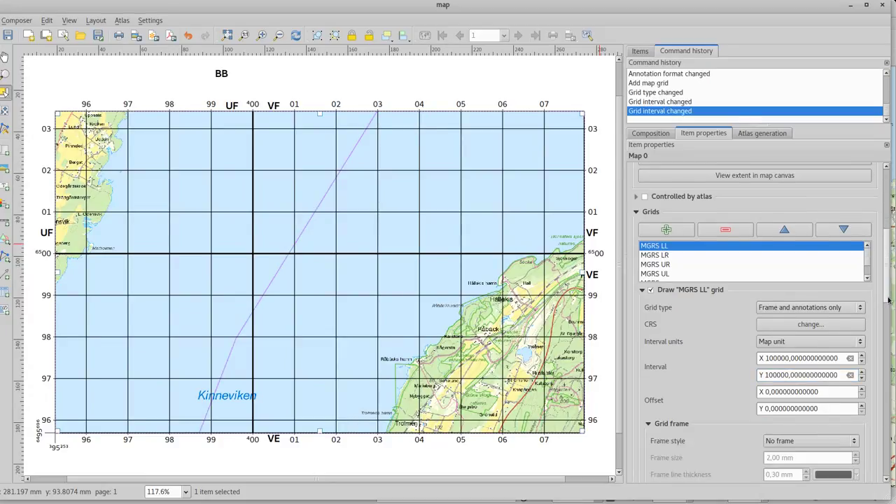
{"action": "scroll", "coordinate": [764, 357], "scroll_direction": "down", "scroll_amount": 3}
{"action": "mouse_move", "coordinate": [762, 343]}
{"action": "left_mouse_down"}
{"action": "mouse_move", "coordinate": [826, 343]}
{"action": "mouse_move", "coordinate": [755, 346]}
{"action": "left_mouse_up"}
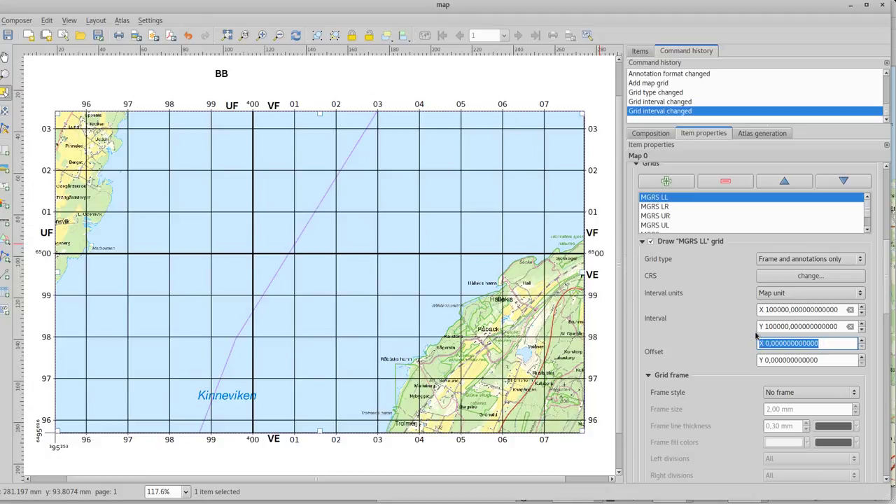
{"action": "type", "text": "99500"}
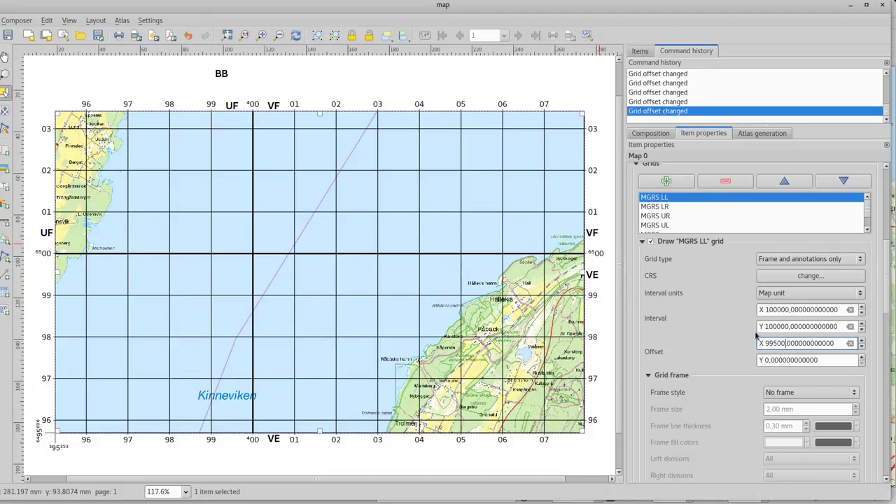
{"action": "key", "text": "Tab"}
{"action": "type", "text": "9"}
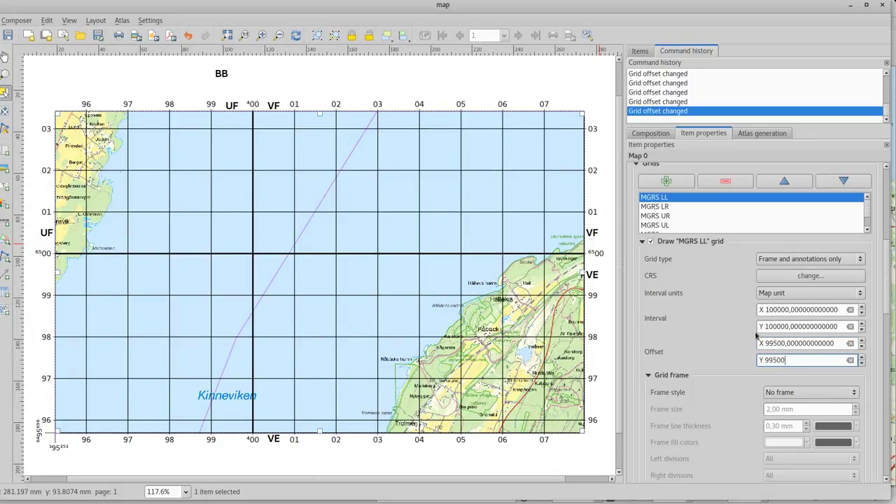
Enable Draw coordinates and disable the right and top labels.
{"action": "left_click_drag", "start_coordinate": [887, 294], "coordinate": [887, 350]}
{"action": "left_click", "coordinate": [657, 325]}
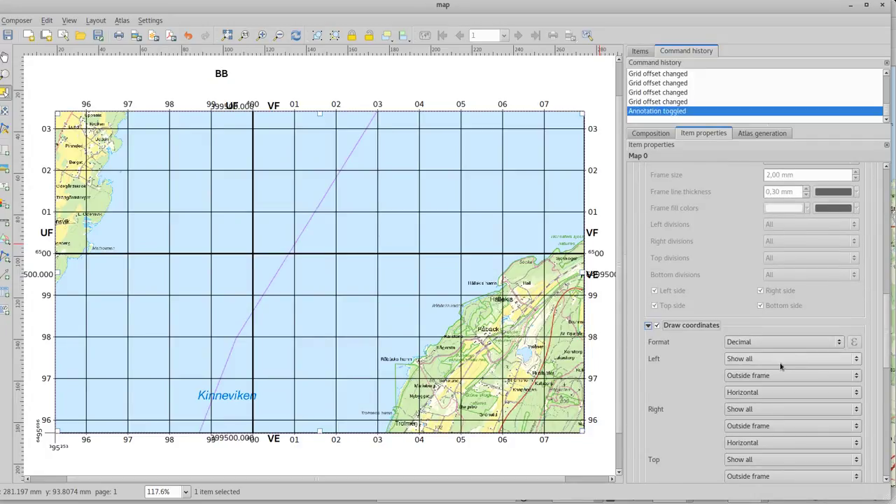
{"action": "left_click", "coordinate": [773, 410]}
{"action": "left_click", "coordinate": [767, 446]}
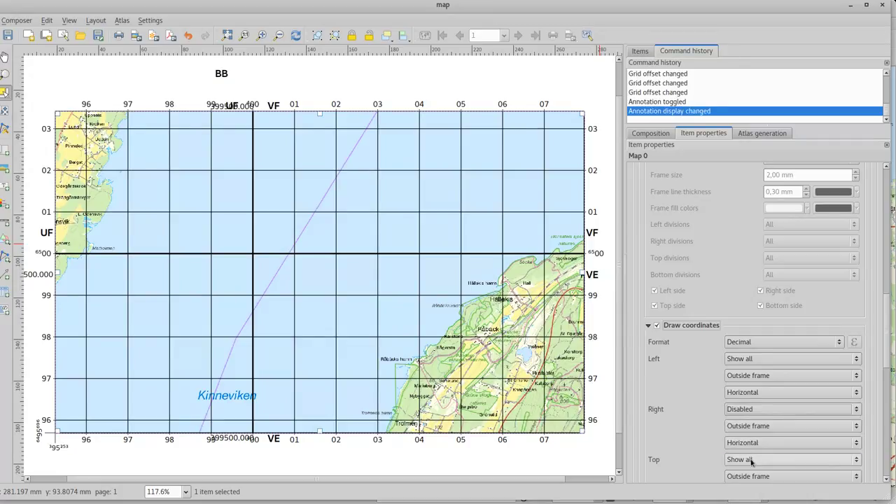
{"action": "left_click", "coordinate": [751, 461]}
{"action": "left_click", "coordinate": [764, 490]}
Set the label font size to 14 and the coordinate format to Custom.
{"action": "scroll", "coordinate": [715, 410], "scroll_direction": "down", "scroll_amount": 3}
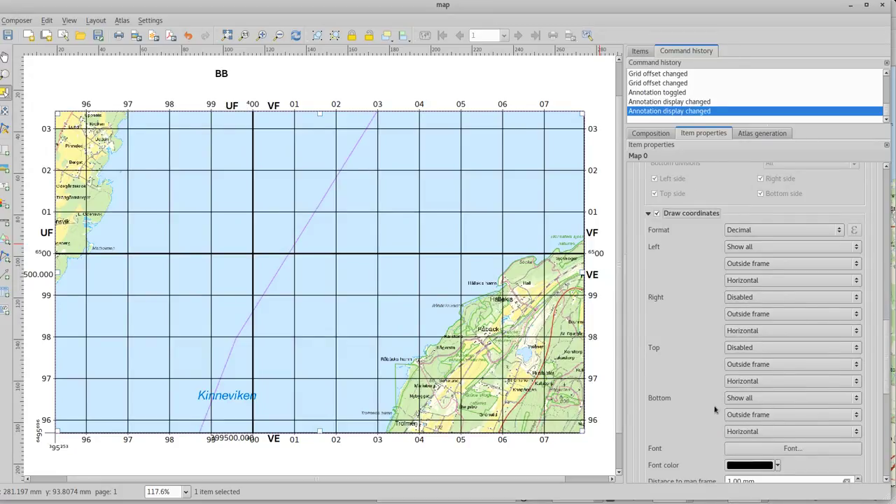
{"action": "left_click", "coordinate": [792, 448]}
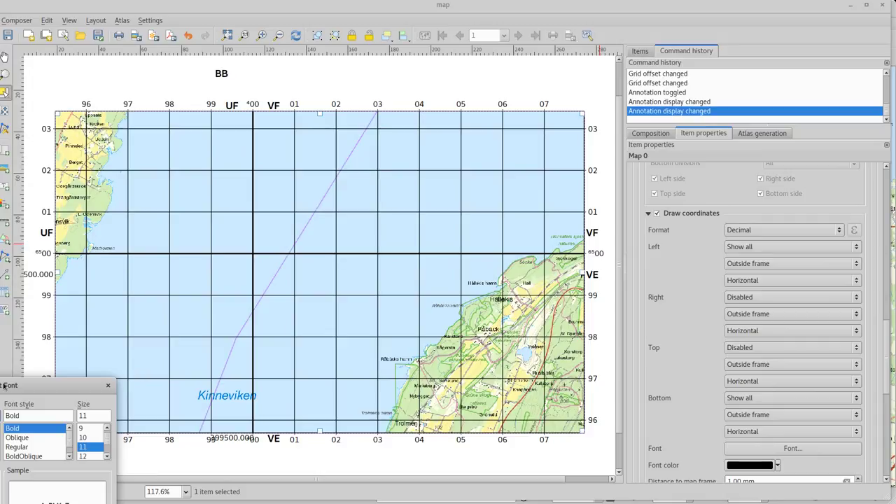
{"action": "scroll", "coordinate": [306, 301], "scroll_direction": "down", "scroll_amount": 1}
{"action": "left_click", "coordinate": [306, 298]}
{"action": "left_click", "coordinate": [308, 411]}
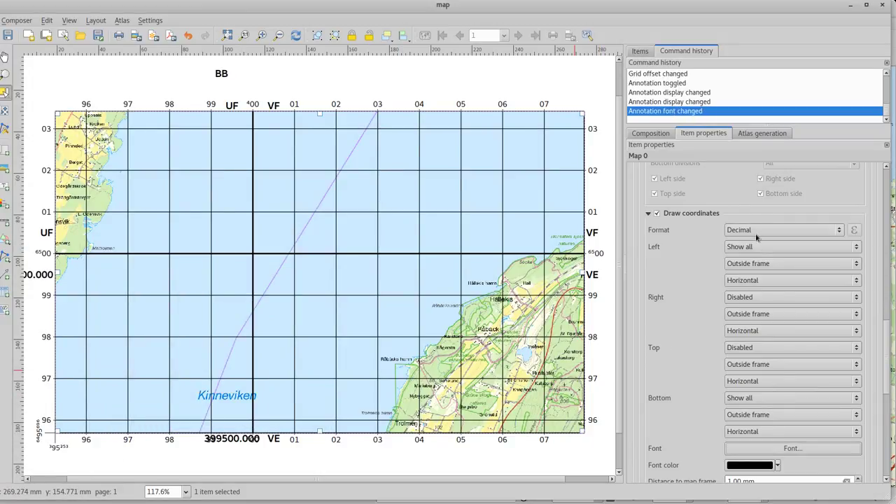
{"action": "left_click", "coordinate": [767, 231]}
{"action": "left_click", "coordinate": [761, 327]}
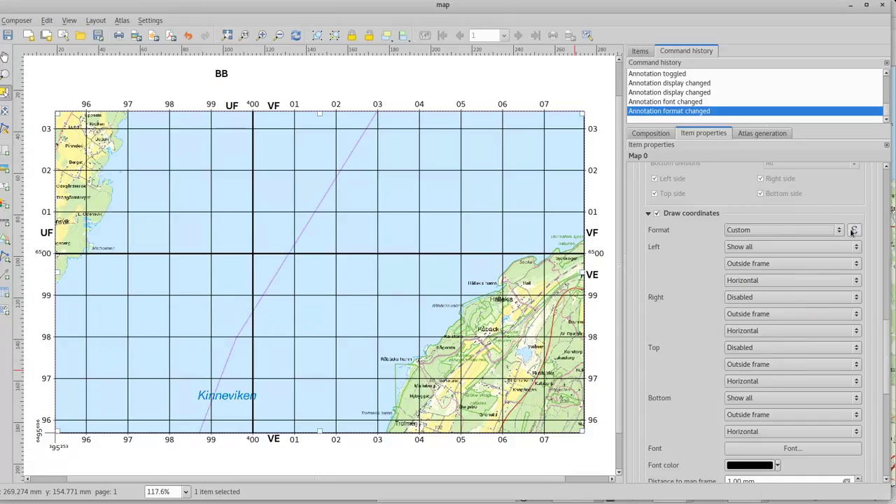
{"action": "left_click", "coordinate": [854, 231]}
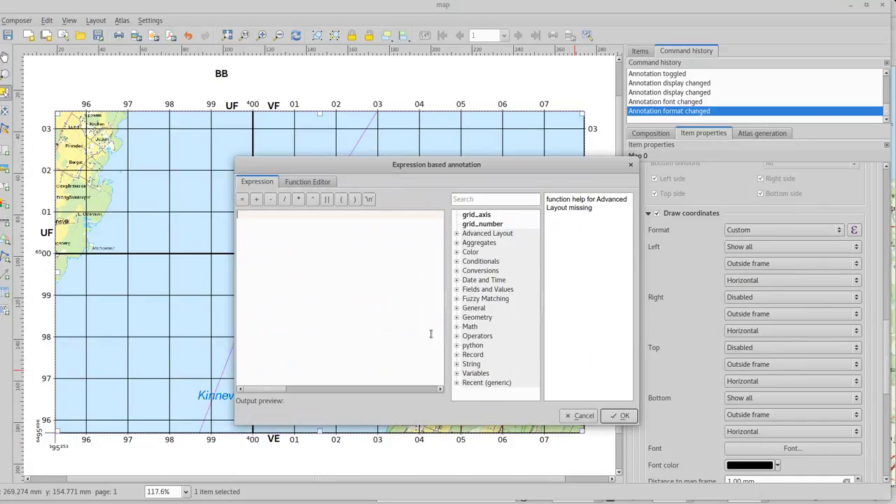
Apply the recent mgrs_bigram expression with map_x_max changed to map_x_min.
{"action": "left_click", "coordinate": [457, 382]}
{"action": "double_click", "coordinate": [476, 396]}
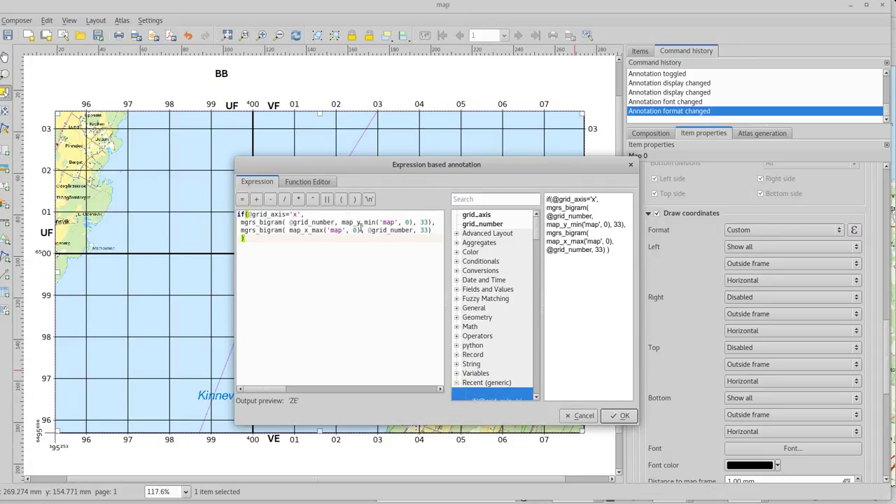
{"action": "left_click", "coordinate": [317, 231]}
{"action": "left_click_drag", "start_coordinate": [318, 231], "coordinate": [324, 232]}
{"action": "type", "text": "mim"}
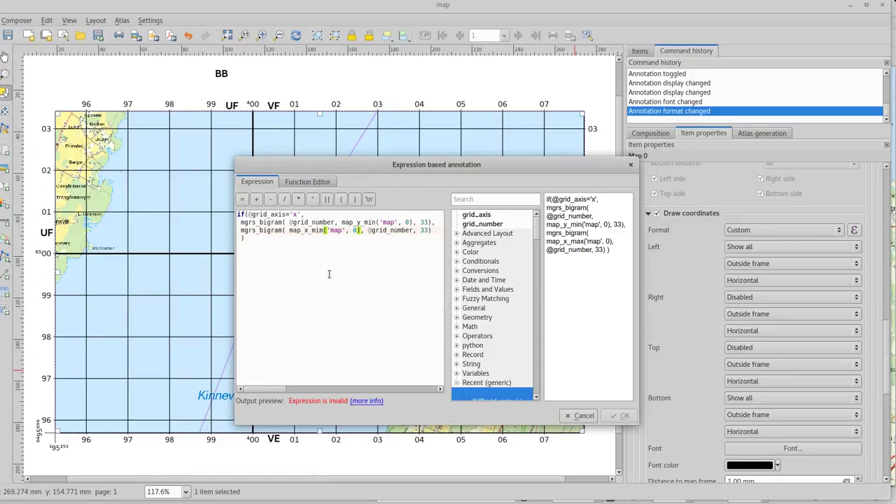
{"action": "key", "text": "BackSpace"}
{"action": "type", "text": "n"}
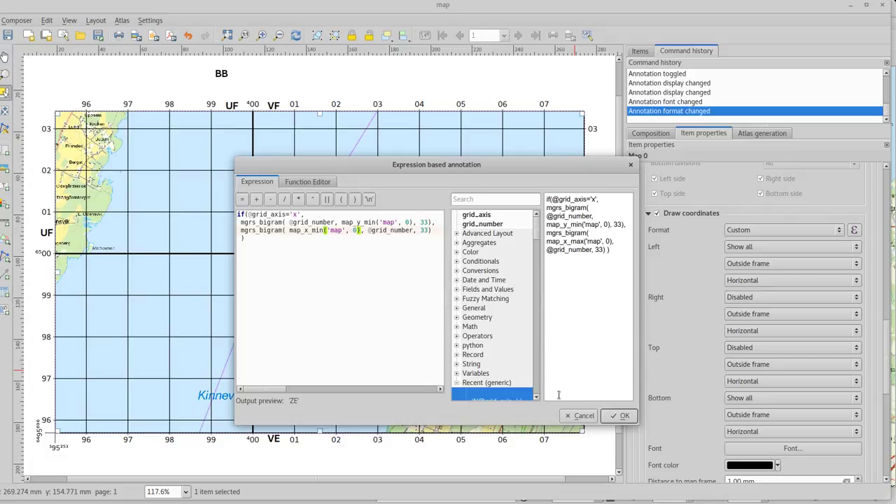
{"action": "left_click", "coordinate": [608, 418]}
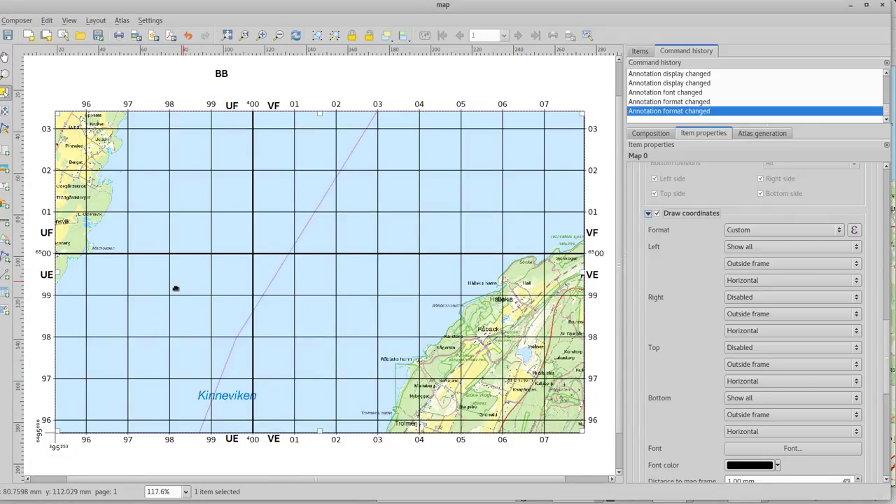
Pan the map content within its frame, then move the BB label left above the top-left corner.
{"action": "left_click", "coordinate": [6, 112]}
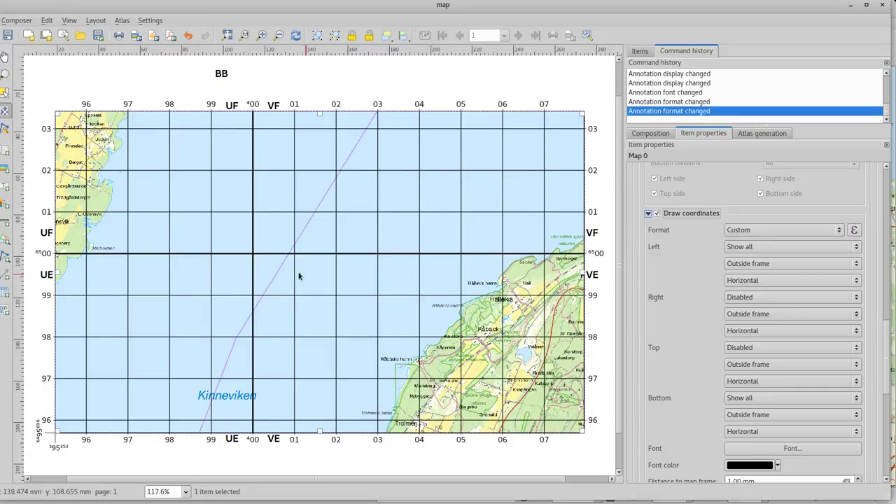
{"action": "left_click_drag", "start_coordinate": [294, 286], "coordinate": [261, 307]}
{"action": "left_click_drag", "start_coordinate": [210, 320], "coordinate": [341, 301]}
{"action": "left_click_drag", "start_coordinate": [279, 335], "coordinate": [266, 316]}
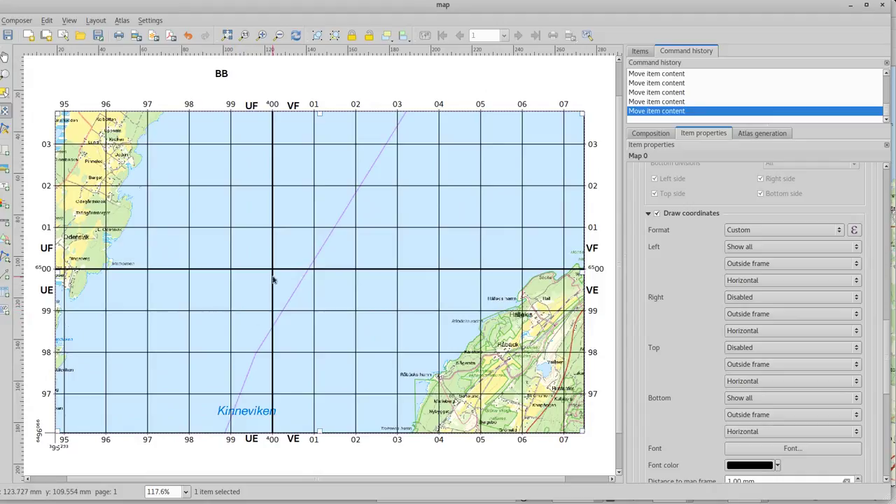
{"action": "left_click_drag", "start_coordinate": [274, 275], "coordinate": [271, 282]}
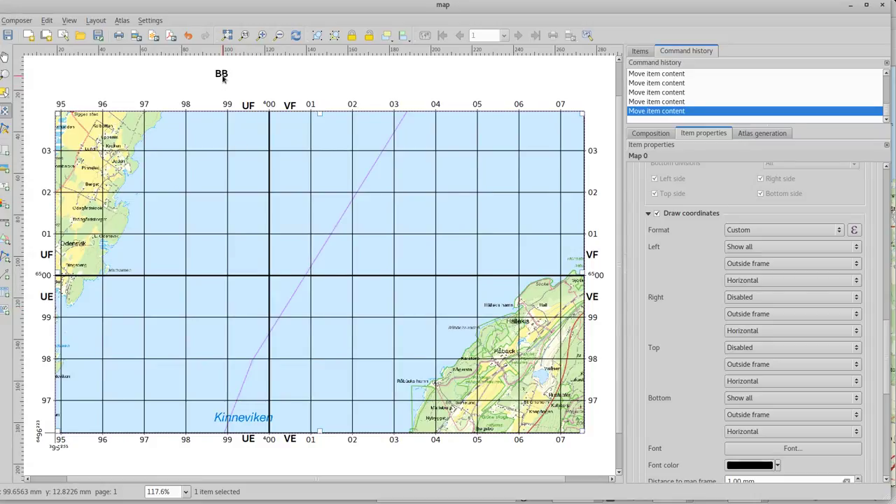
{"action": "left_click", "coordinate": [5, 92]}
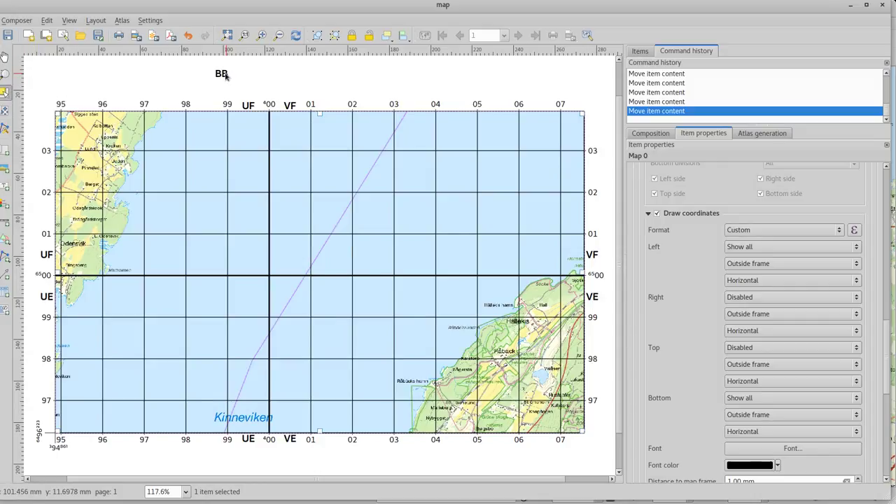
{"action": "left_click_drag", "start_coordinate": [223, 74], "coordinate": [185, 81]}
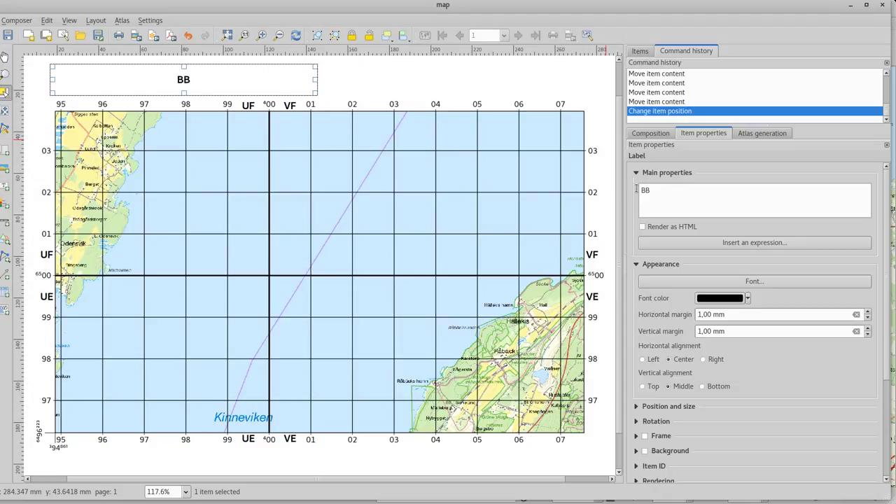
Set the label text to the expression mgrs_gzd(map_x_min('map',0), map_y_min('map',0), 33) so it shows 33V.
{"action": "left_click", "coordinate": [733, 242]}
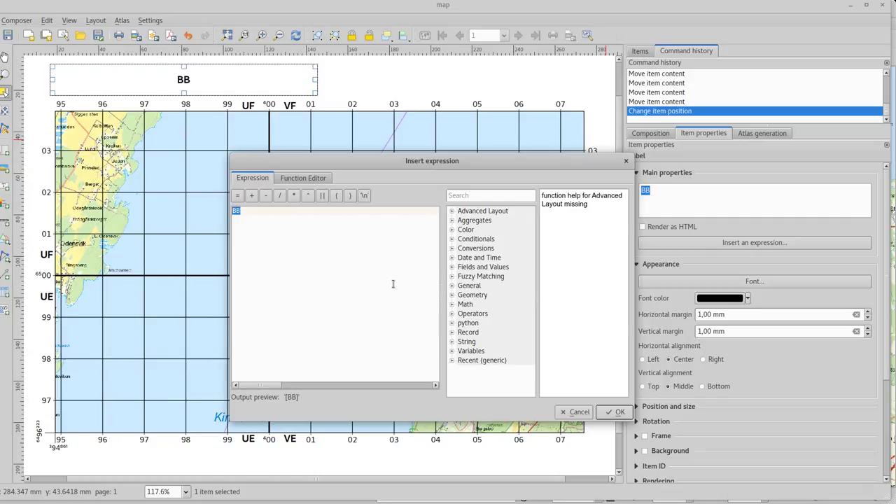
{"action": "type", "text": "map_xm"}
{"action": "key", "text": "BackSpace"}
{"action": "type", "text": "_min('m"}
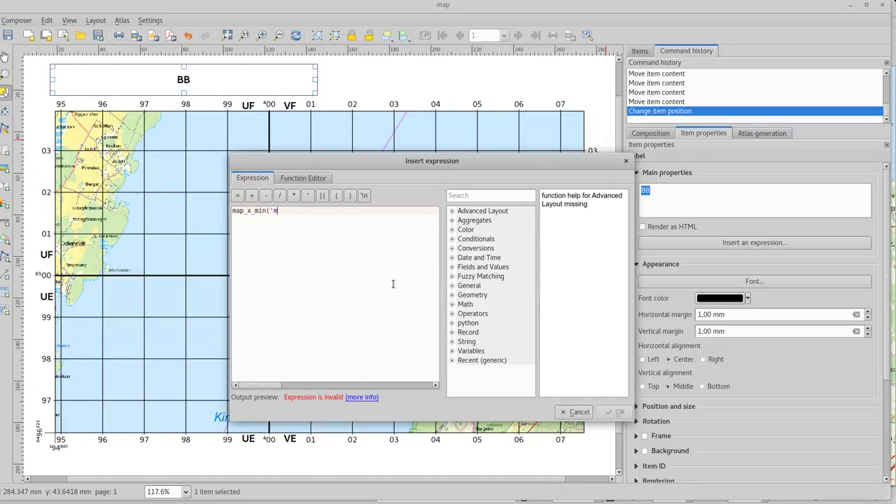
{"action": "type", "text": "ap',0)"}
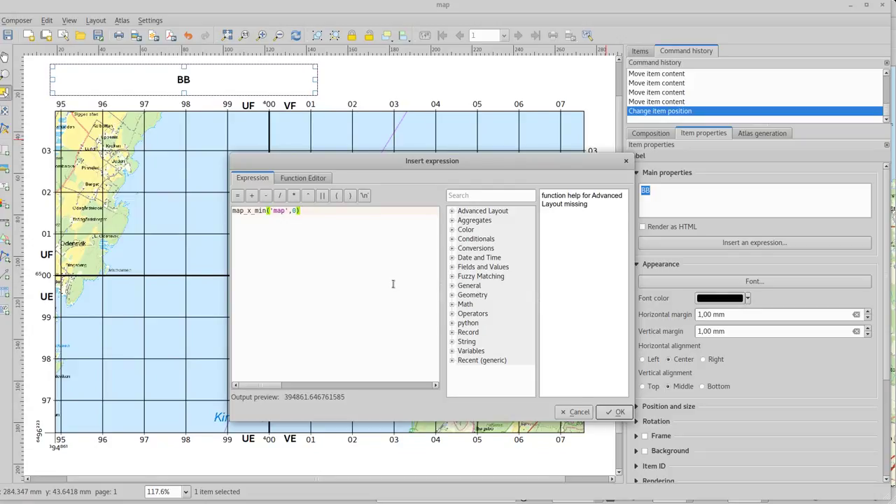
{"action": "type", "text": ", "}
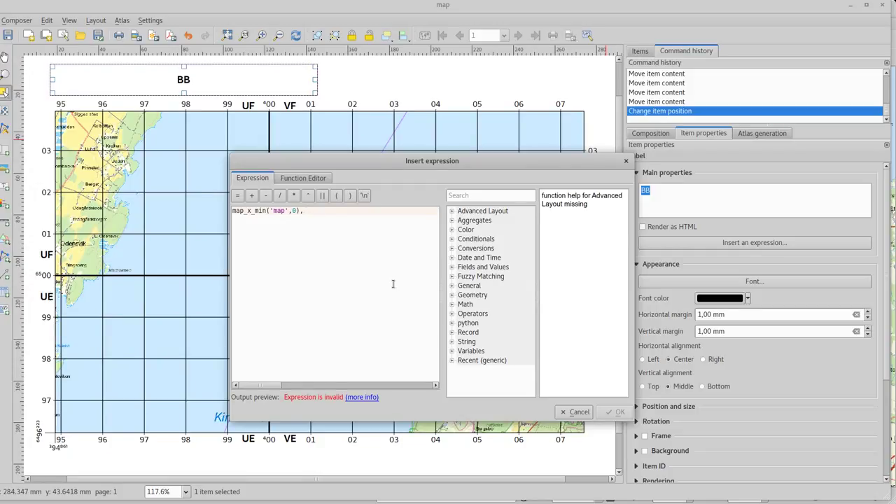
{"action": "type", "text": "map_y_min('map',0),33"}
{"action": "type", "text": ")"}
{"action": "type", "text": ","}
{"action": "type", "text": "("}
{"action": "type", "text": "mgrs"}
{"action": "type", "text": "_"}
{"action": "type", "text": "g"}
{"action": "type", "text": "zd"}
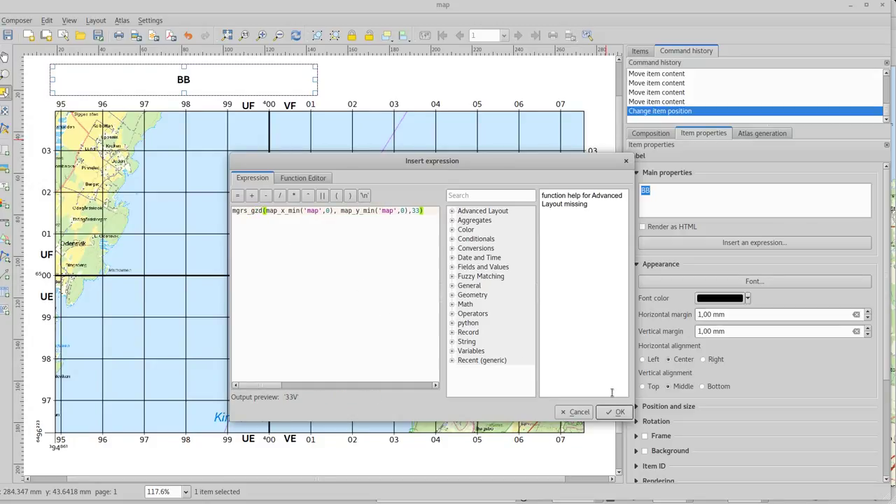
{"action": "left_click", "coordinate": [617, 412]}
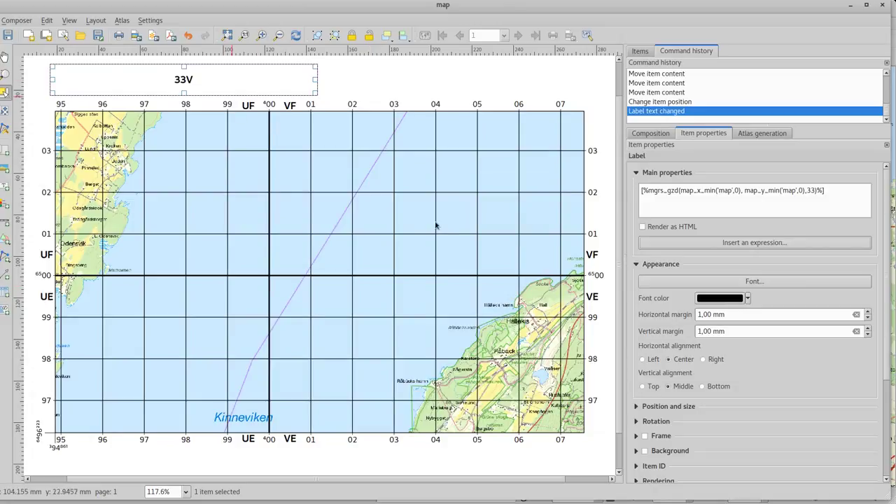
Left-align the 33V label with 0 mm horizontal margin and drag it down closer to the map.
{"action": "left_click", "coordinate": [643, 359]}
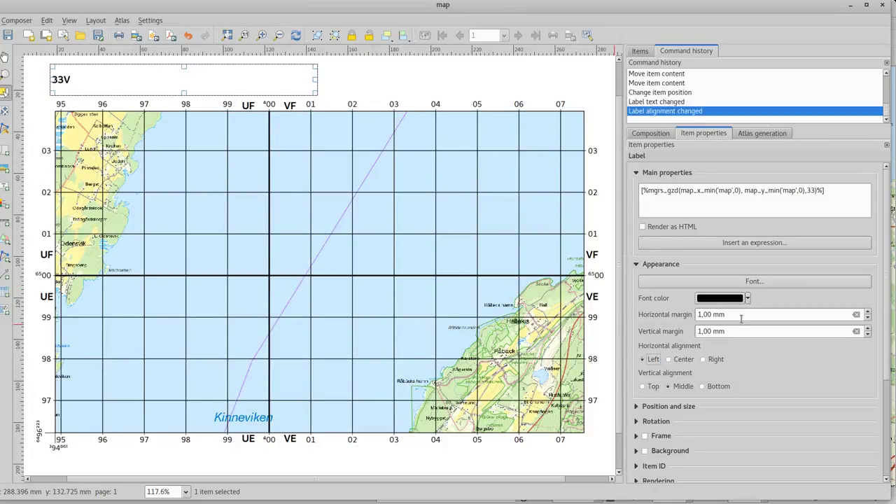
{"action": "scroll", "coordinate": [741, 314], "scroll_direction": "down", "scroll_amount": 1}
{"action": "left_click_drag", "start_coordinate": [147, 84], "coordinate": [126, 85]}
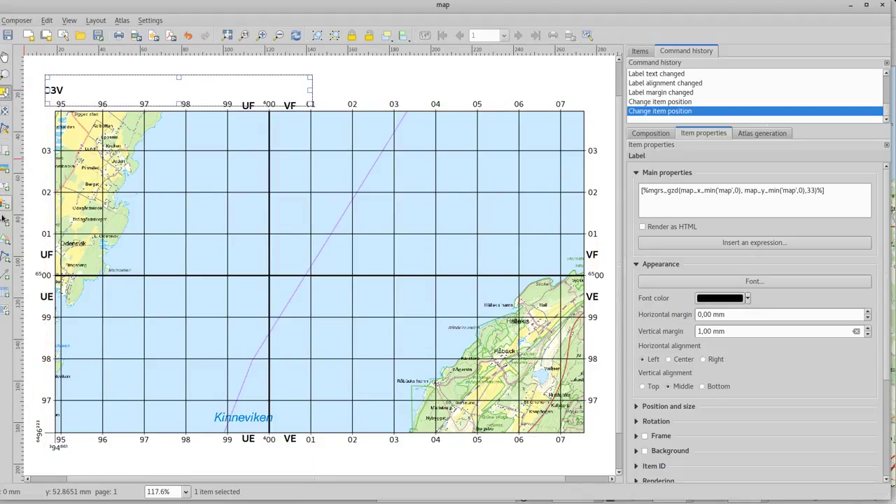
{"action": "left_click", "coordinate": [4, 152]}
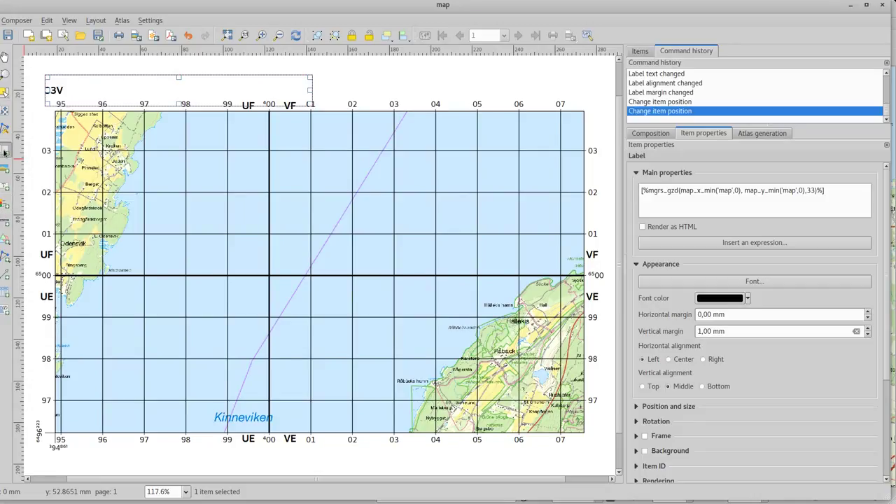
Draw a rectangle enclosing the whole map, extending it slightly to the left.
{"action": "left_click", "coordinate": [4, 242]}
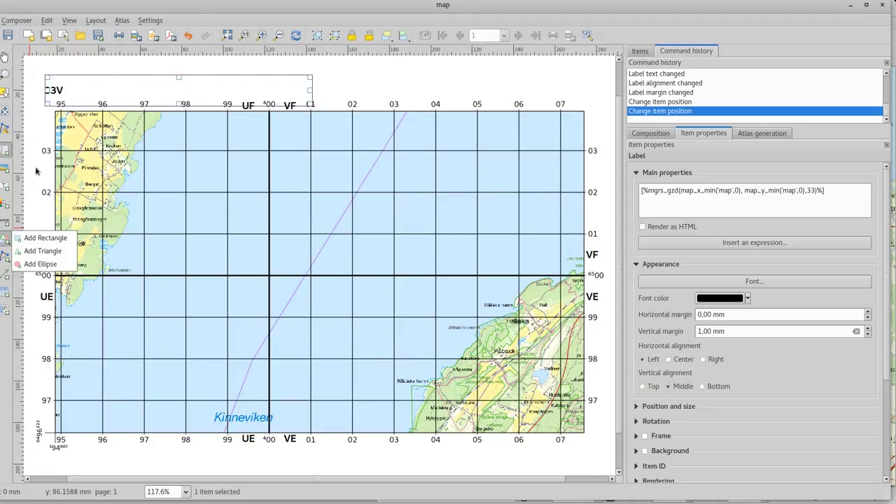
{"action": "left_click", "coordinate": [27, 237]}
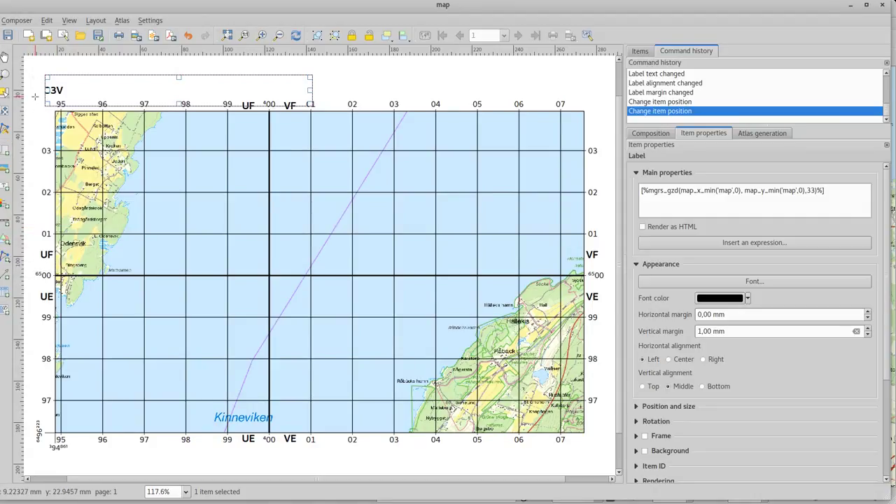
{"action": "left_click_drag", "start_coordinate": [34, 97], "coordinate": [608, 463]}
{"action": "left_click_drag", "start_coordinate": [37, 282], "coordinate": [34, 283]}
Restyle the rectangle's symbol layer as an Outline: Simple line with no fill.
{"action": "left_click", "coordinate": [728, 222]}
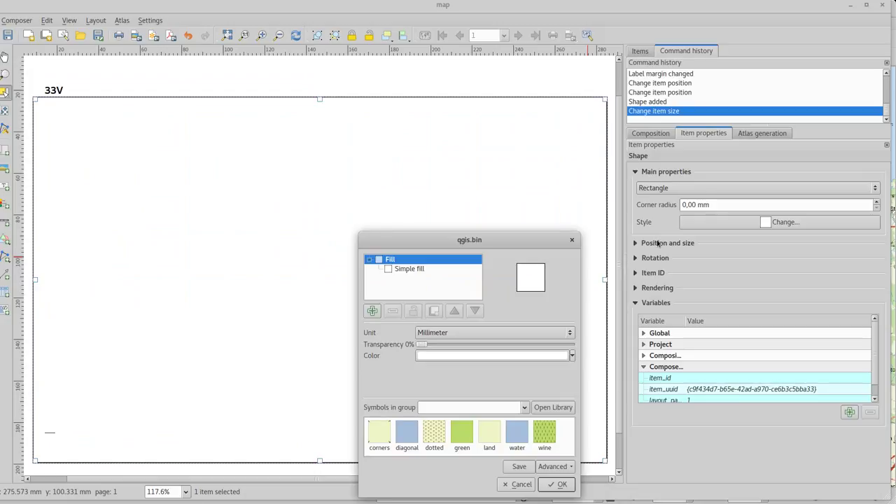
{"action": "left_click", "coordinate": [412, 268]}
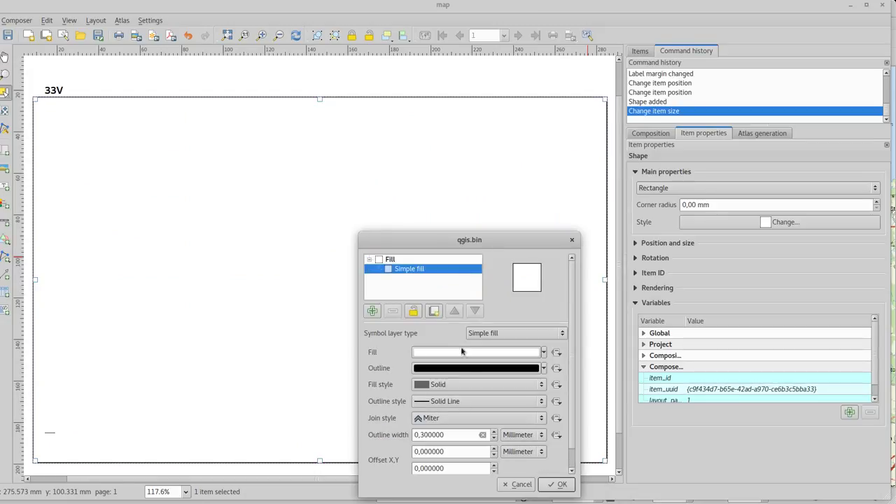
{"action": "left_click", "coordinate": [506, 334]}
{"action": "left_click", "coordinate": [506, 371]}
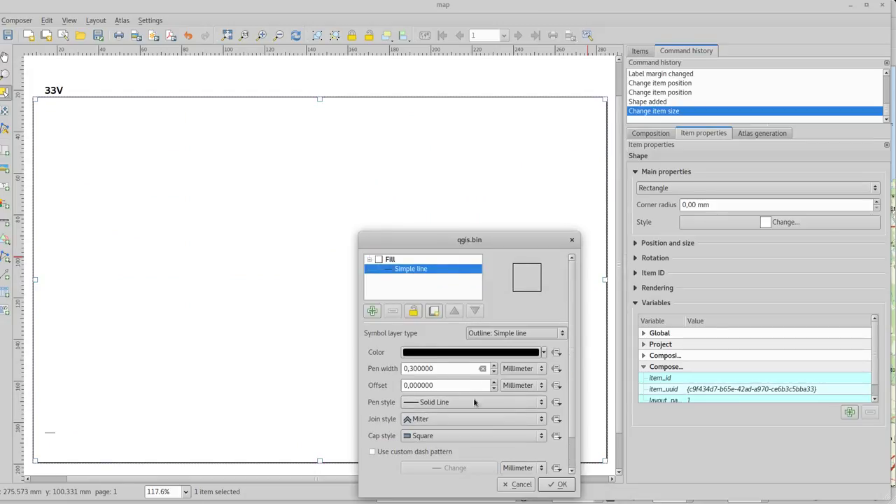
{"action": "left_click", "coordinate": [562, 489]}
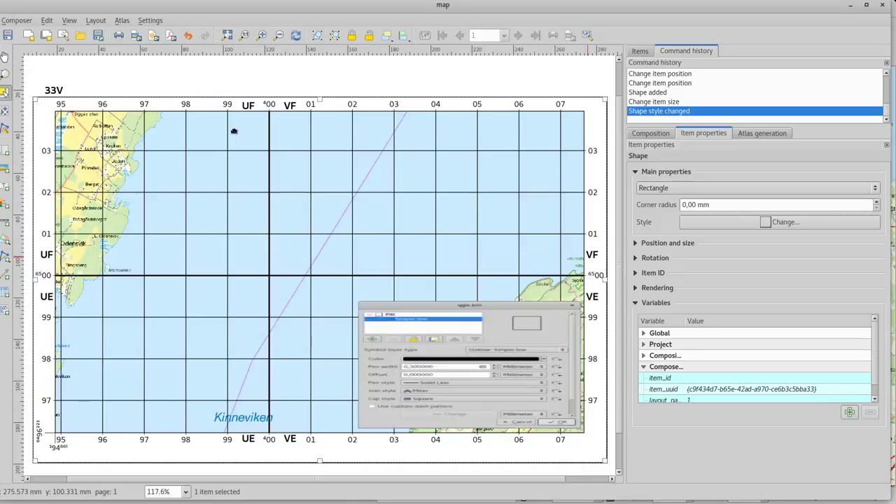
Move the 33V label so it lines up with the map's left edge.
{"action": "left_click", "coordinate": [56, 91]}
{"action": "left_click_drag", "start_coordinate": [56, 91], "coordinate": [45, 91]}
{"action": "left_click", "coordinate": [302, 71]}
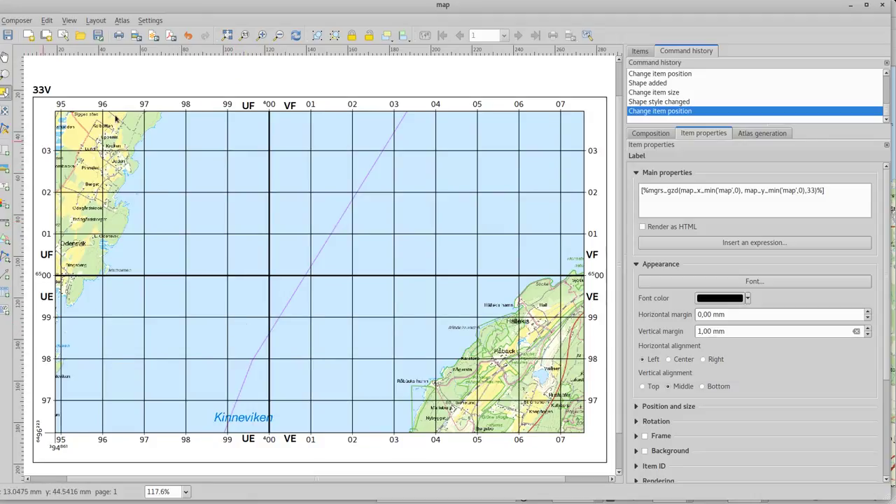
Send the border rectangle to the back, behind the map.
{"action": "left_click", "coordinate": [62, 178]}
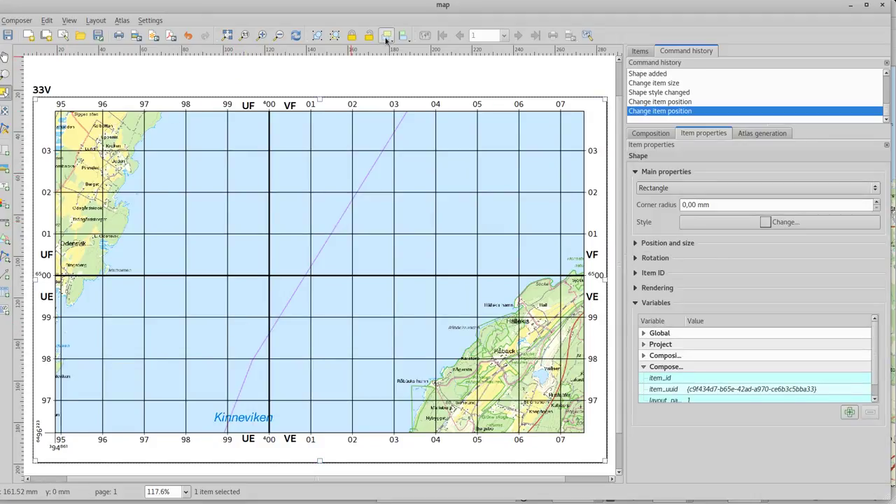
{"action": "left_click", "coordinate": [390, 40]}
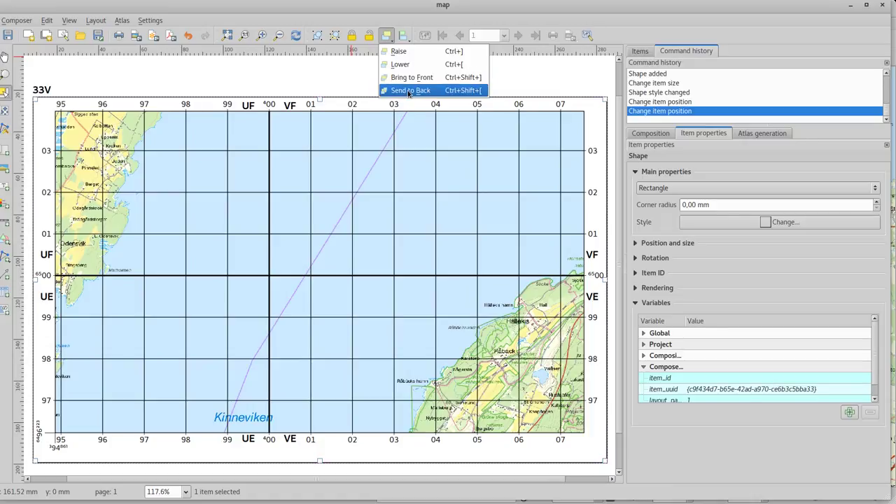
{"action": "left_click", "coordinate": [403, 93]}
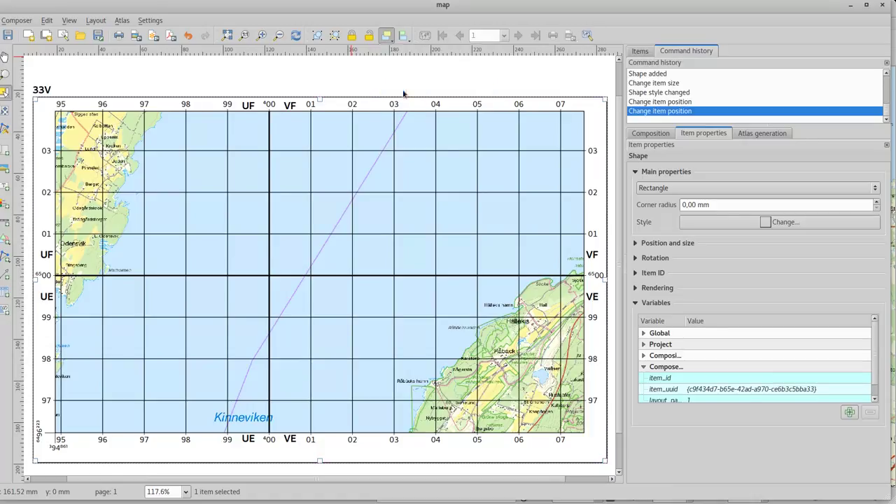
{"action": "left_click", "coordinate": [66, 79]}
Pan the map content west so the frame covers eastings 87–98 and northings 96–03.
{"action": "left_click", "coordinate": [60, 61]}
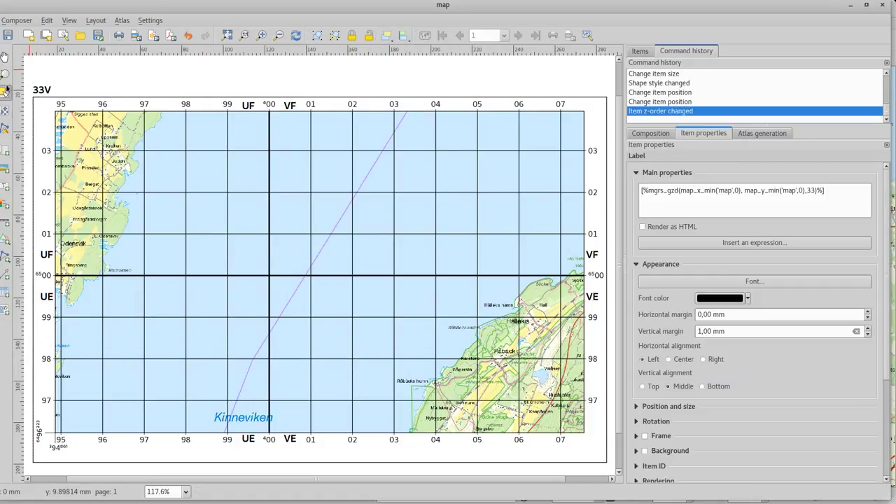
{"action": "left_click", "coordinate": [5, 110]}
{"action": "left_click_drag", "start_coordinate": [182, 296], "coordinate": [214, 321]}
{"action": "left_click_drag", "start_coordinate": [189, 372], "coordinate": [272, 350]}
{"action": "left_click_drag", "start_coordinate": [167, 315], "coordinate": [259, 282]}
{"action": "left_click_drag", "start_coordinate": [187, 349], "coordinate": [239, 360]}
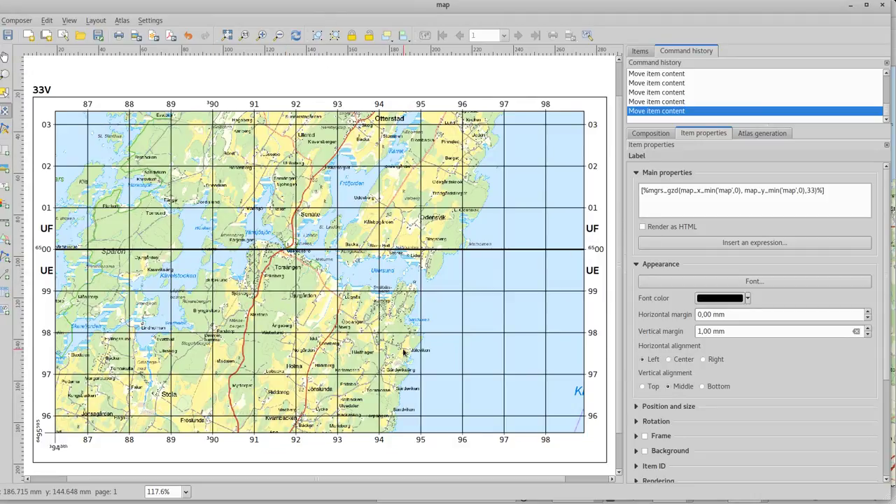
In the main QGIS window, zoom out to about 1:4 623 642 and recentre on Sweden.
{"action": "key", "text": "alt+Tab"}
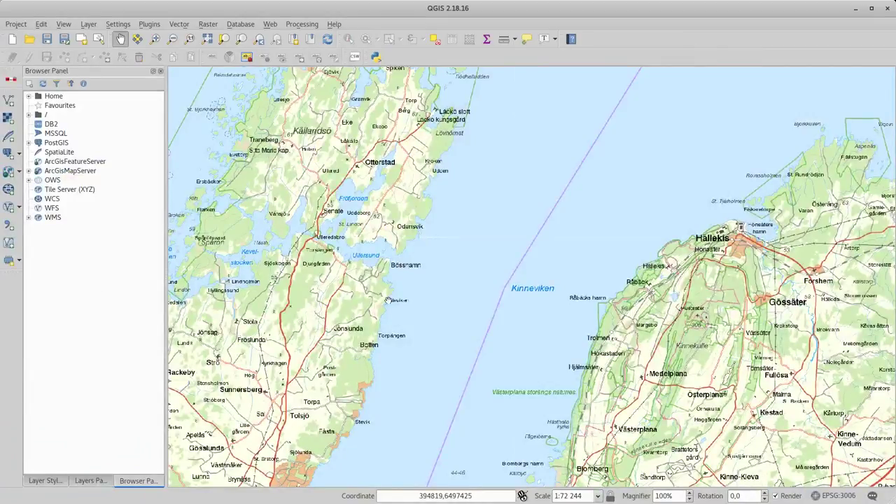
{"action": "scroll", "coordinate": [388, 300], "scroll_direction": "up", "scroll_amount": 3}
{"action": "scroll", "coordinate": [388, 300], "scroll_direction": "down", "scroll_amount": 9}
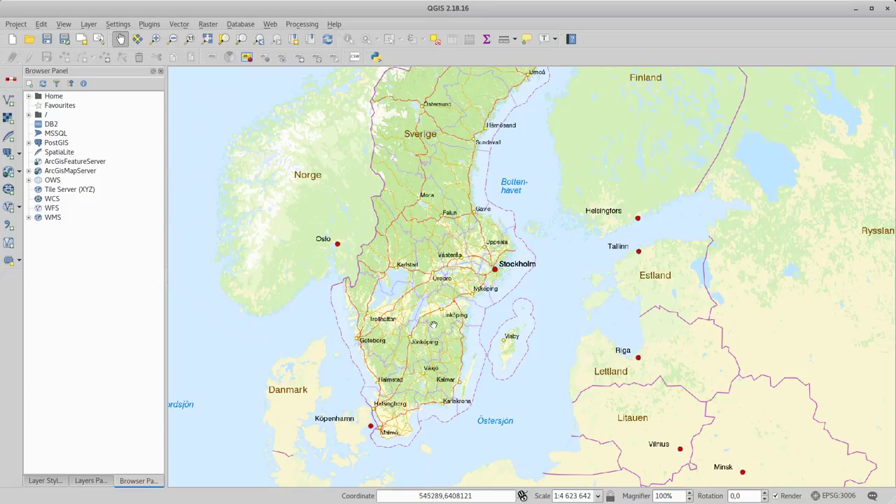
{"action": "mouse_move", "coordinate": [440, 316]}
{"action": "left_mouse_down"}
{"action": "mouse_move", "coordinate": [432, 366]}
{"action": "mouse_move", "coordinate": [449, 328]}
{"action": "left_mouse_up"}
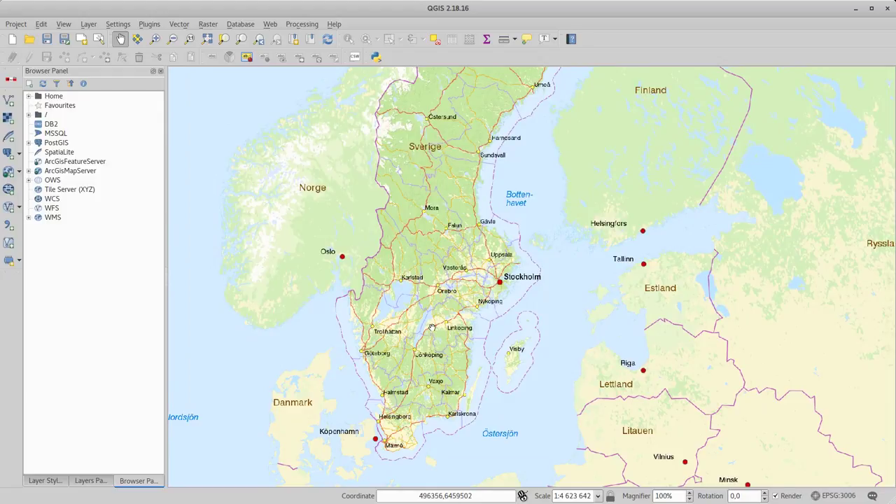
{"action": "left_click_drag", "start_coordinate": [425, 324], "coordinate": [434, 337]}
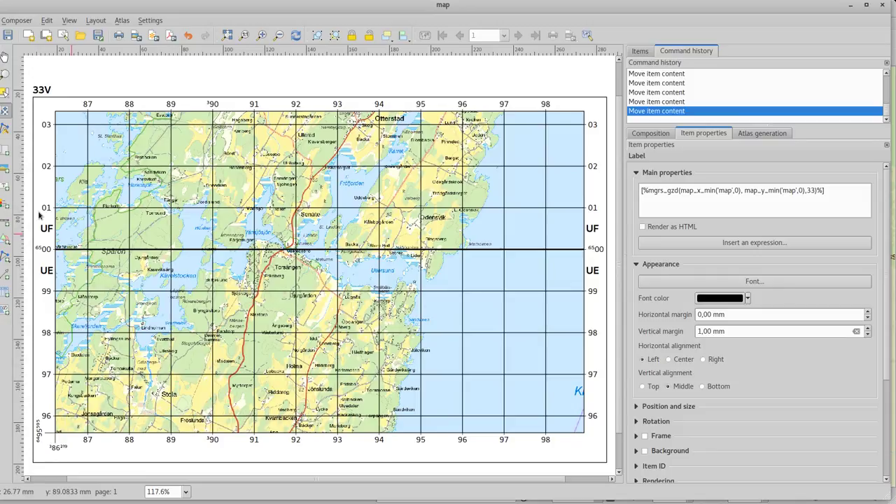
Pan the map content one grid column further west so easting 86 shows at the left edge.
{"action": "left_click_drag", "start_coordinate": [133, 175], "coordinate": [175, 185]}
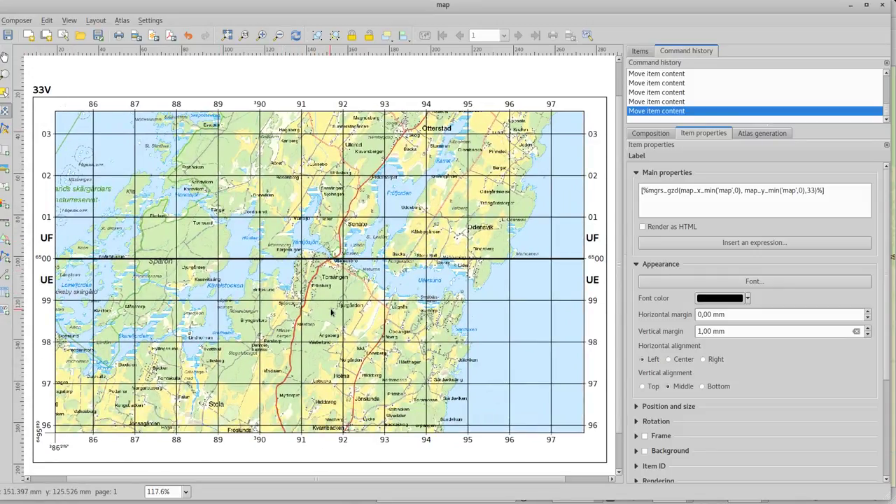